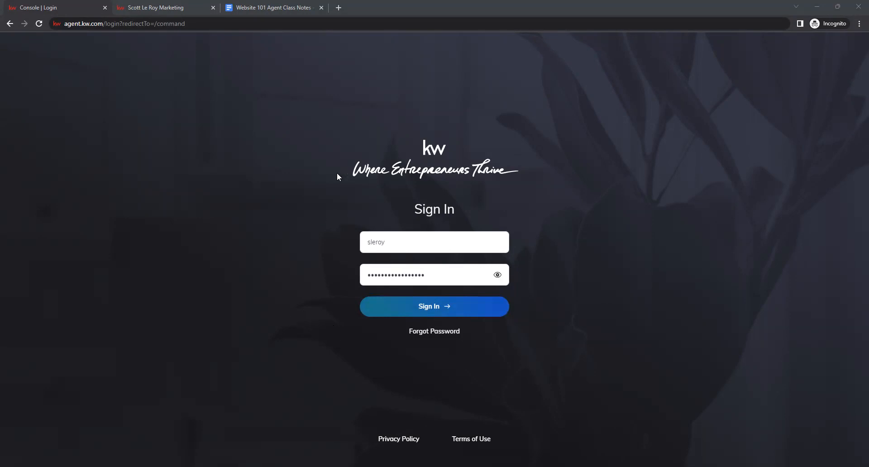
Sign in to the console and open the Marketing Profile page under Connect Settings.
click(433, 309)
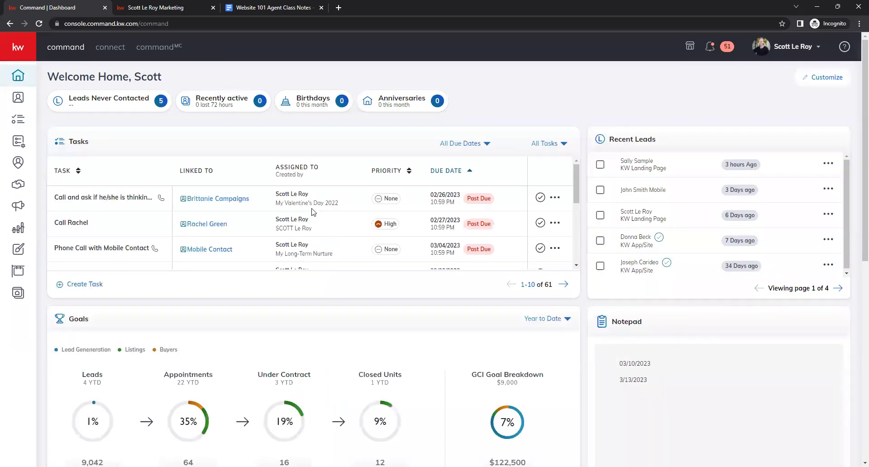
click(793, 47)
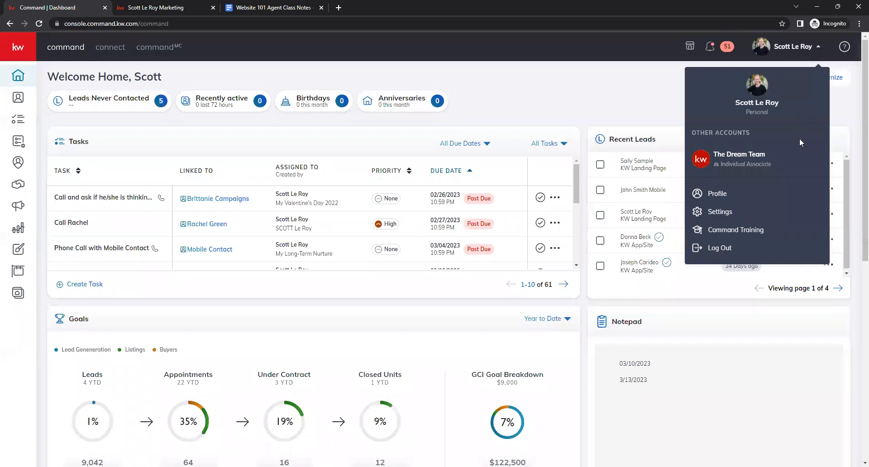
click(730, 210)
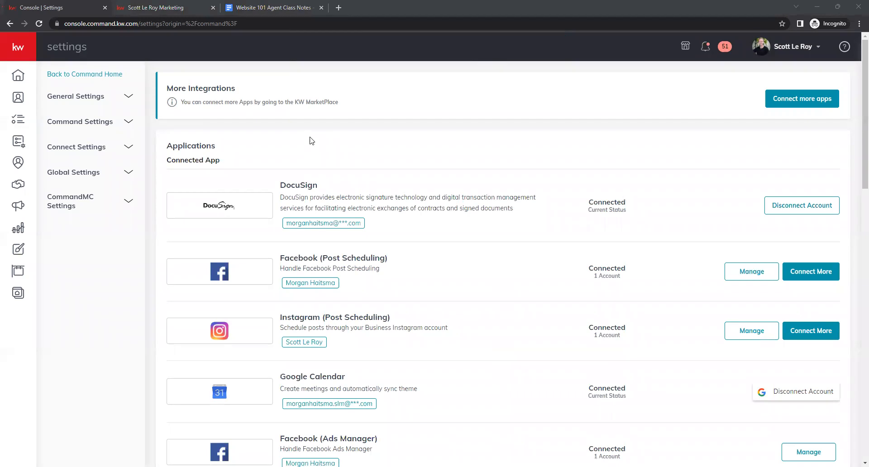
click(124, 151)
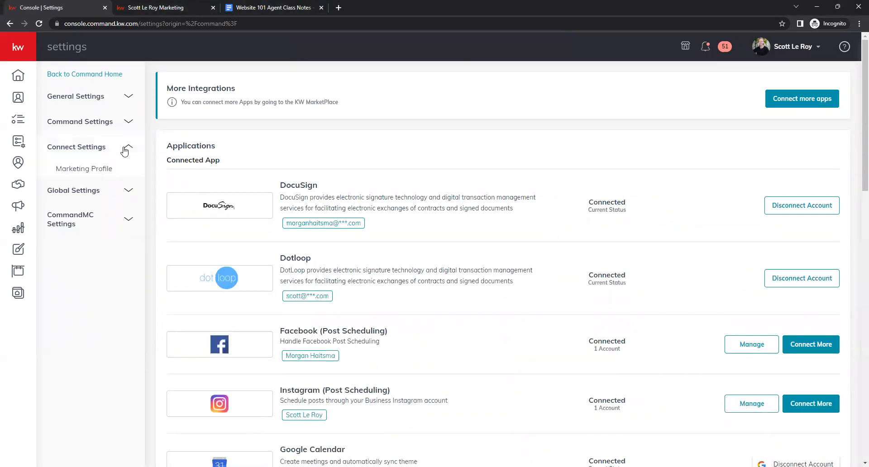
click(76, 170)
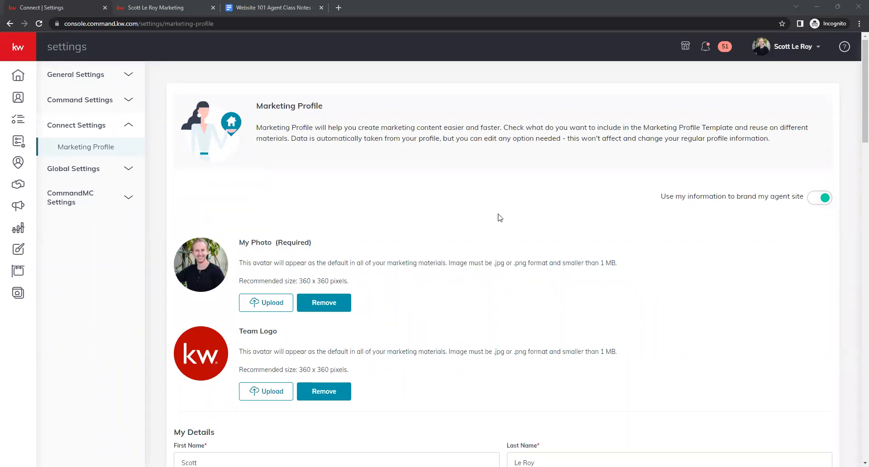
Scroll through the marketing profile's photo, team logo and details sections.
scroll(498, 212, down, 1)
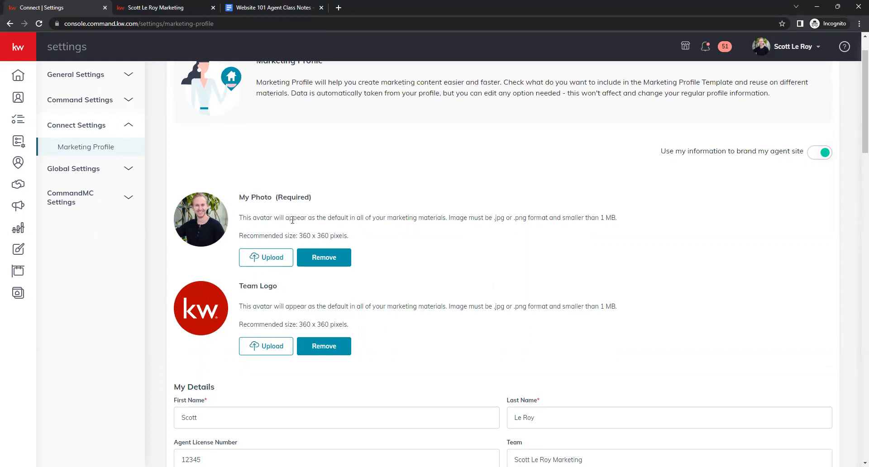
scroll(229, 202, up, 1)
scroll(231, 203, down, 1)
scroll(231, 203, down, 1)
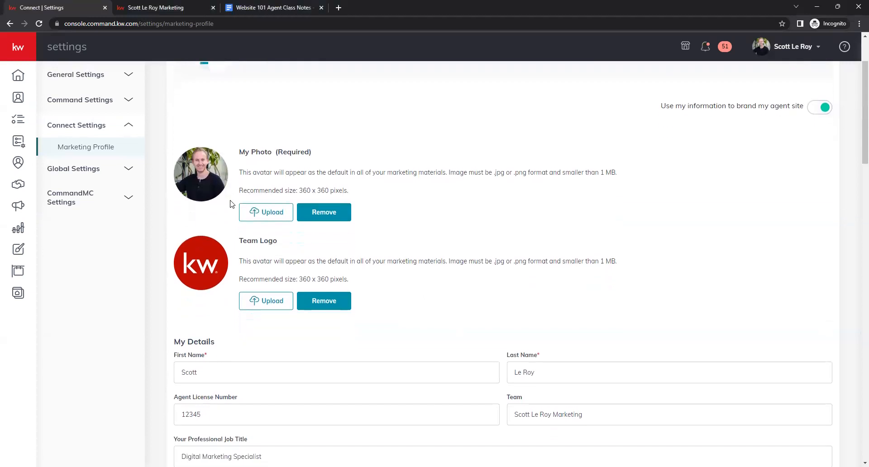
scroll(231, 203, down, 1)
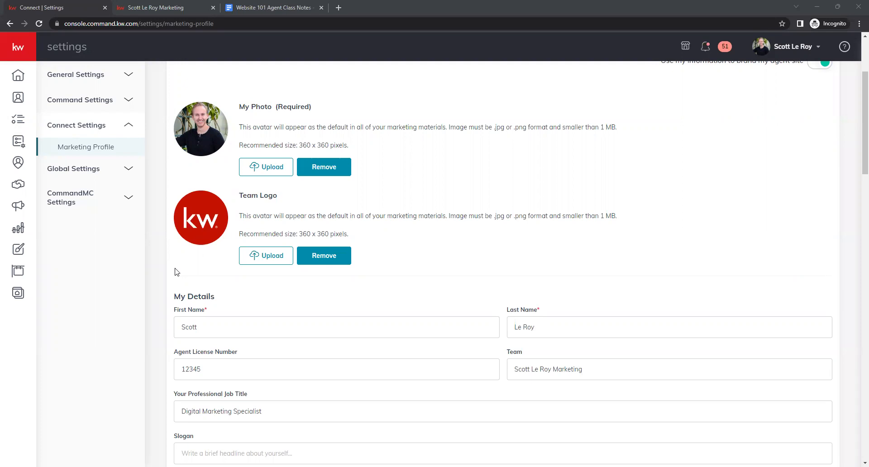
Switch to the Website 101 Agent Class Notes document, review its notes, and return to the settings tab.
click(286, 6)
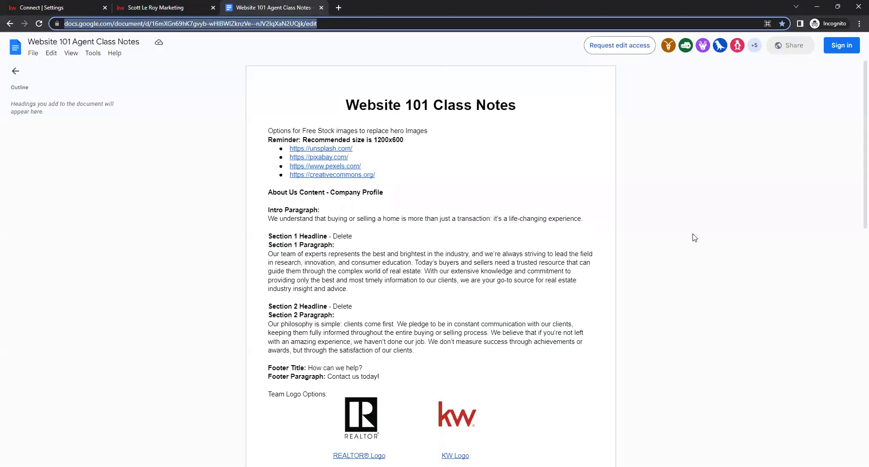
scroll(657, 272, down, 1)
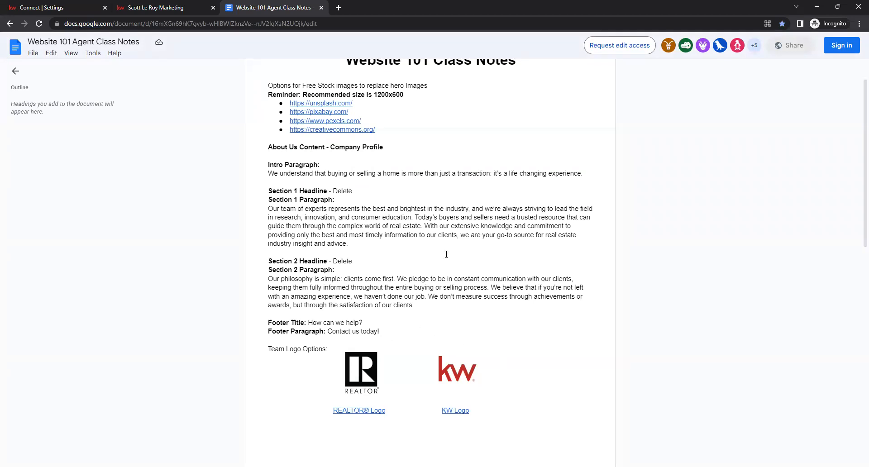
click(72, 8)
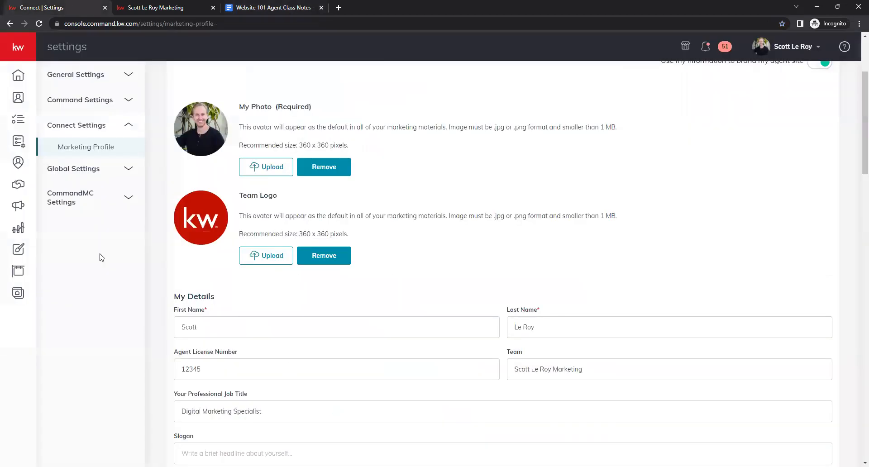
Review the My Details fields, including Team, Professional Job Title and Slogan.
scroll(155, 248, down, 1)
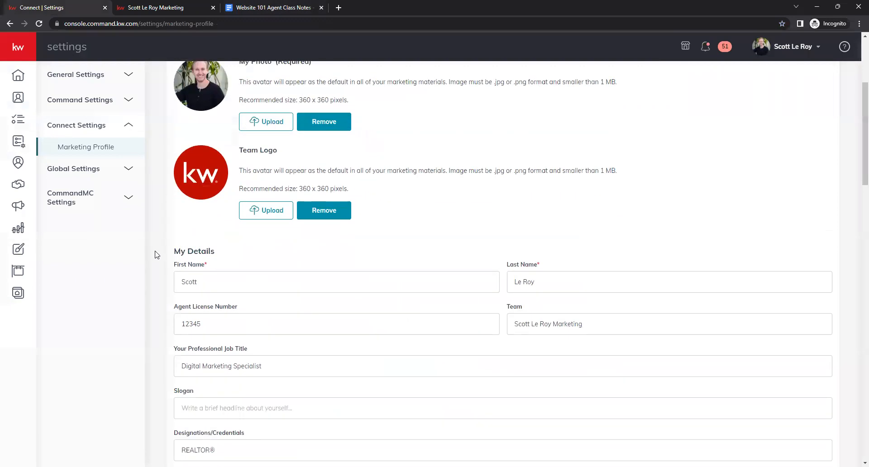
scroll(155, 255, down, 2)
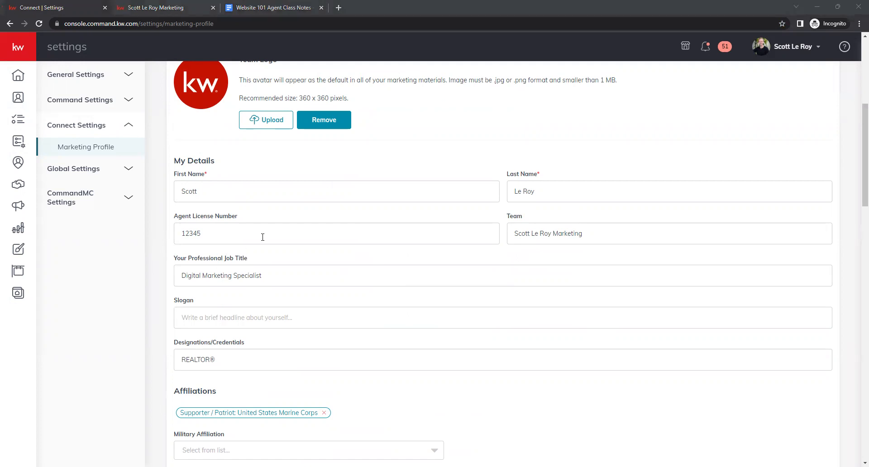
click(605, 230)
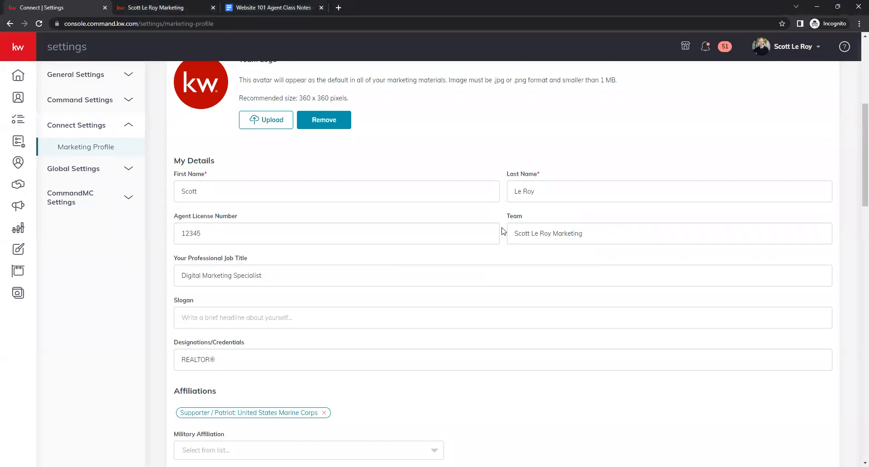
scroll(503, 232, down, 1)
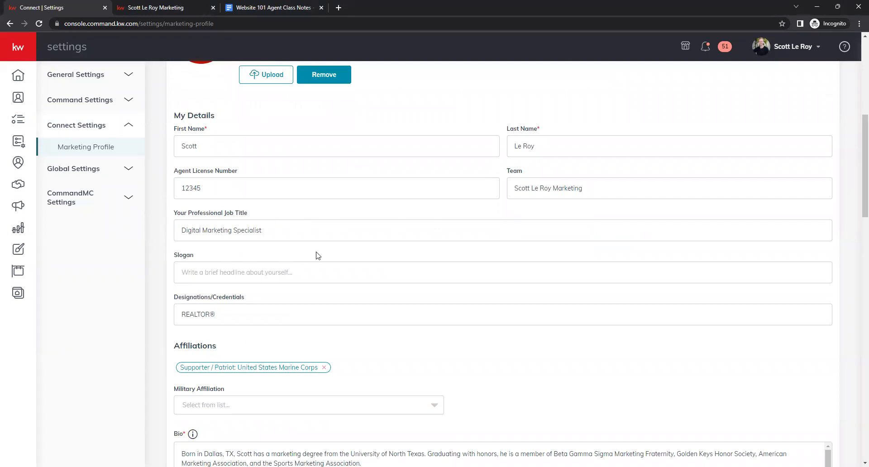
scroll(303, 251, up, 1)
scroll(303, 251, down, 1)
click(178, 274)
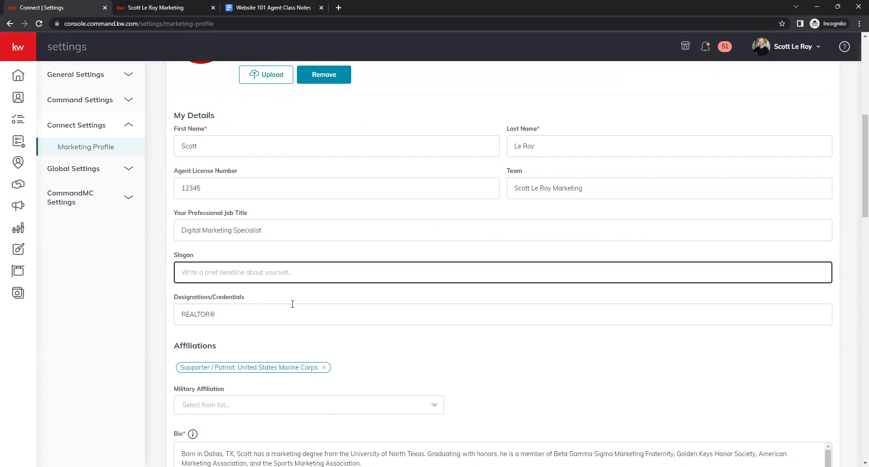
click(167, 249)
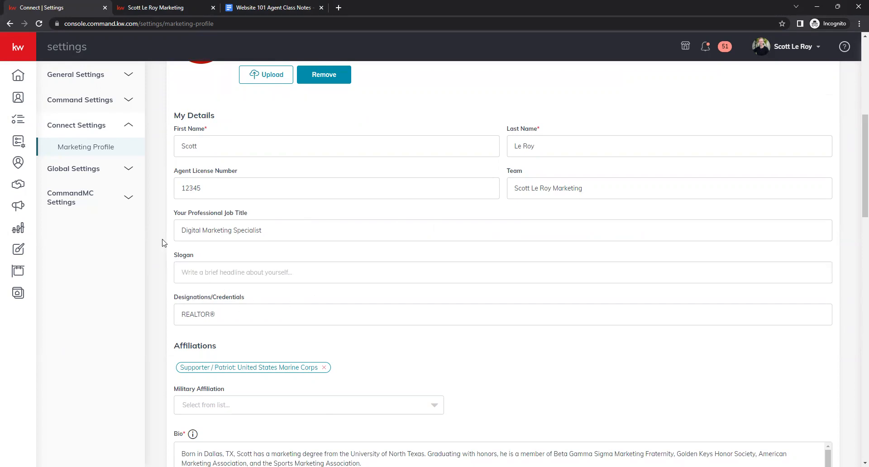
scroll(164, 243, down, 1)
scroll(163, 247, down, 1)
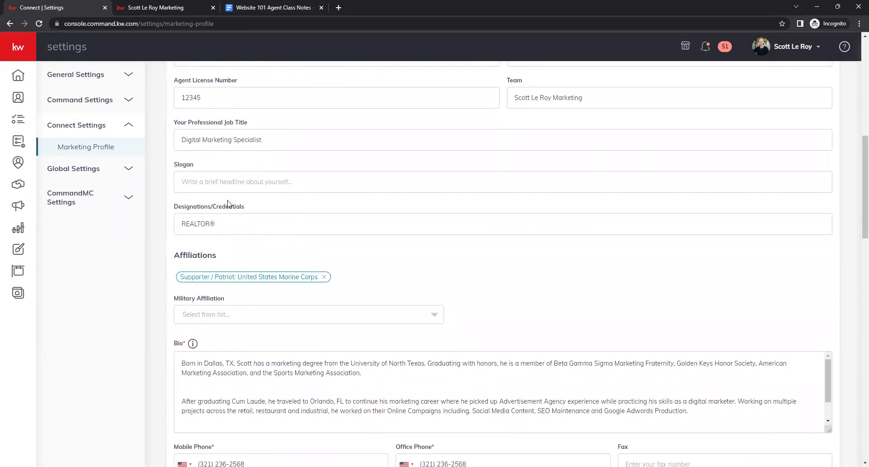
Replace the Designations/Credentials text with the pasted REALTOR® designation.
click(233, 225)
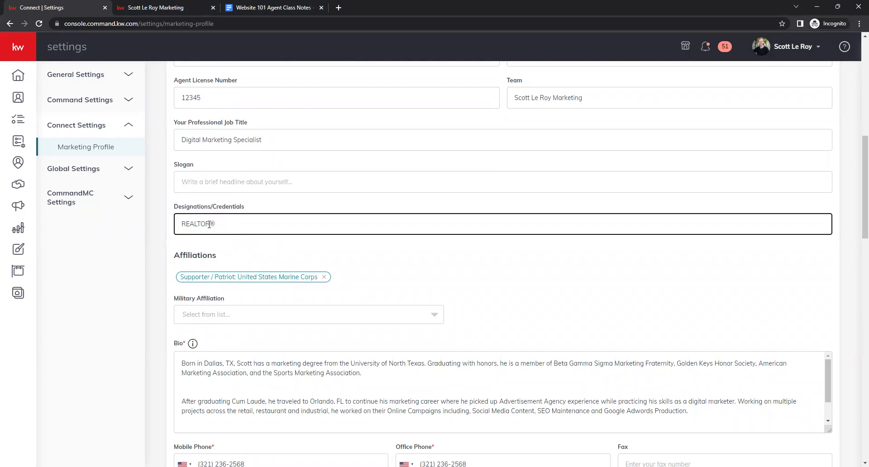
drag(208, 225, 220, 225)
key(BackSpace)
click(235, 231)
key(BackSpace)
key(ctrl+v)
Browse the Military Affiliation options without selecting one.
scroll(157, 229, down, 1)
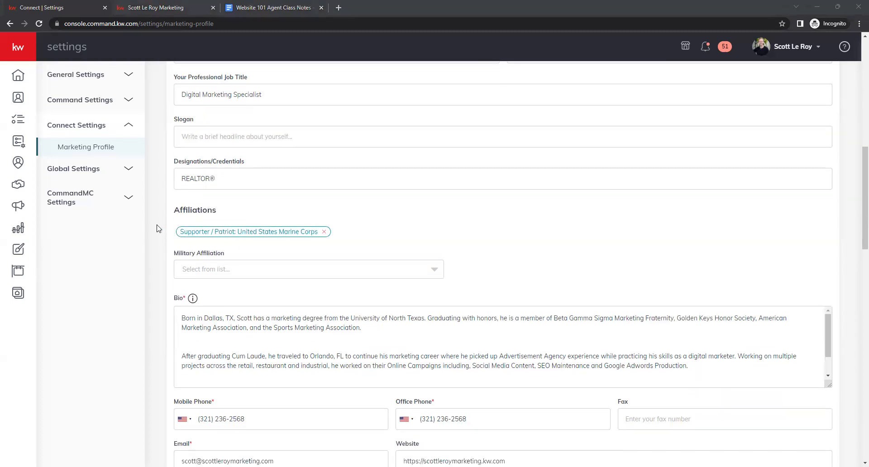
scroll(157, 229, down, 1)
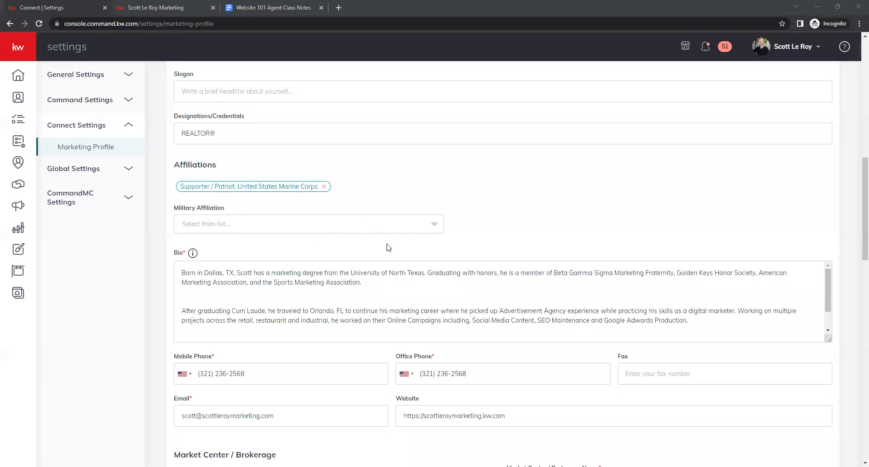
click(435, 225)
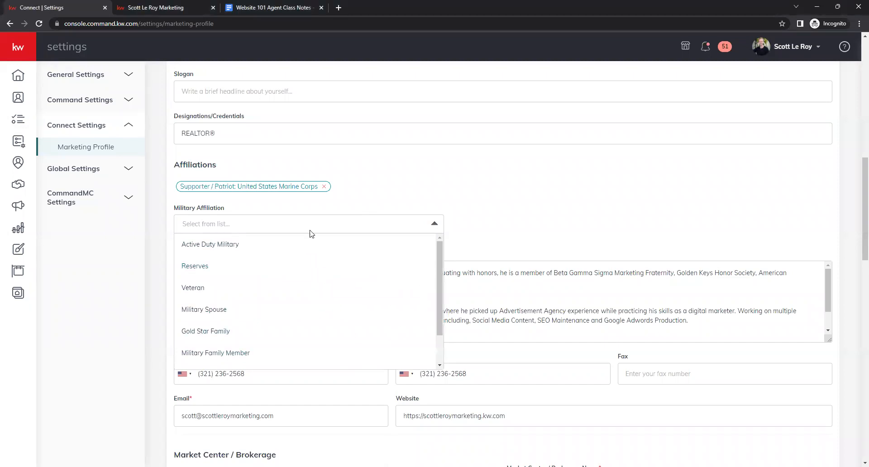
scroll(317, 282, down, 2)
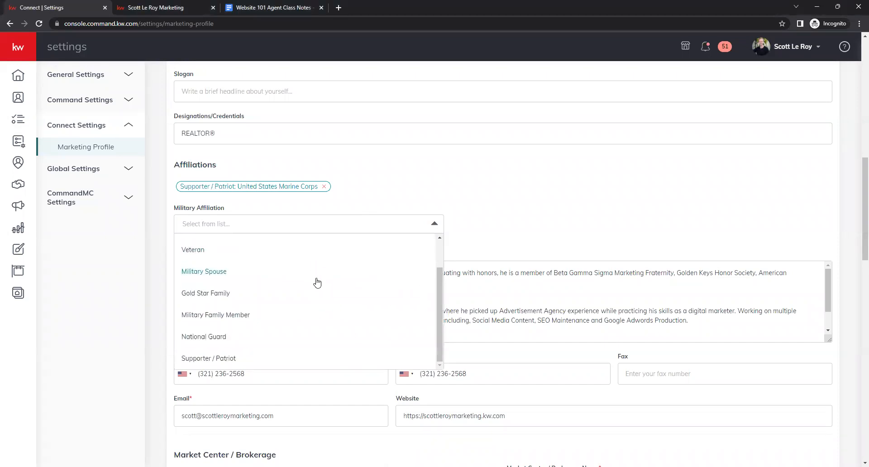
scroll(317, 283, up, 2)
click(347, 186)
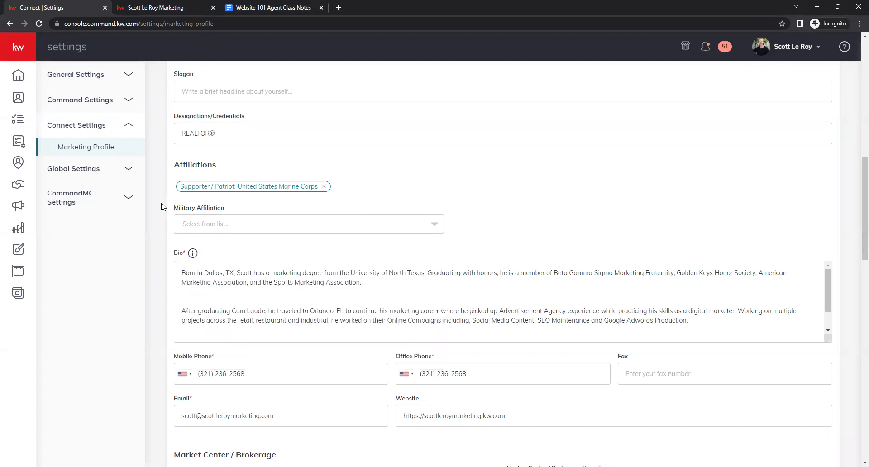
Enlarge the Bio text box so the whole biography is visible.
scroll(162, 207, down, 1)
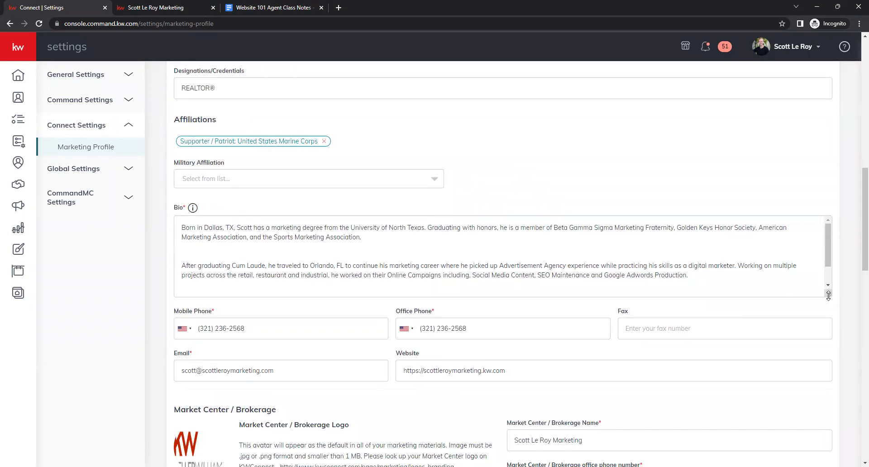
drag(830, 296, 830, 387)
click(571, 345)
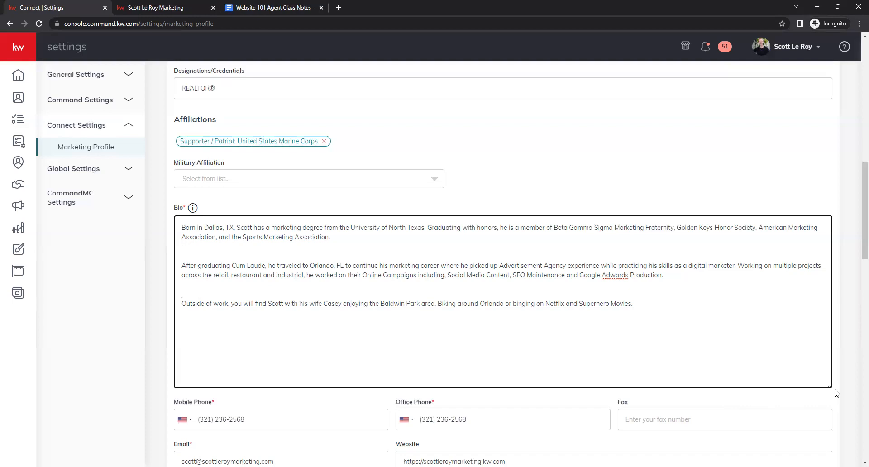
drag(827, 384, 827, 348)
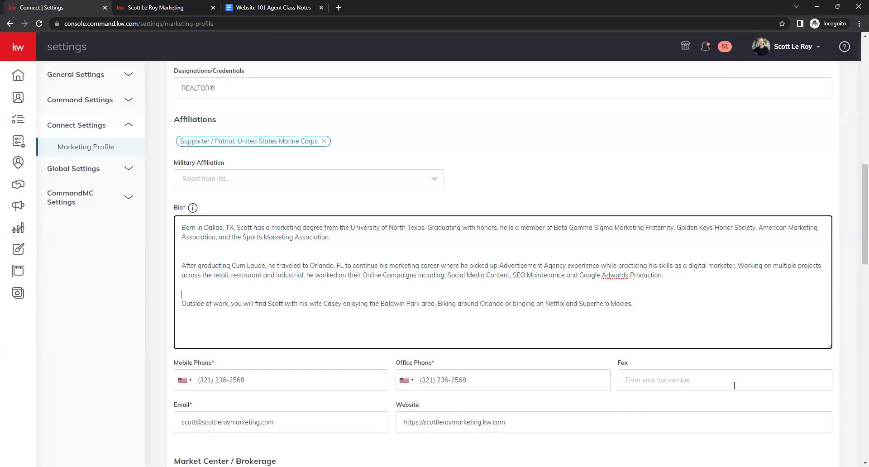
Check the Mobile Phone country code options and close the list without changing it.
scroll(367, 290, down, 3)
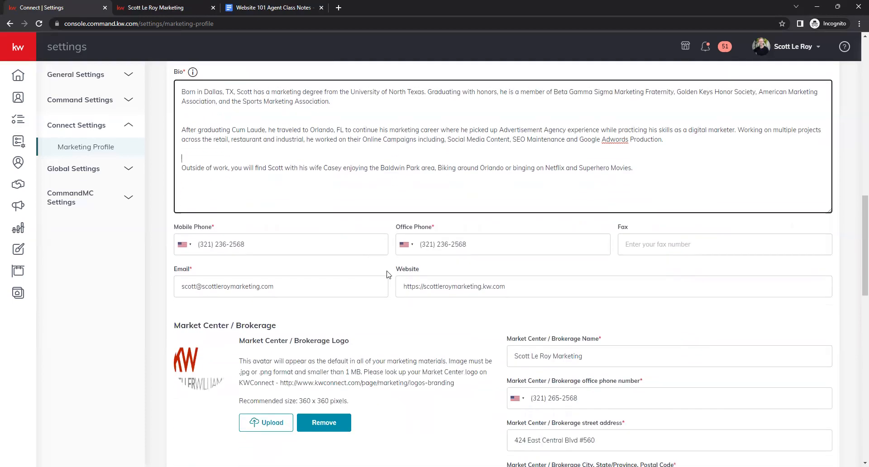
scroll(392, 256, down, 1)
scroll(392, 257, up, 1)
click(192, 246)
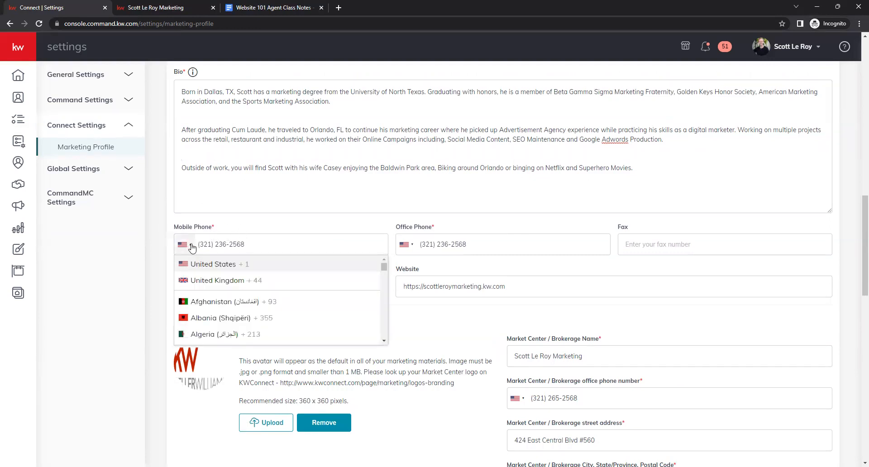
click(166, 235)
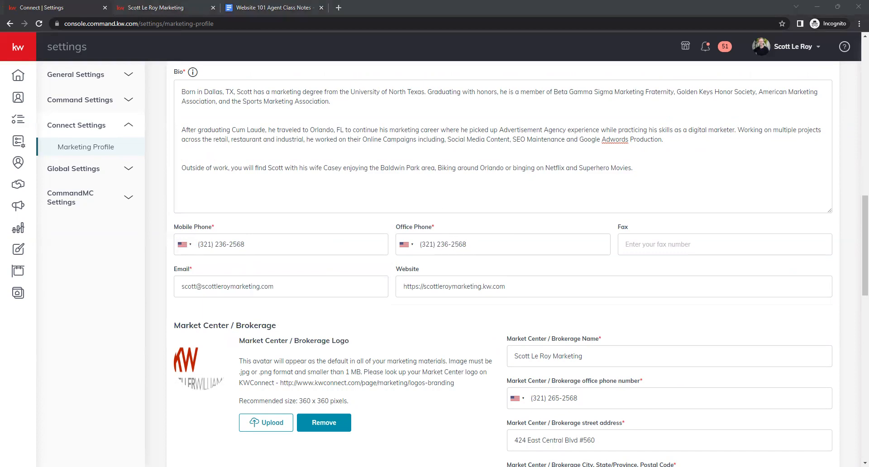
scroll(245, 252, down, 1)
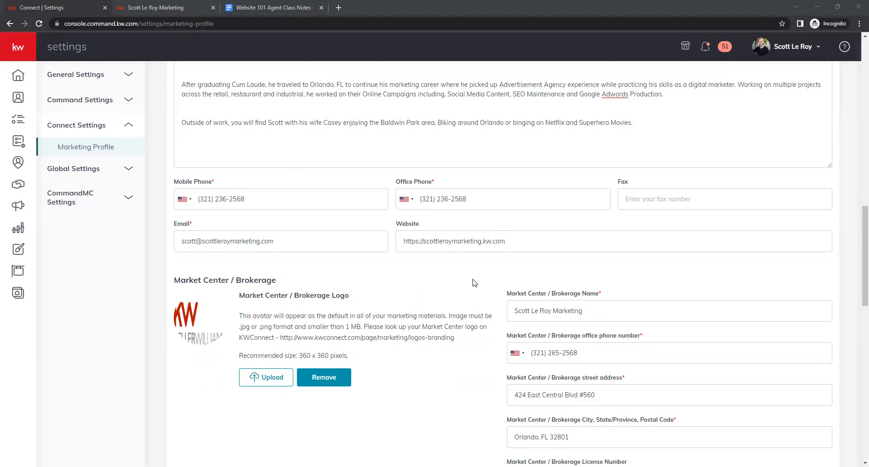
click(416, 242)
click(427, 242)
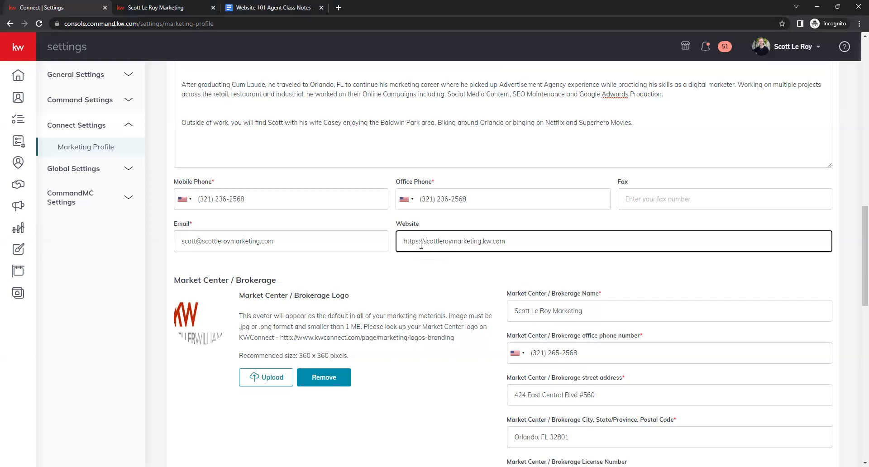
drag(425, 244, 399, 247)
click(408, 259)
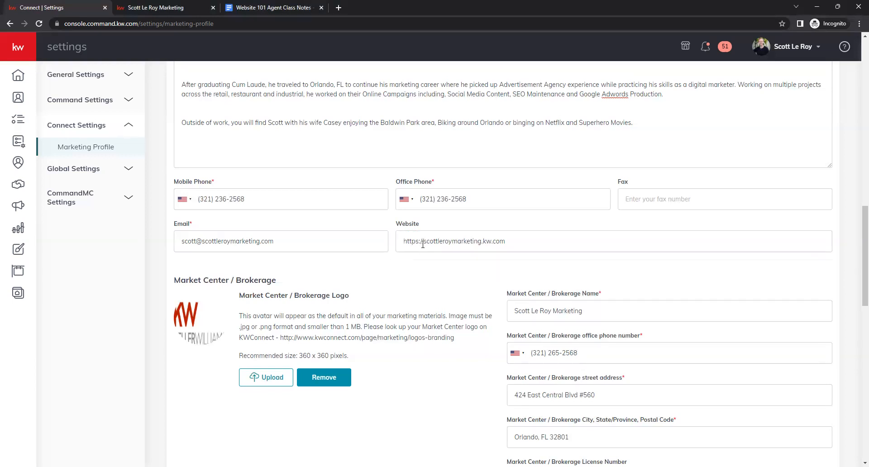
click(423, 243)
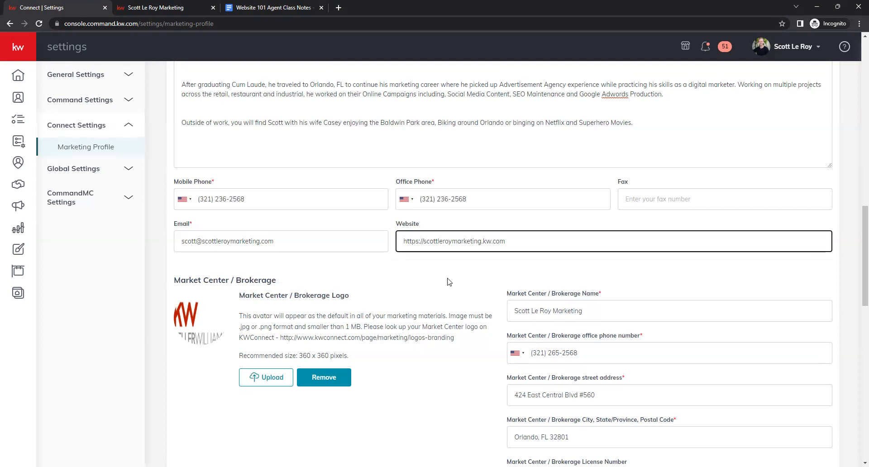
text(www.)
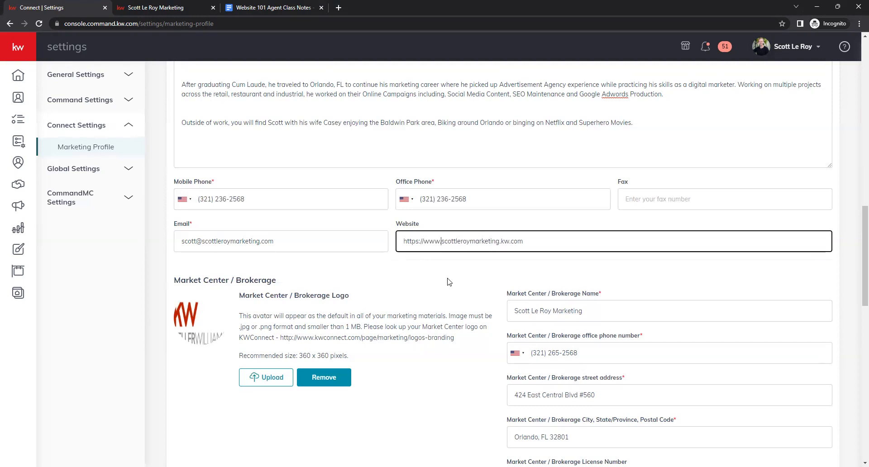
key(BackSpace)
key(BackSpace)
key(BackSpace)
key(BackSpace)
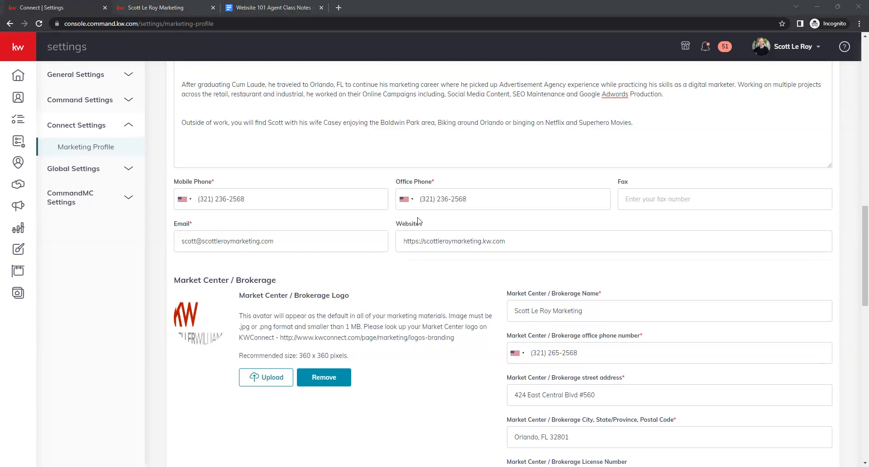
Scroll through the Market Center, Compliance, Social and Google Analytics sections of the marketing profile form.
scroll(467, 274, down, 2)
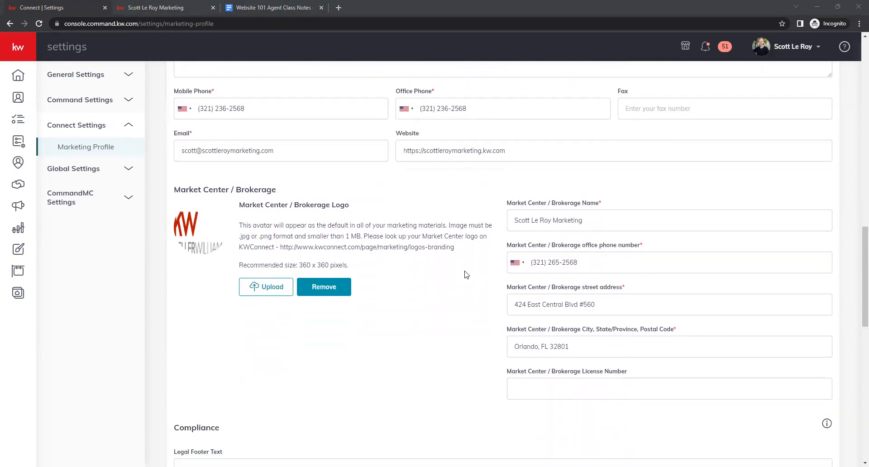
scroll(467, 274, down, 1)
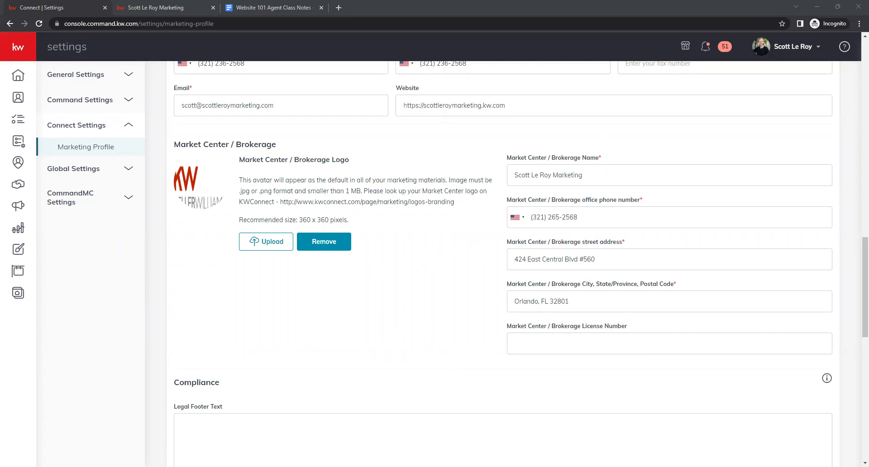
scroll(468, 180, up, 1)
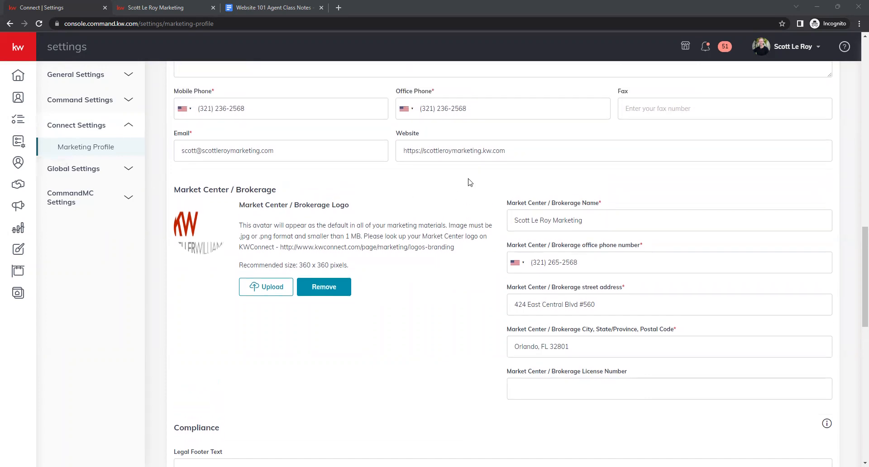
scroll(468, 180, down, 2)
scroll(469, 192, down, 1)
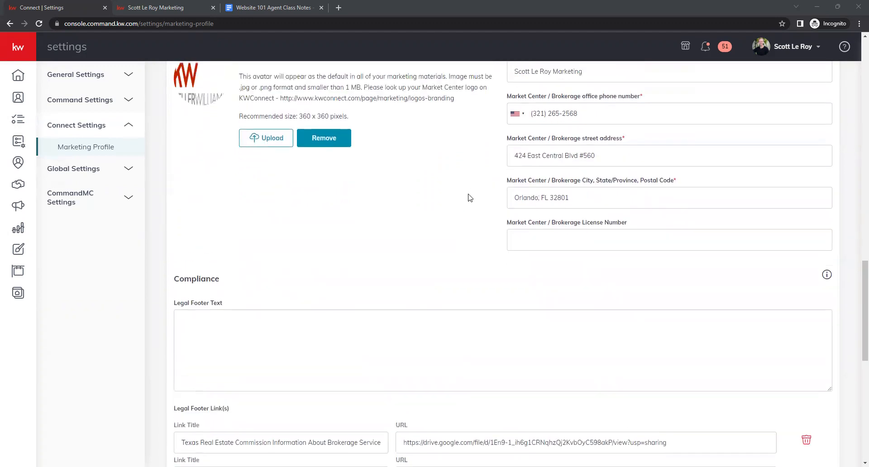
scroll(469, 198, down, 4)
scroll(462, 201, up, 2)
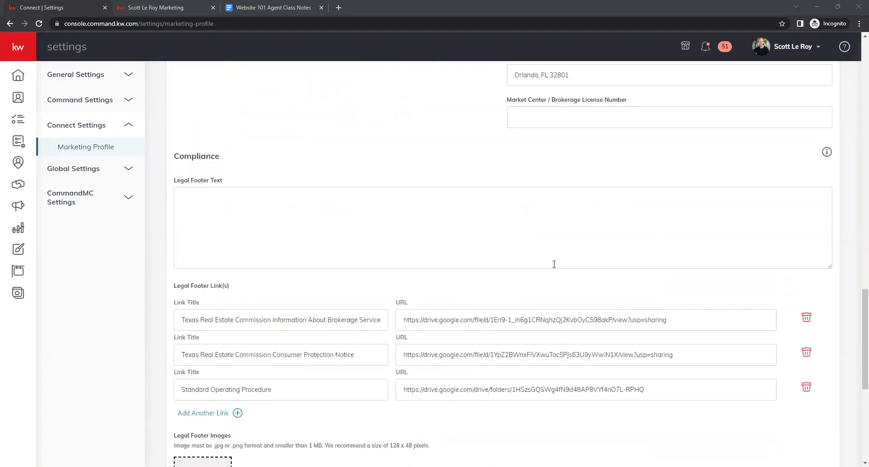
click(532, 209)
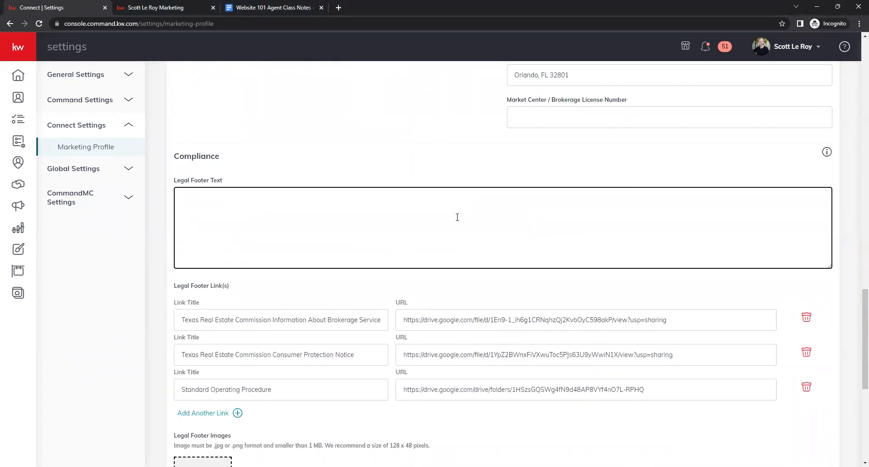
scroll(458, 217, down, 1)
scroll(457, 217, up, 1)
scroll(448, 210, down, 1)
scroll(421, 244, down, 2)
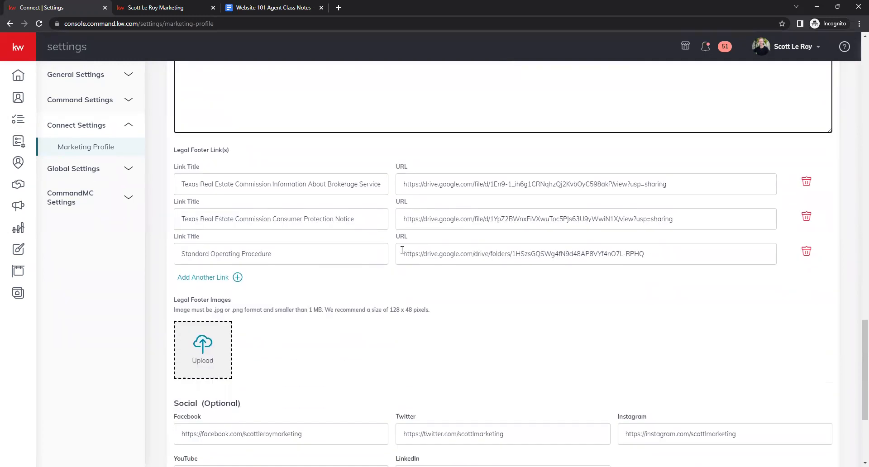
scroll(394, 260, up, 1)
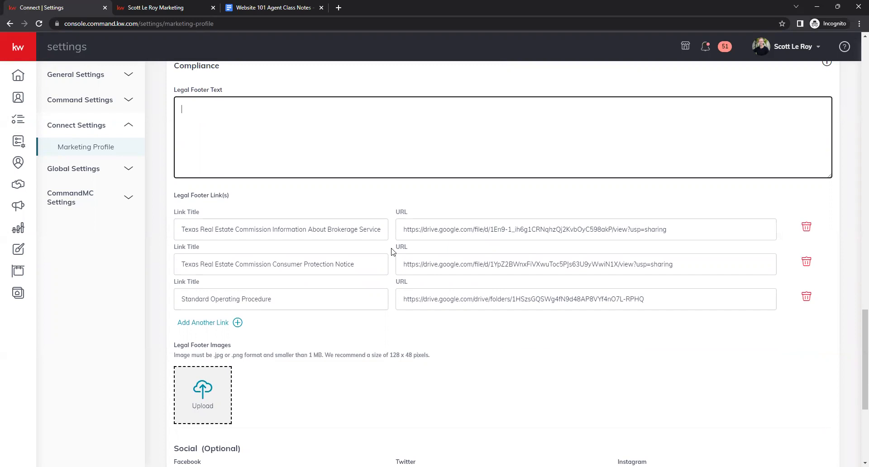
scroll(393, 252, down, 1)
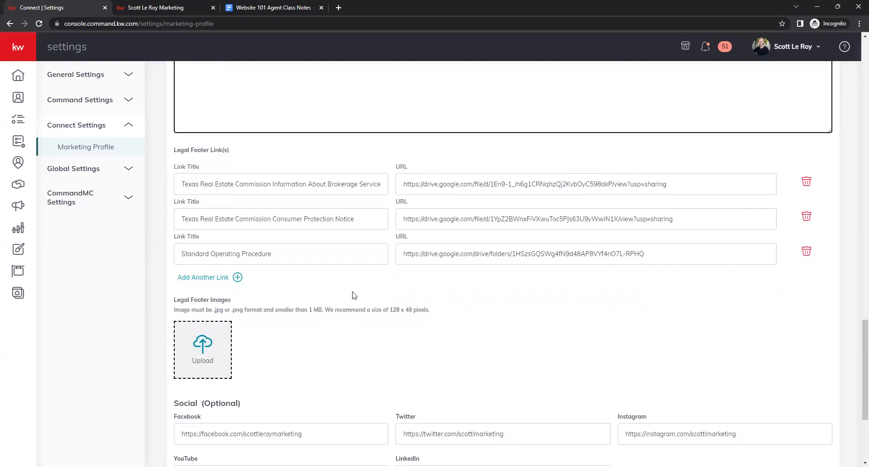
scroll(354, 295, down, 1)
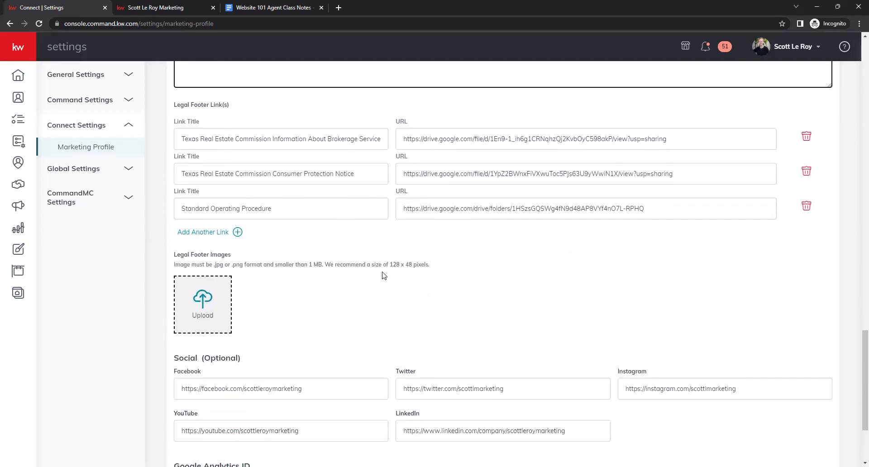
scroll(382, 286, down, 1)
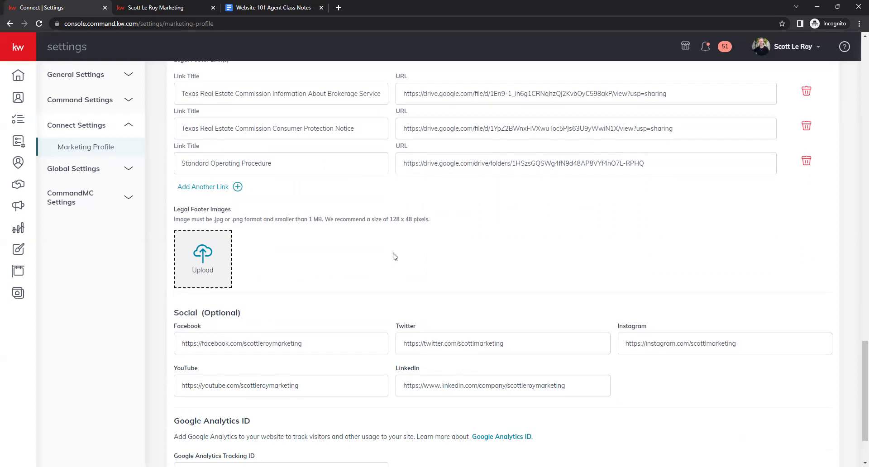
scroll(390, 249, down, 3)
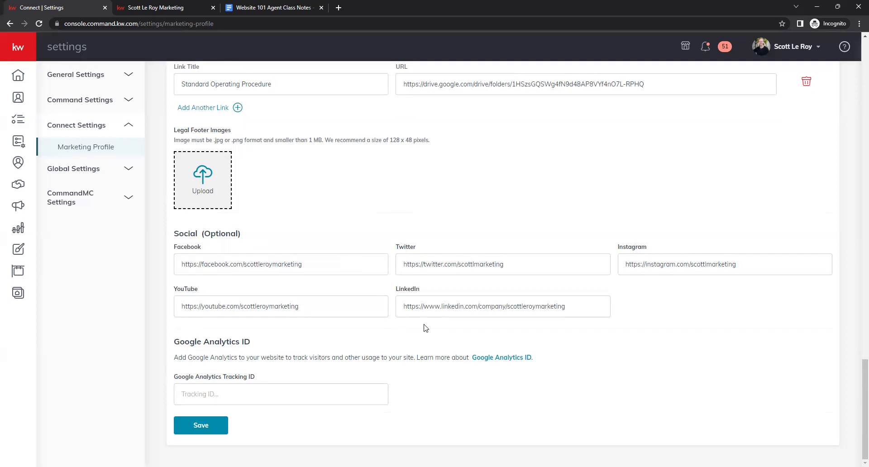
Check the agent website's navigation menu links in the Scott Le Roy Marketing tab and return to settings.
click(183, 9)
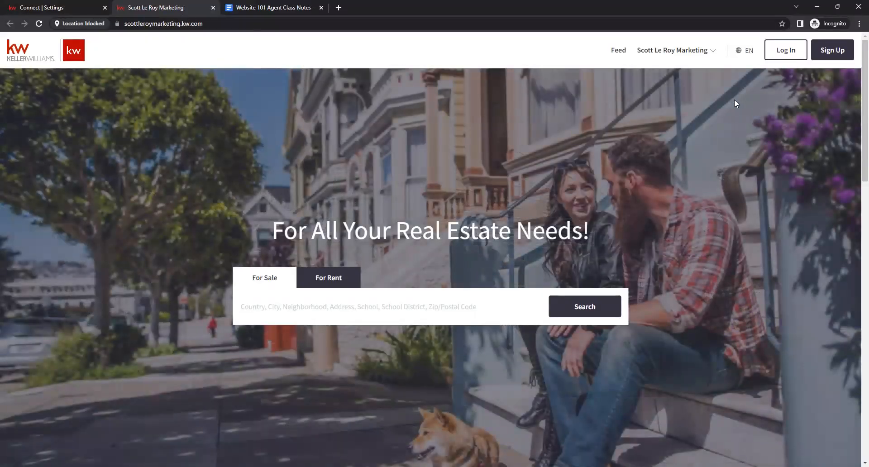
click(708, 52)
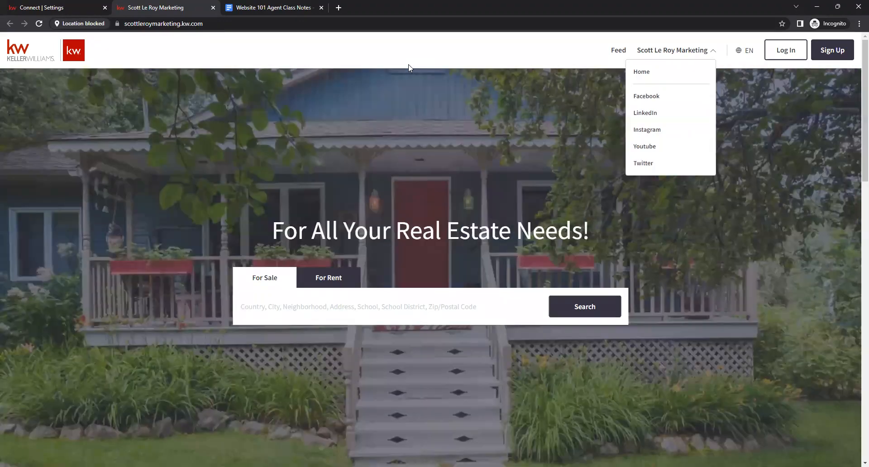
click(60, 5)
click(60, 5)
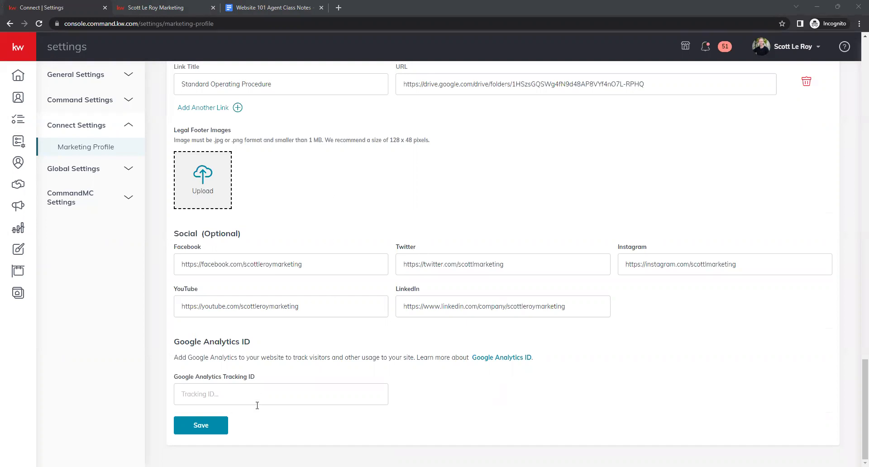
Save the marketing profile and dismiss the confirmation dialog.
click(215, 425)
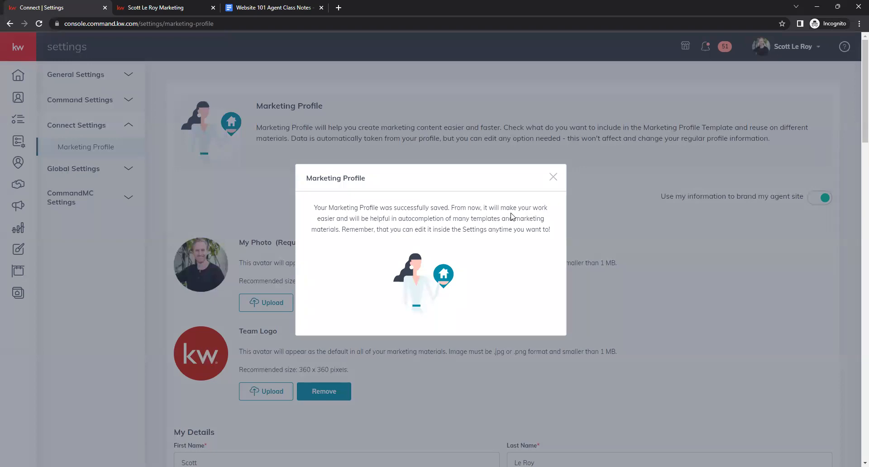
click(608, 241)
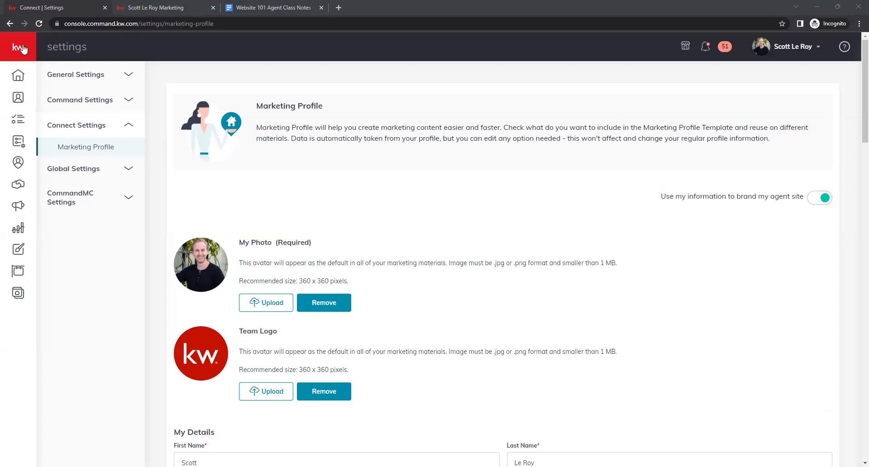
Open the Consumer area and go to its Site & App Settings.
mouse_move(21, 51)
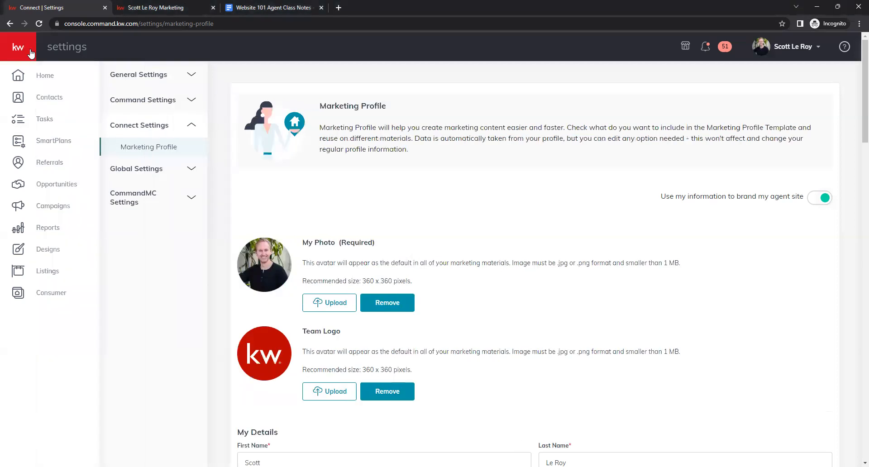
click(60, 297)
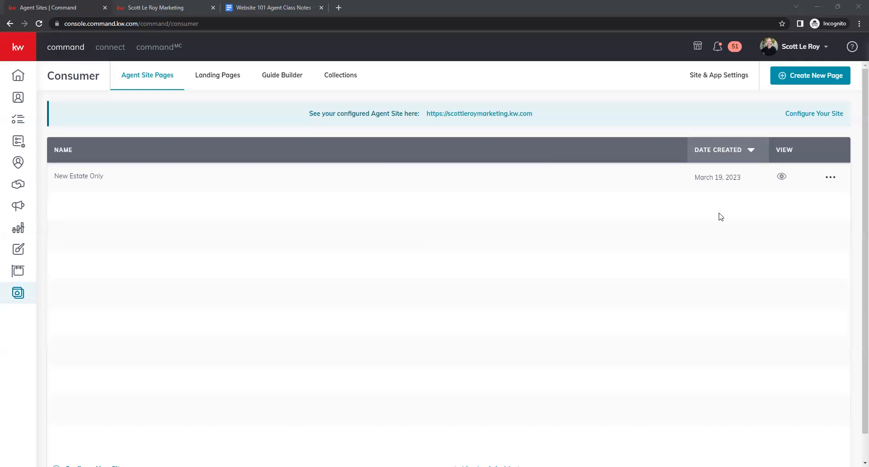
click(733, 85)
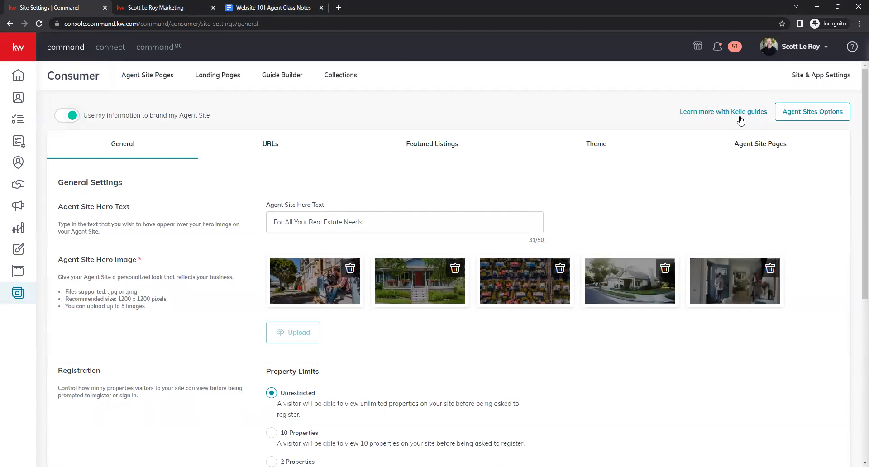
Start the Agent Site Kelle Guide and acknowledge the compliance reminder to continue.
click(718, 113)
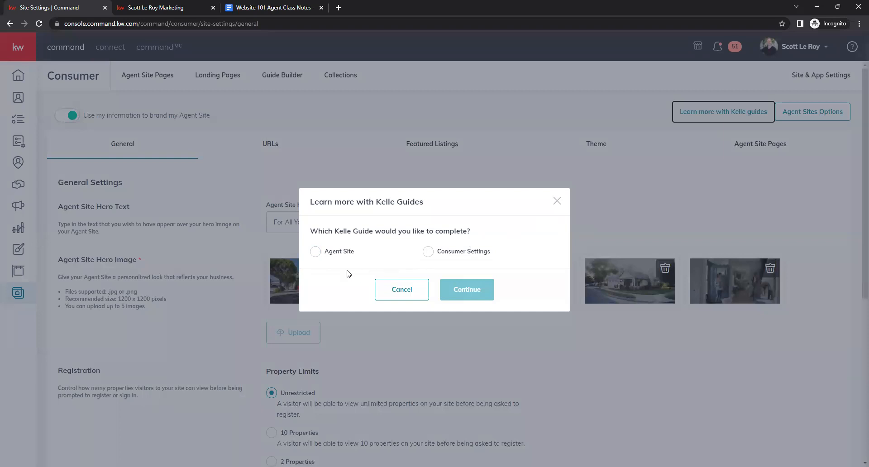
click(315, 252)
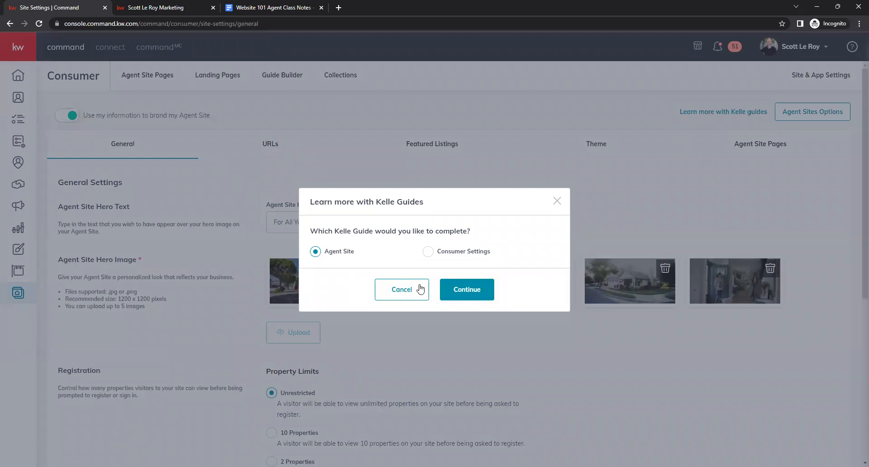
click(458, 292)
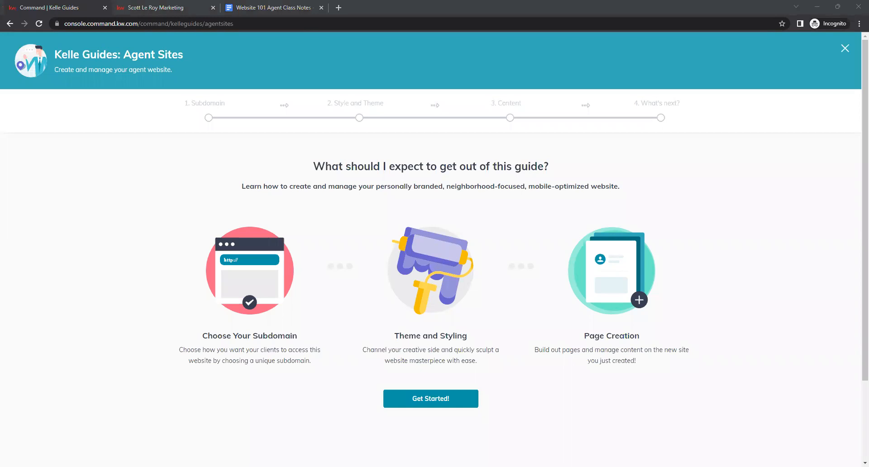
click(430, 402)
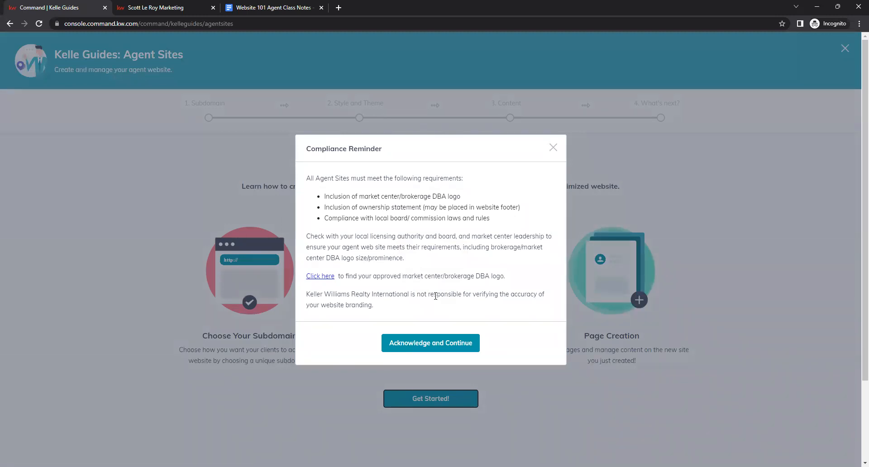
click(429, 344)
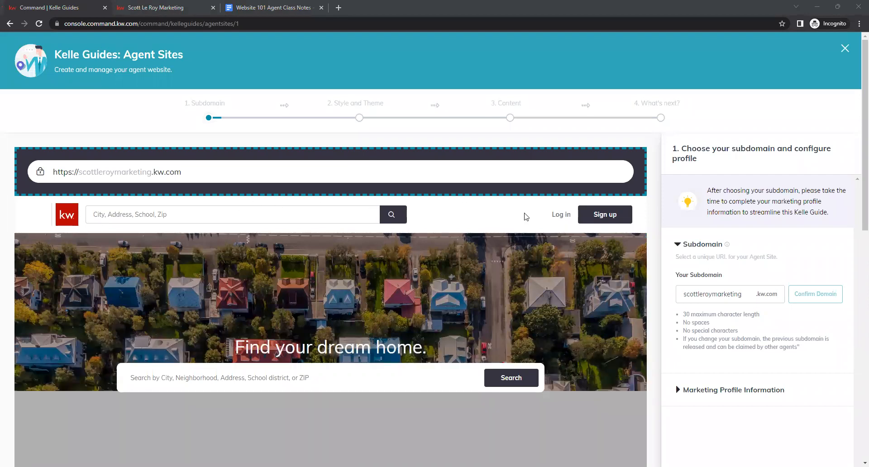
Confirm the subdomain scottleroymarketing in the guide's subdomain step.
scroll(650, 194, down, 1)
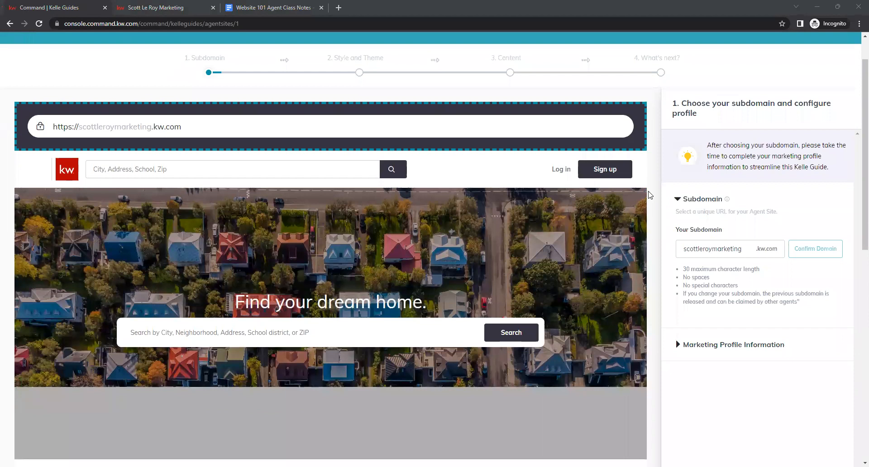
scroll(641, 191, down, 1)
scroll(641, 194, up, 2)
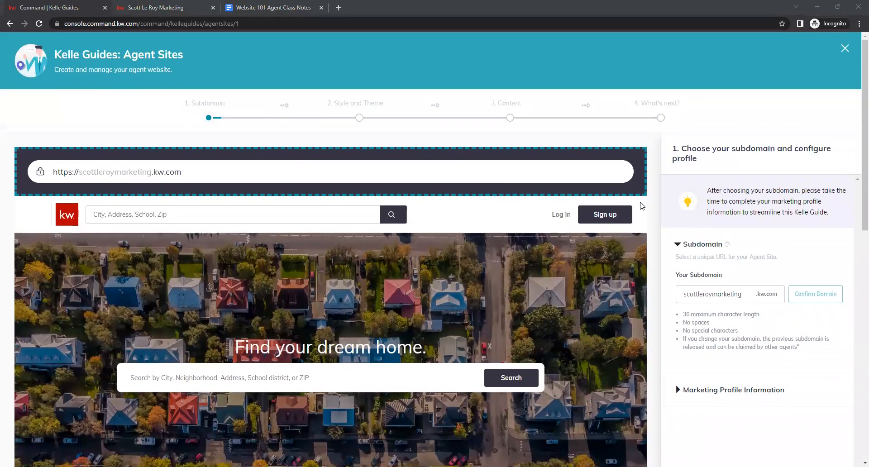
scroll(642, 206, down, 1)
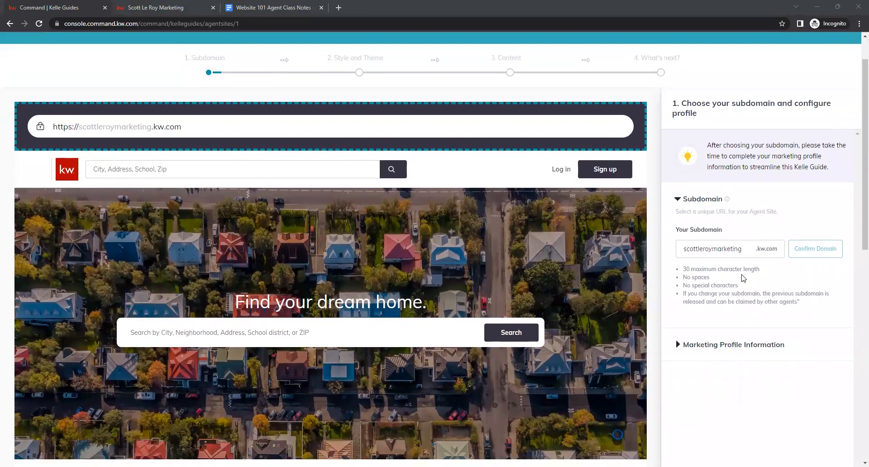
click(729, 254)
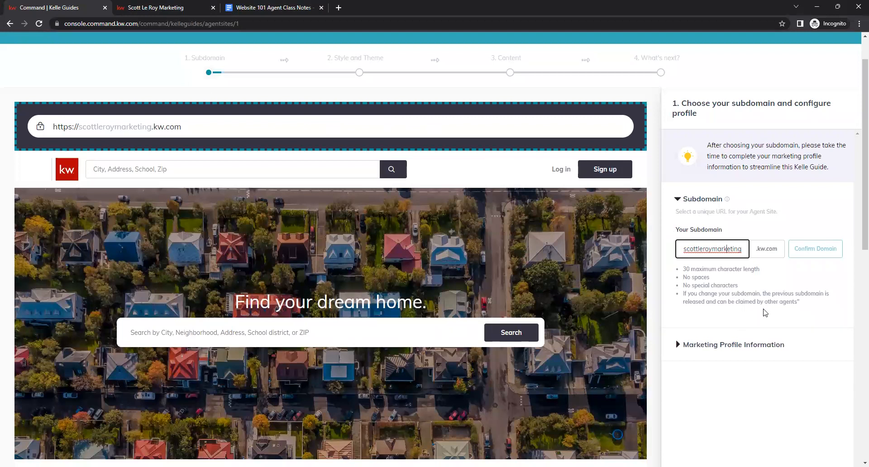
key(BackSpace)
text(g)
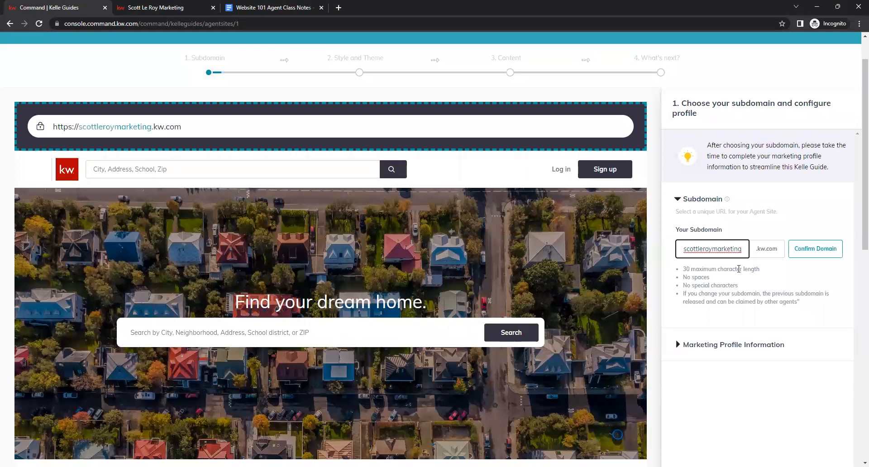
click(825, 256)
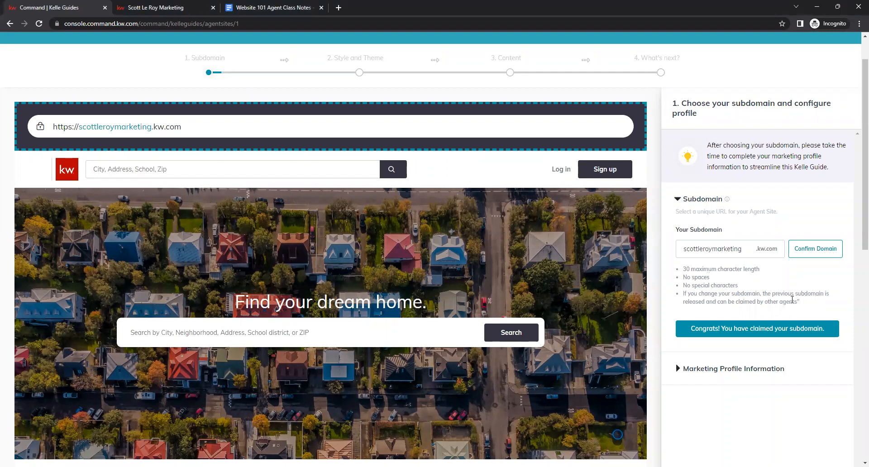
Change the subdomain to scottleroy-marketing by inserting a hyphen between the two words.
click(745, 250)
text(.)
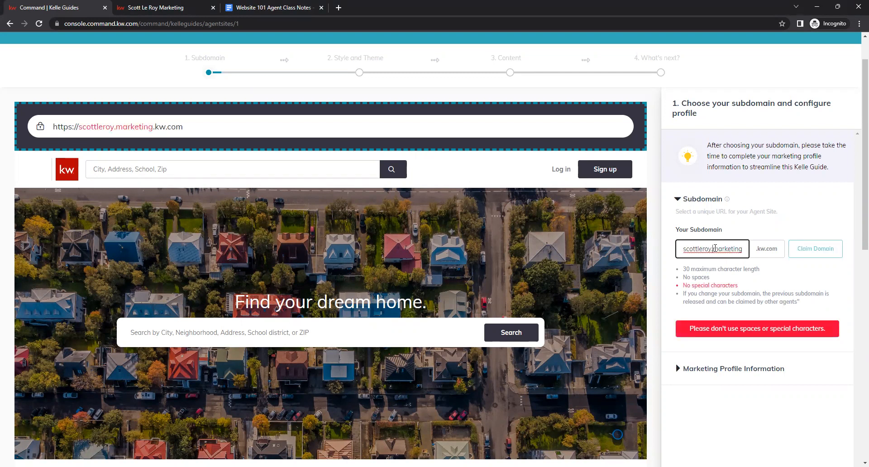
key(BackSpace)
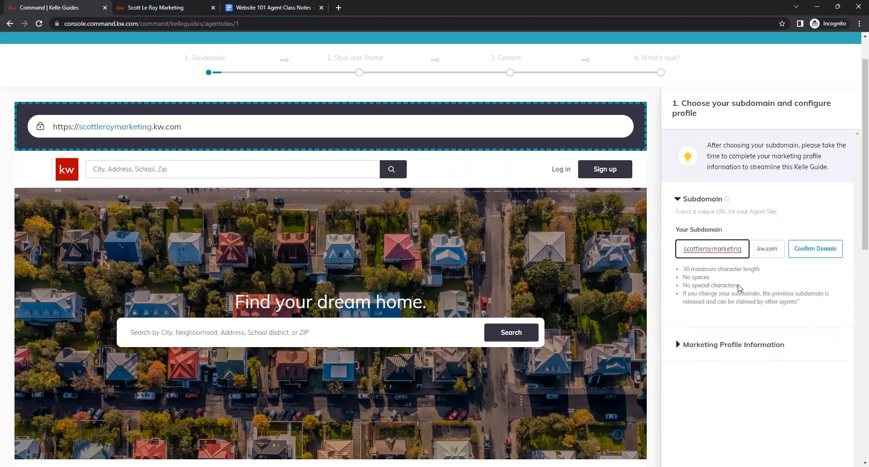
text(-)
key(BackSpace)
text(-)
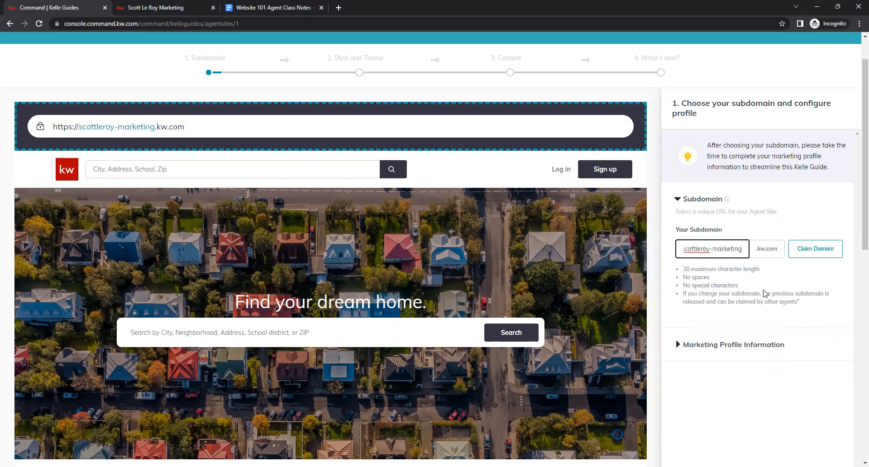
Remove the hyphen to restore the subdomain scottleroymarketing and claim the domain.
click(747, 278)
click(716, 251)
key(BackSpace)
click(761, 313)
click(809, 250)
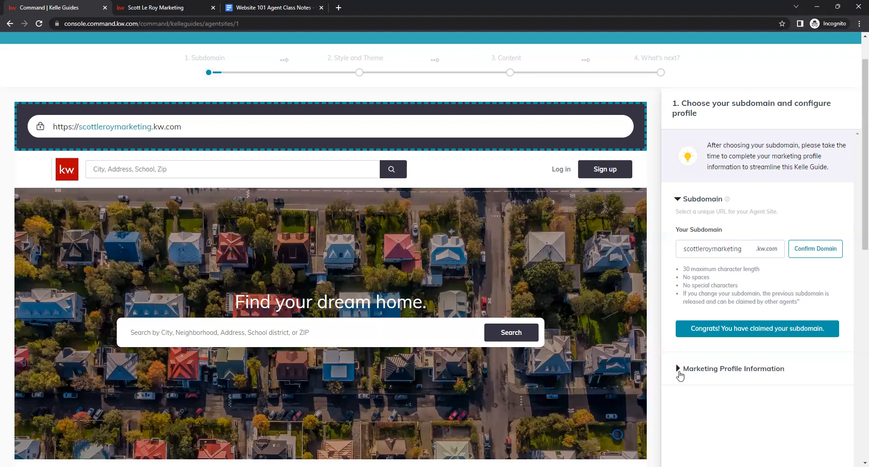
Expand the Marketing Profile Information section and review the basic information and contact fields.
click(677, 370)
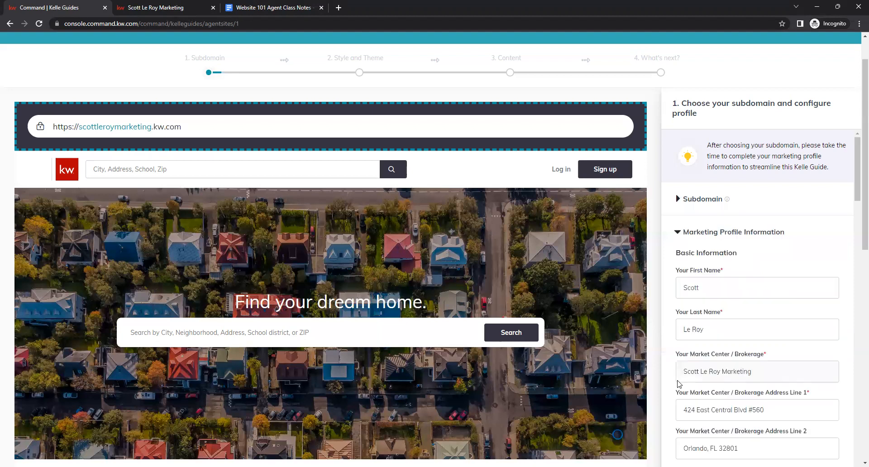
scroll(818, 268, down, 1)
scroll(818, 268, down, 5)
scroll(817, 266, up, 4)
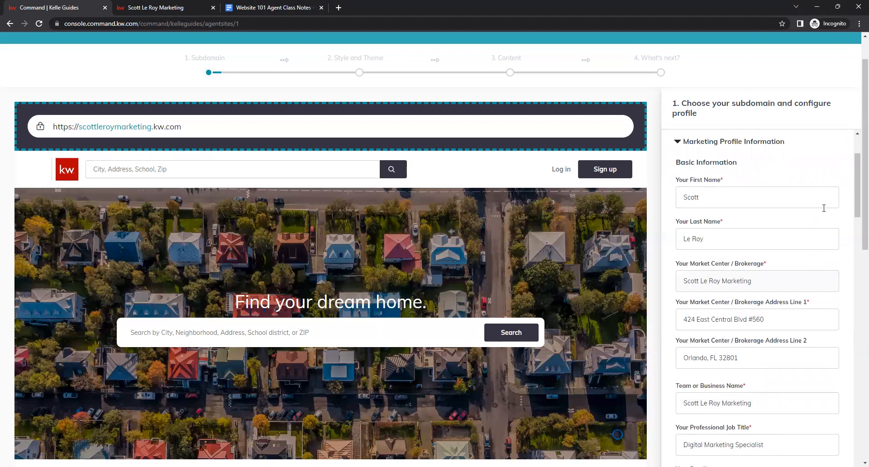
scroll(824, 208, down, 1)
scroll(809, 186, up, 1)
scroll(809, 186, down, 5)
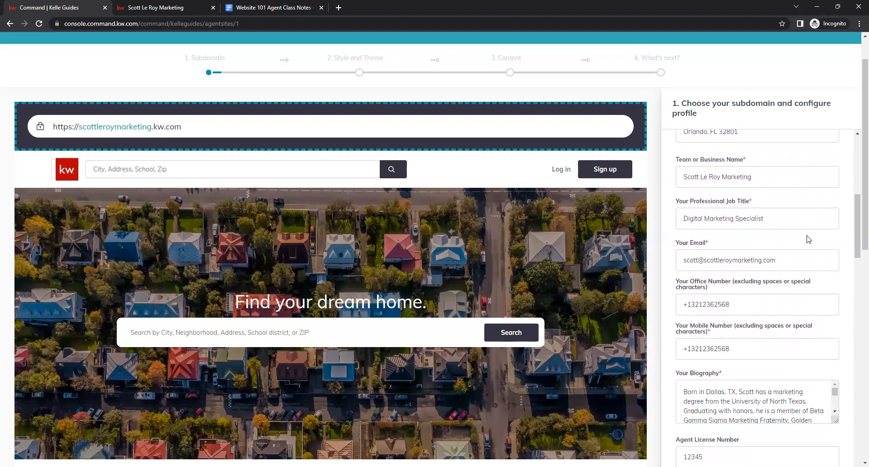
scroll(808, 239, down, 2)
scroll(808, 239, down, 1)
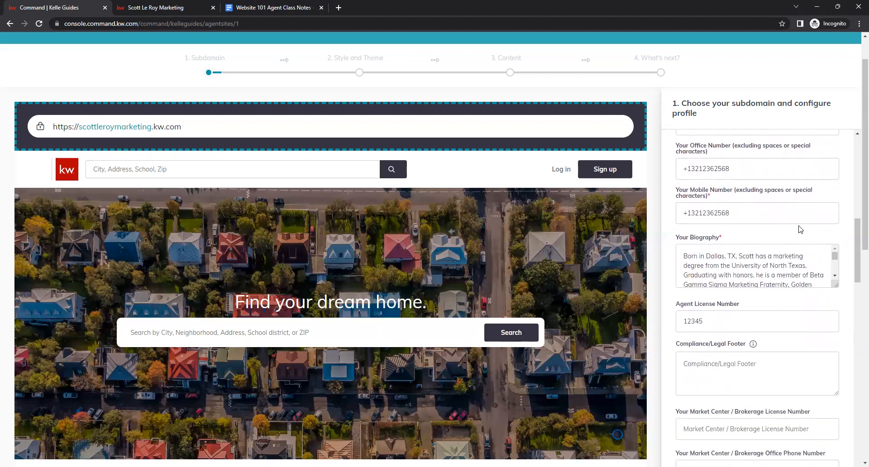
Enlarge the biography box to read the full biography text, then shrink it again.
drag(835, 285, 831, 431)
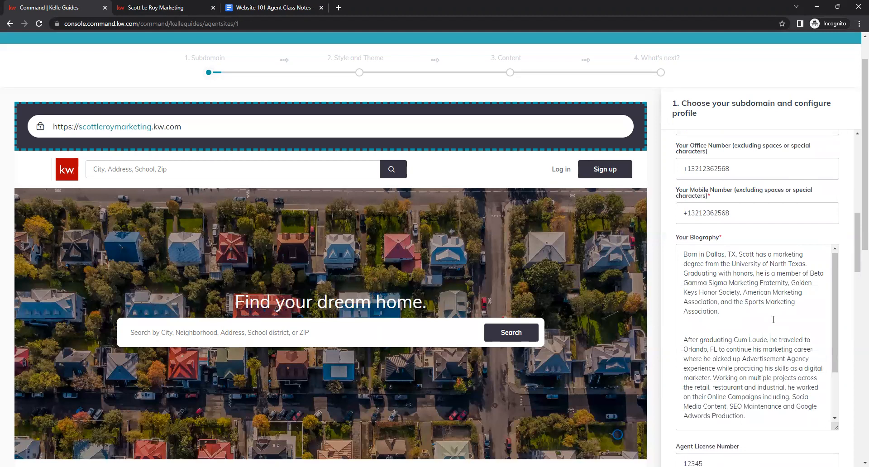
scroll(773, 319, down, 2)
click(745, 359)
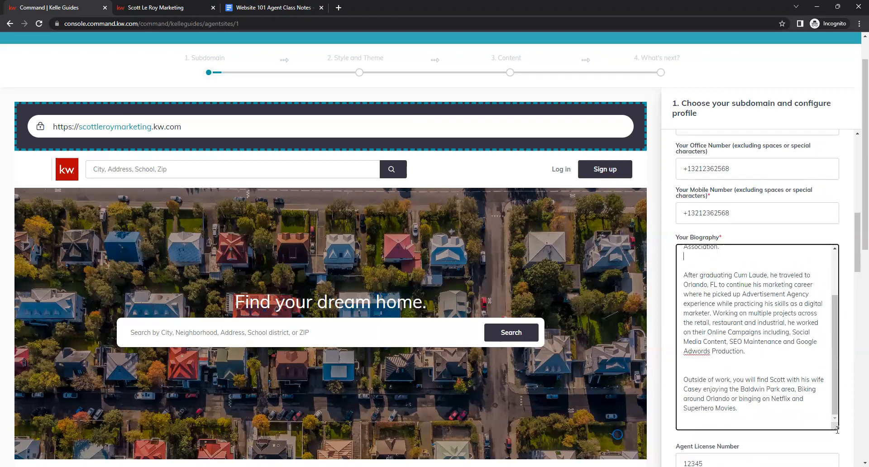
drag(838, 436, 825, 313)
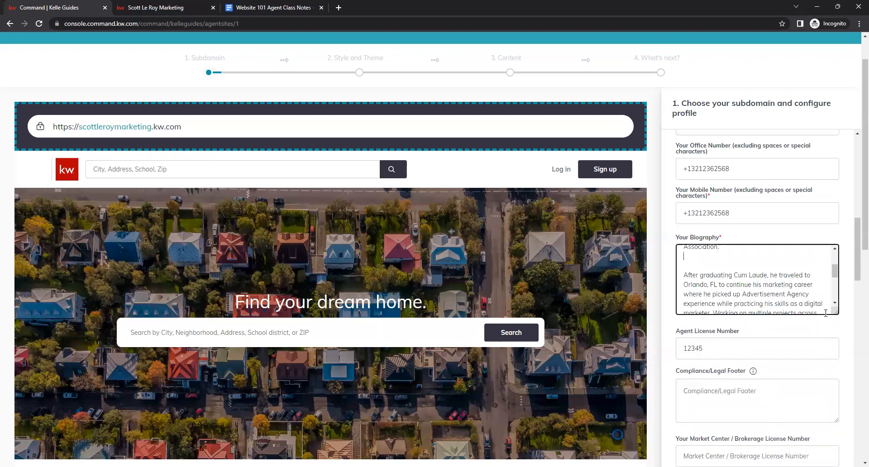
Review the remaining license, footer link, imagery and social media fields, then save and continue to Style and Theme.
scroll(835, 325, down, 2)
scroll(835, 325, down, 4)
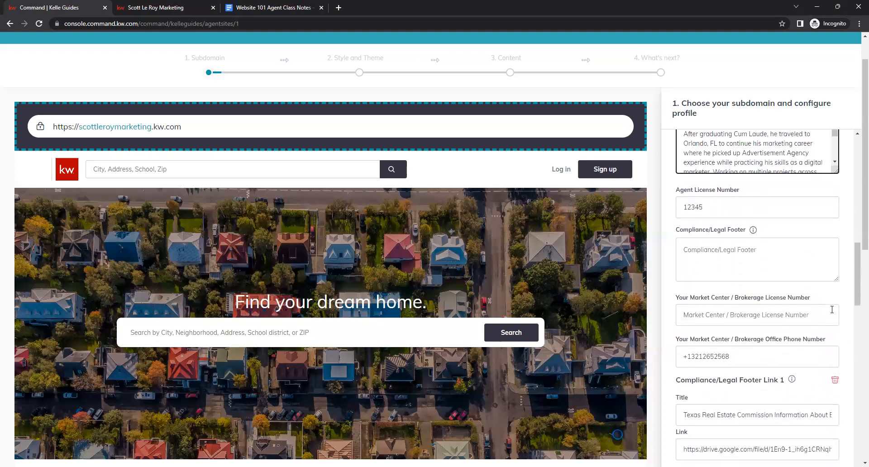
scroll(831, 243, down, 8)
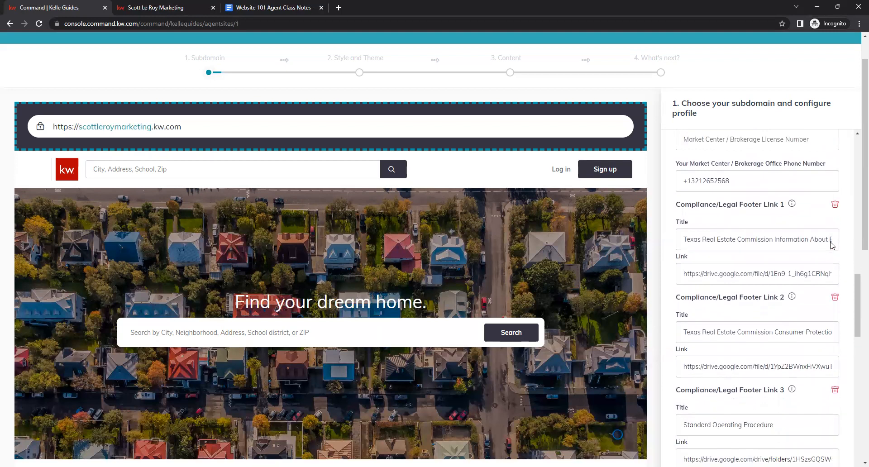
scroll(828, 234, down, 2)
scroll(828, 235, down, 3)
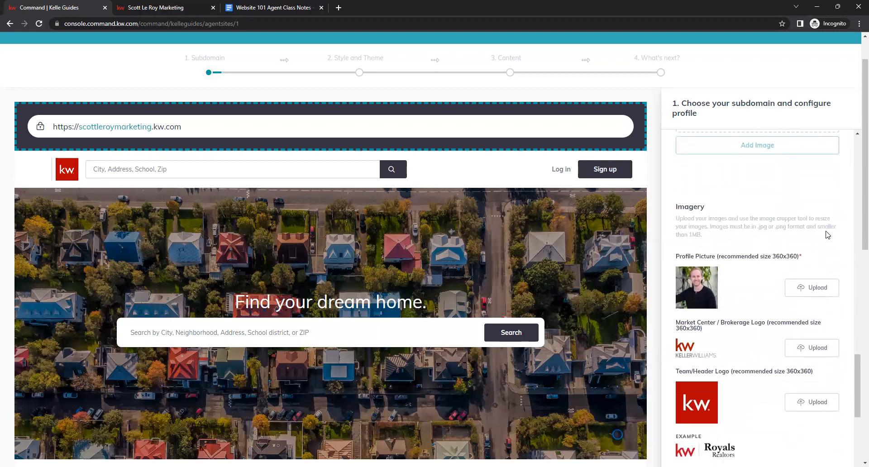
scroll(692, 204, down, 1)
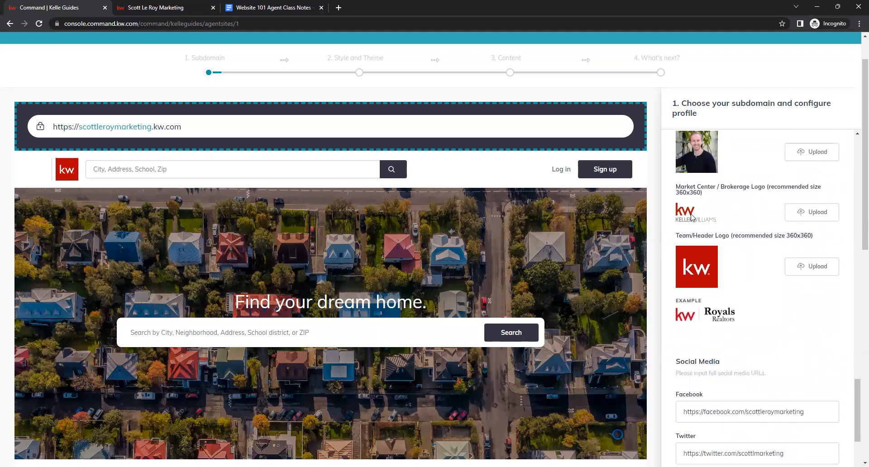
scroll(764, 241, down, 2)
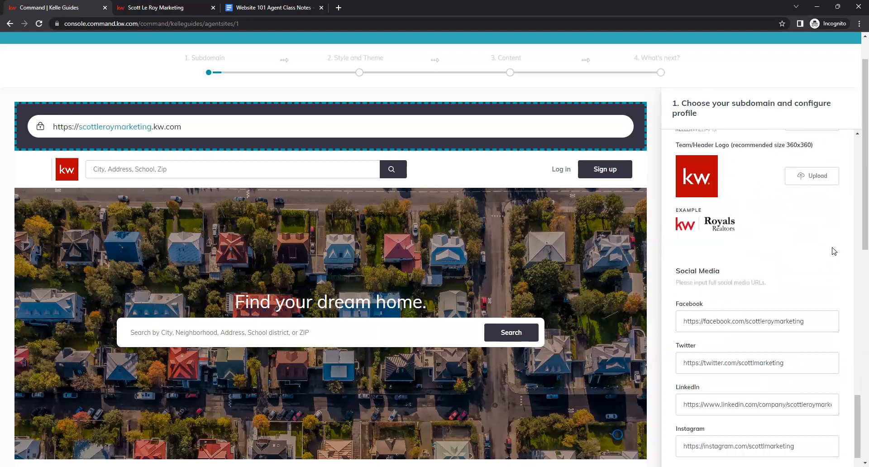
scroll(835, 251, down, 1)
scroll(811, 207, down, 1)
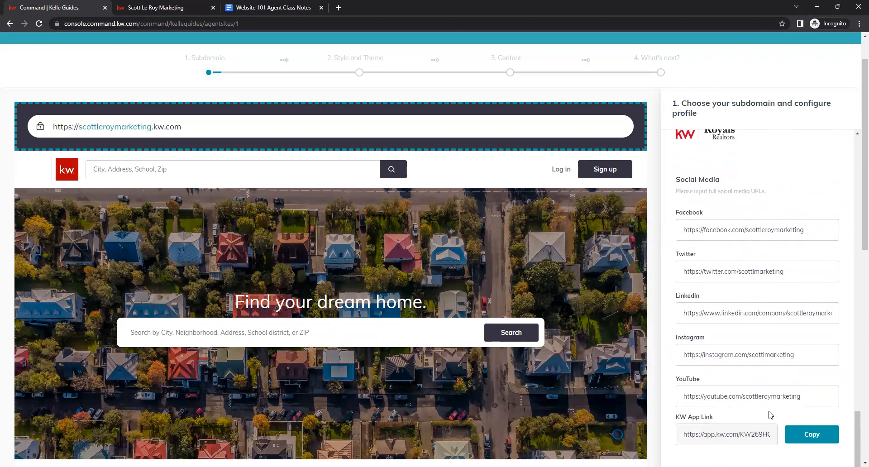
scroll(788, 356, down, 1)
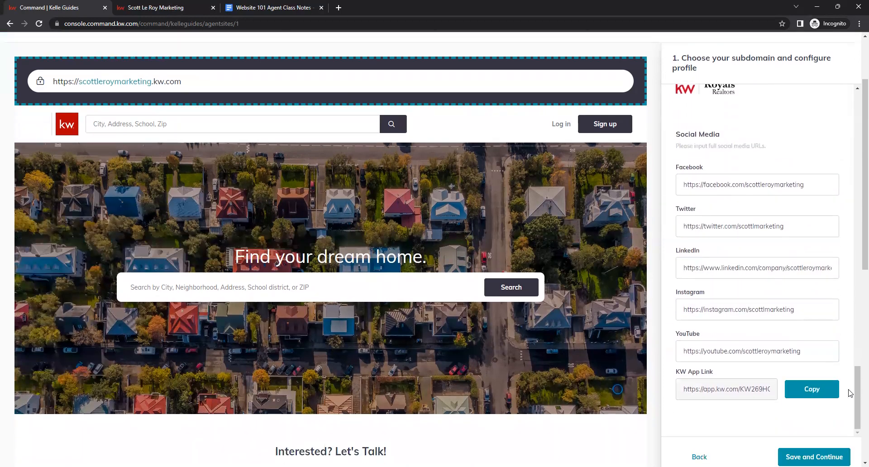
scroll(850, 393, down, 1)
click(820, 451)
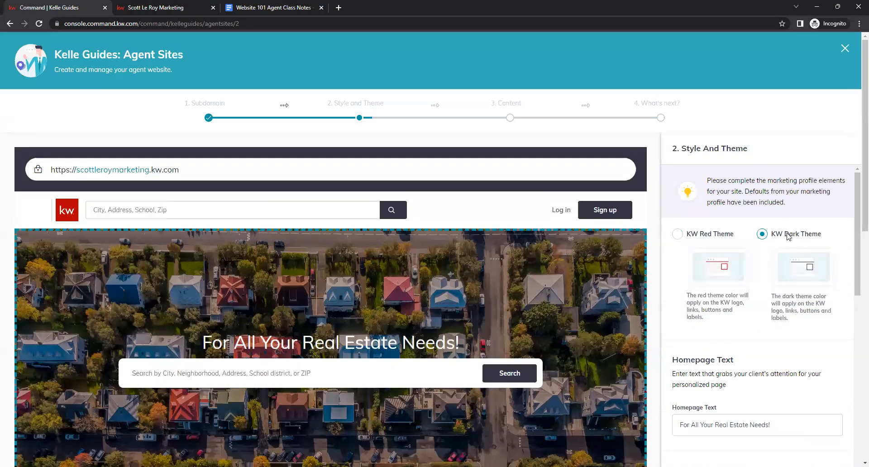
Toggle between the KW Red Theme and KW Dark Theme options, ending on KW Dark Theme.
click(679, 235)
click(762, 234)
click(678, 235)
click(762, 239)
Examine the homepage text and the uploaded homepage hero images in the Style and Theme step.
scroll(762, 254, down, 3)
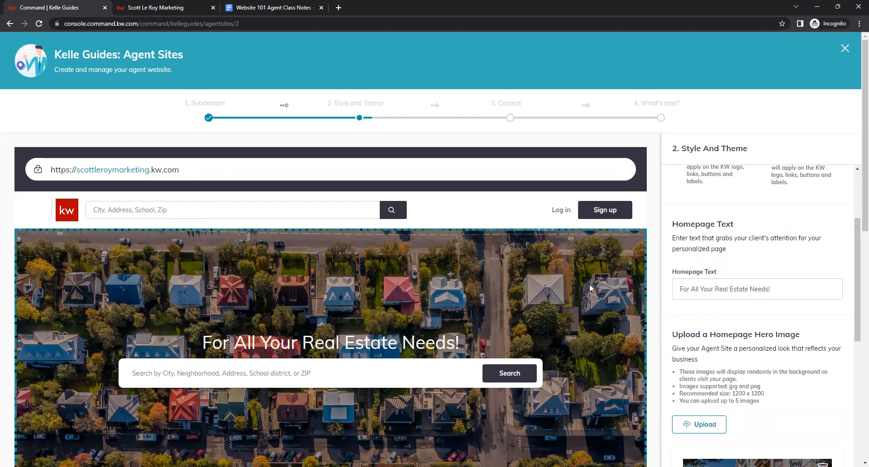
scroll(591, 286, down, 2)
drag(200, 245, 496, 266)
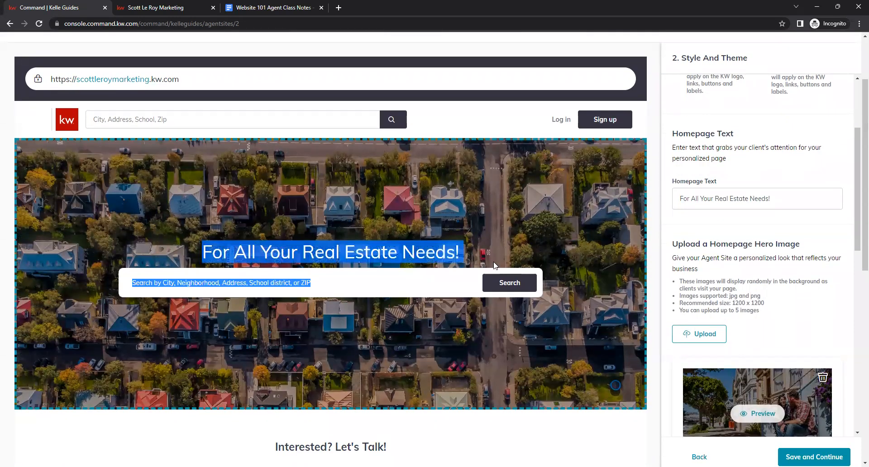
click(404, 255)
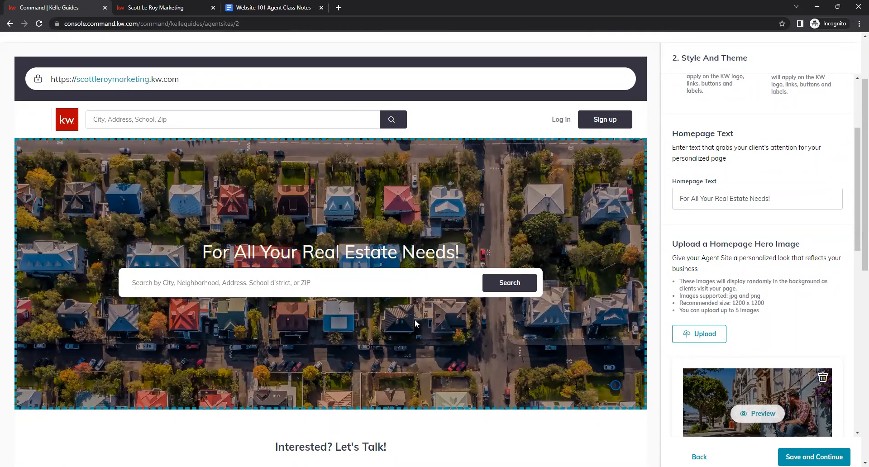
click(760, 199)
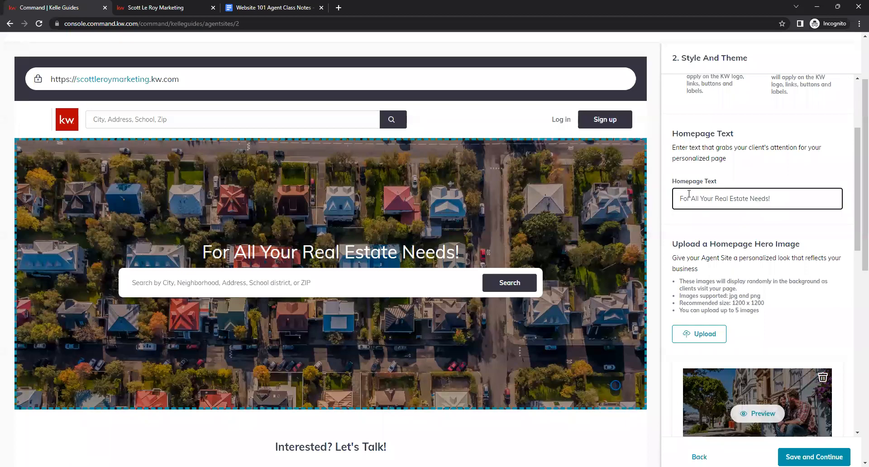
click(701, 231)
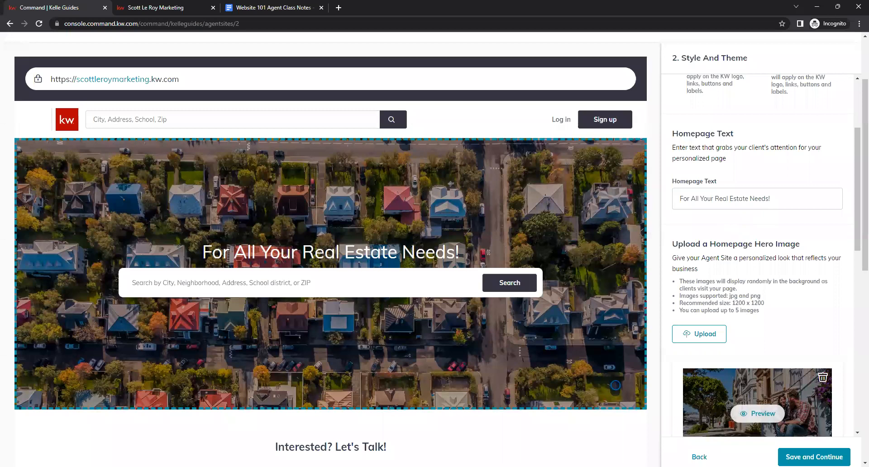
scroll(714, 254, down, 1)
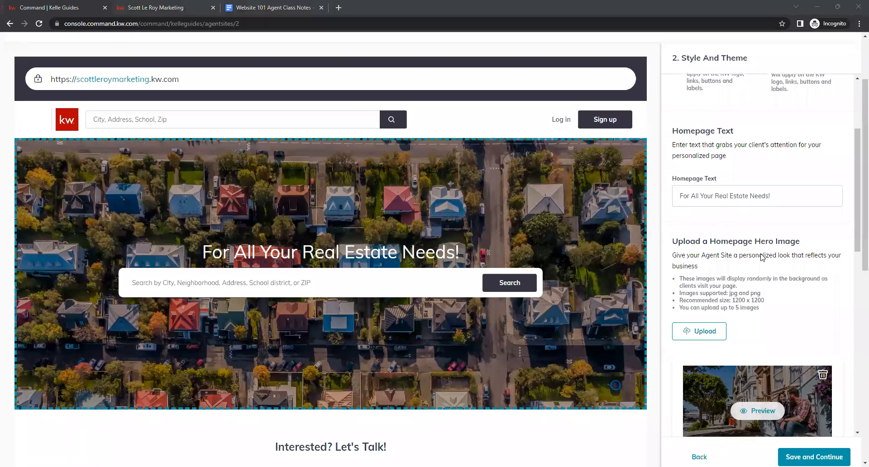
scroll(790, 228, down, 6)
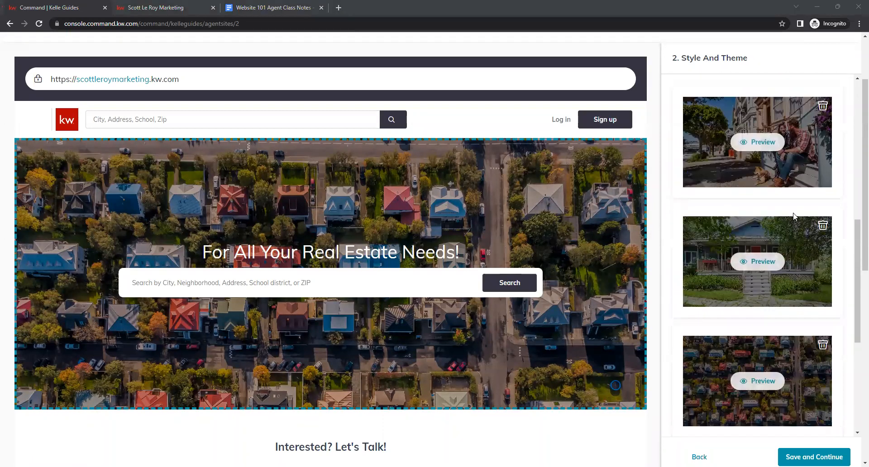
scroll(790, 222, down, 2)
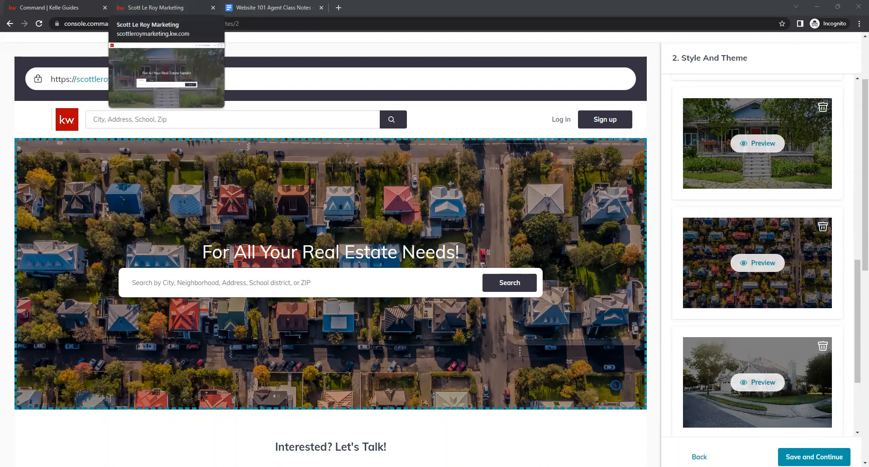
Switch to the live agent site tab to view its homepage, then return to the Kelle Guide.
click(154, 8)
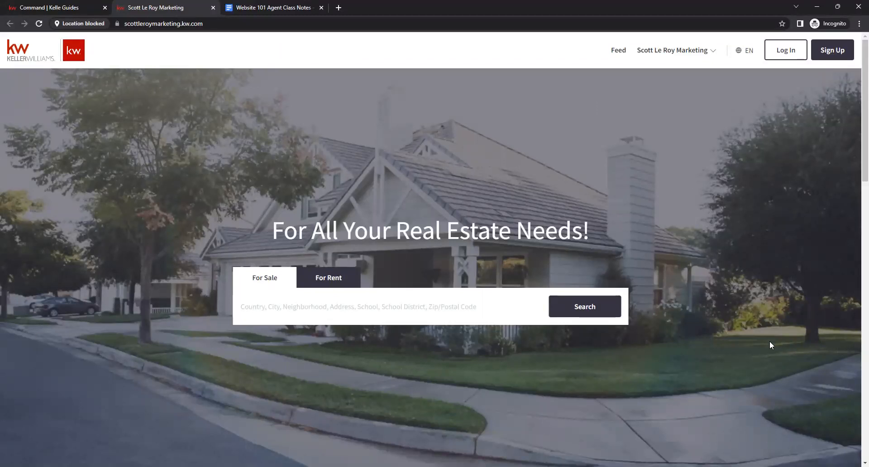
scroll(770, 343, down, 3)
scroll(673, 112, up, 3)
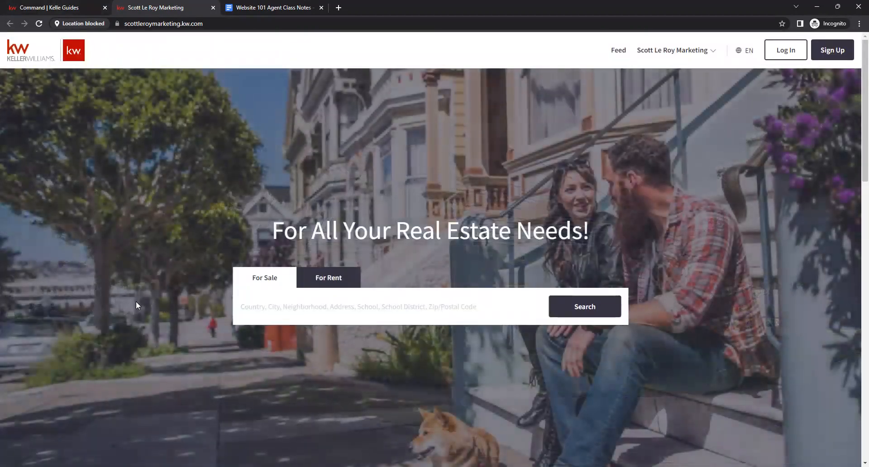
click(42, 8)
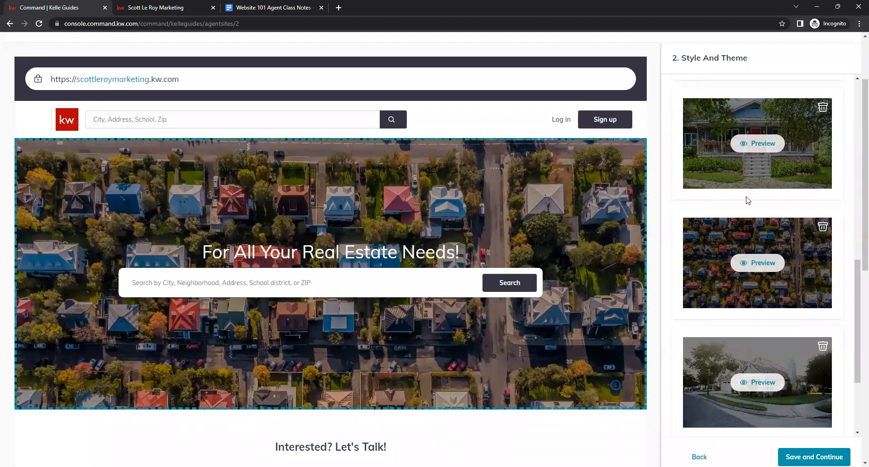
Scroll through the hero images and save and continue to the Content step.
scroll(754, 206, up, 4)
scroll(796, 216, up, 2)
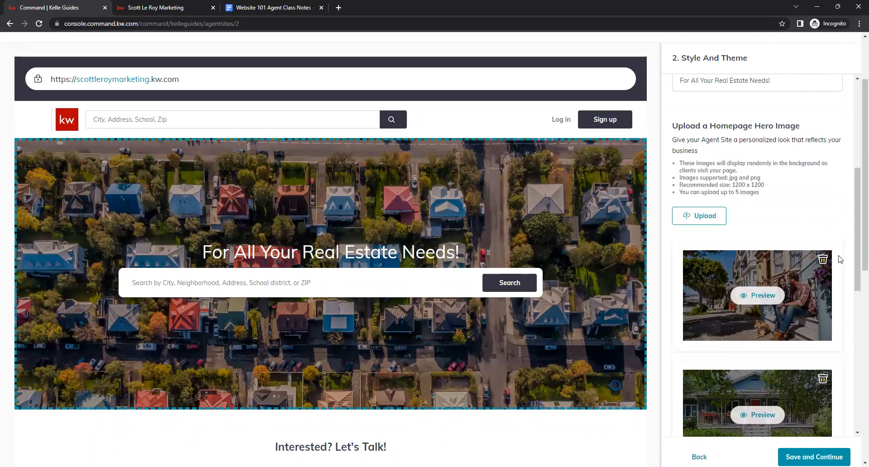
scroll(837, 187, down, 2)
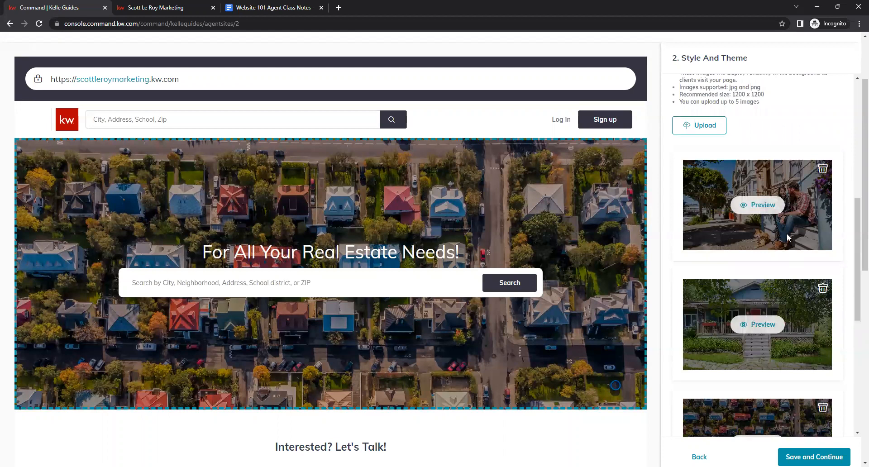
scroll(777, 223, down, 2)
scroll(777, 222, down, 5)
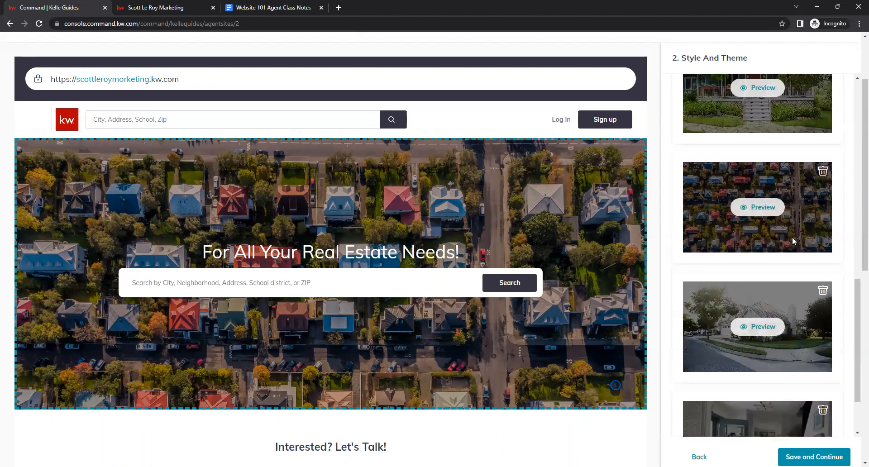
scroll(794, 243, down, 7)
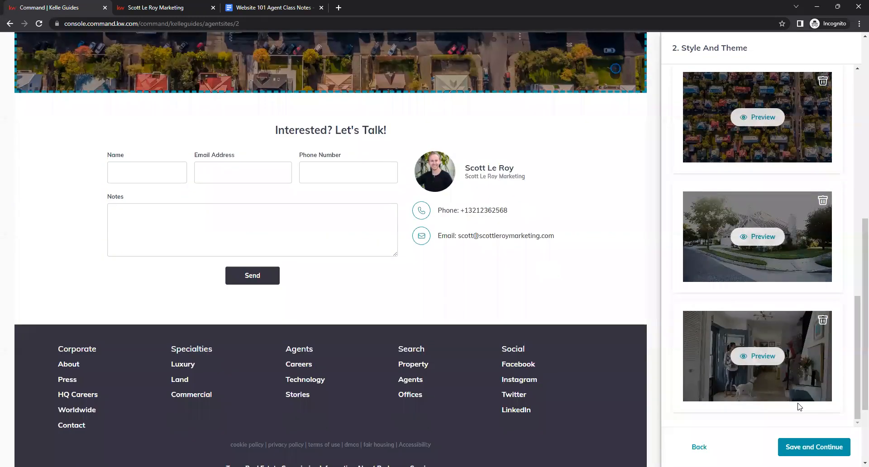
click(802, 446)
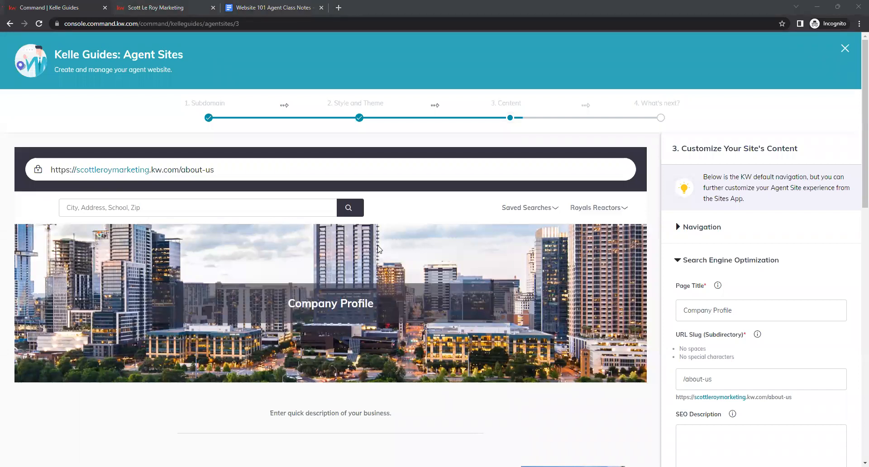
Replace the SEO page title Company Profile with the agent's full name.
scroll(843, 218, down, 2)
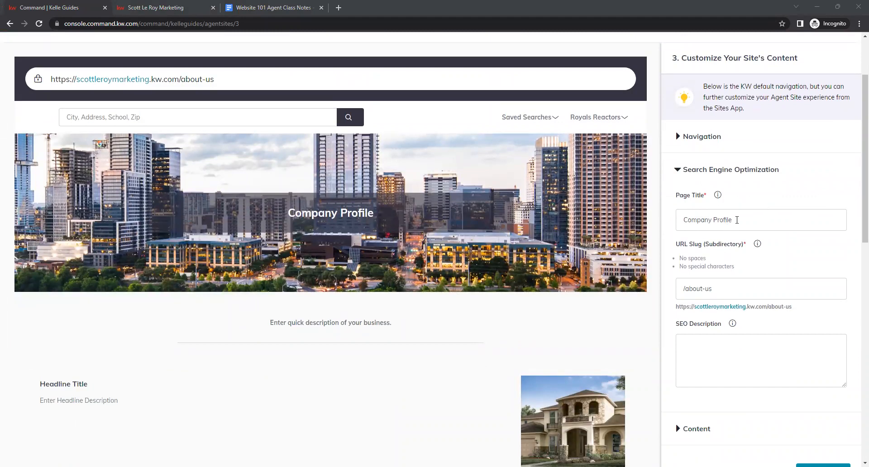
triple_click(738, 220)
click(743, 220)
triple_click(746, 220)
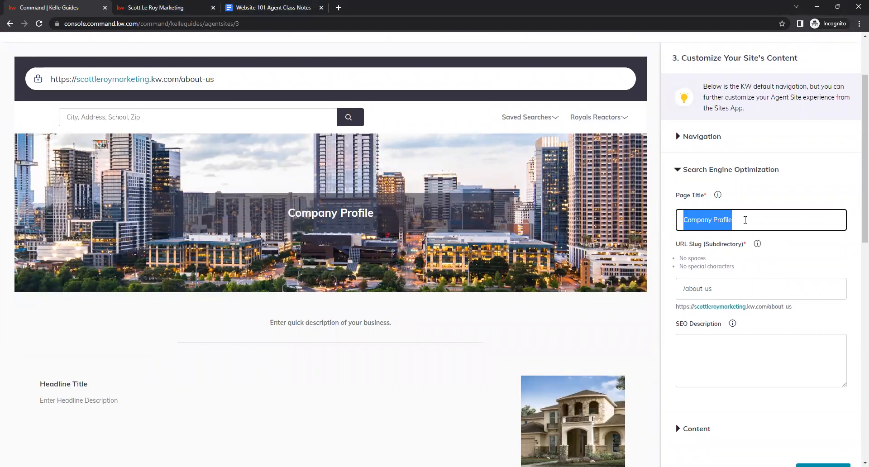
text(Scott Ler)
key(BackSpace)
text(Roy Marketing)
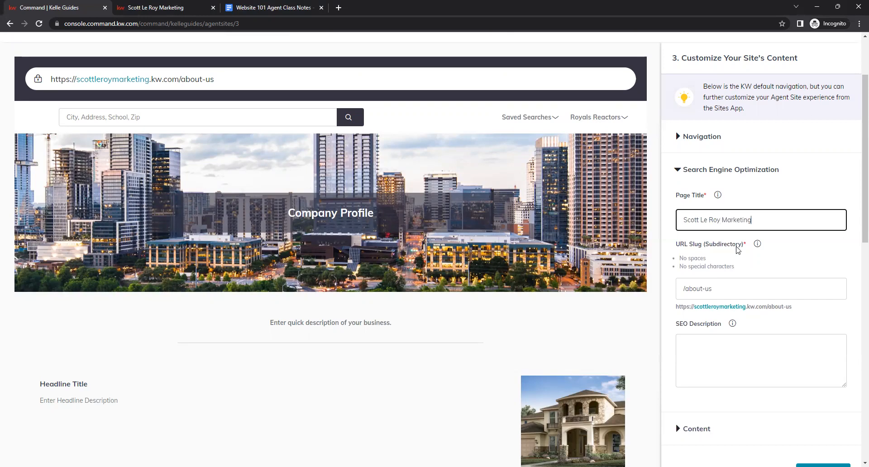
Copy the Intro Paragraph text from the Website 101 Class Notes document.
key(Tab)
scroll(742, 228, down, 1)
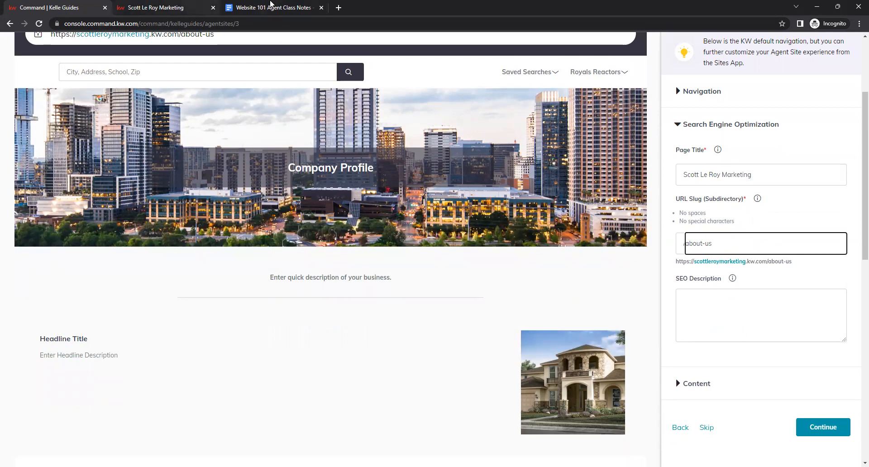
click(271, 5)
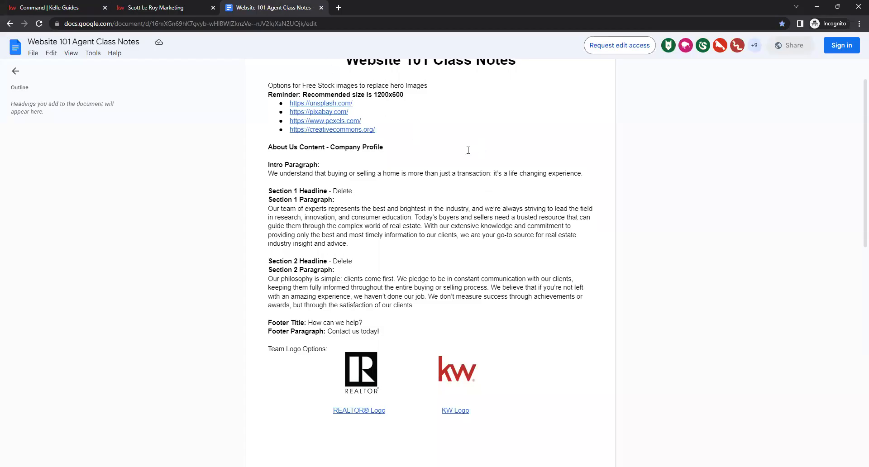
scroll(434, 218, up, 1)
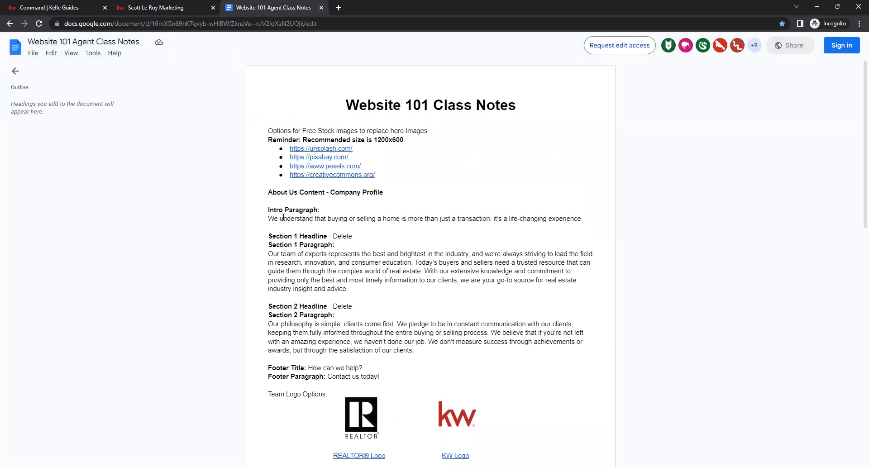
drag(585, 218, 268, 219)
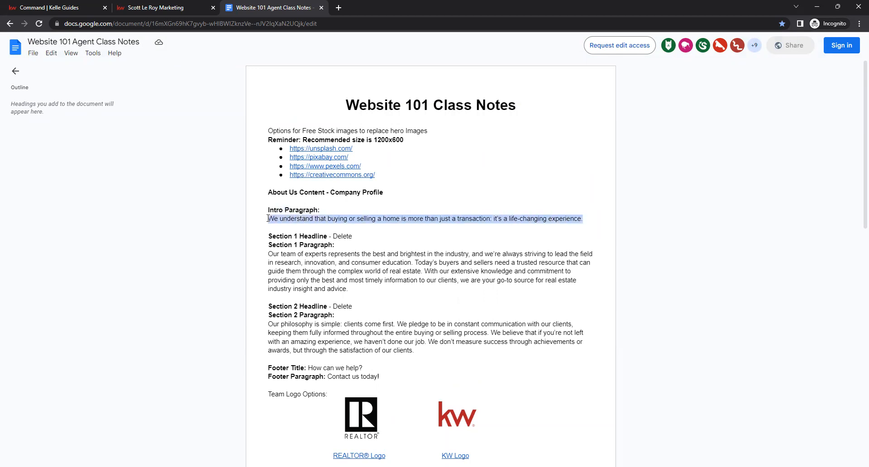
right_click(357, 220)
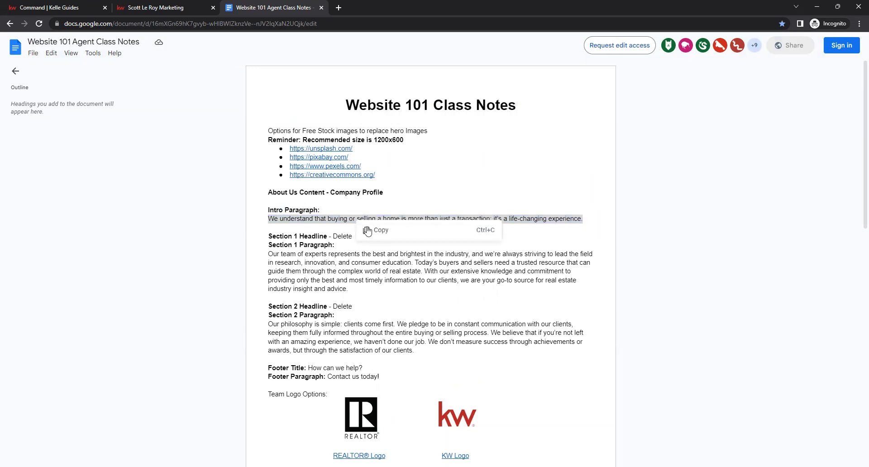
click(376, 231)
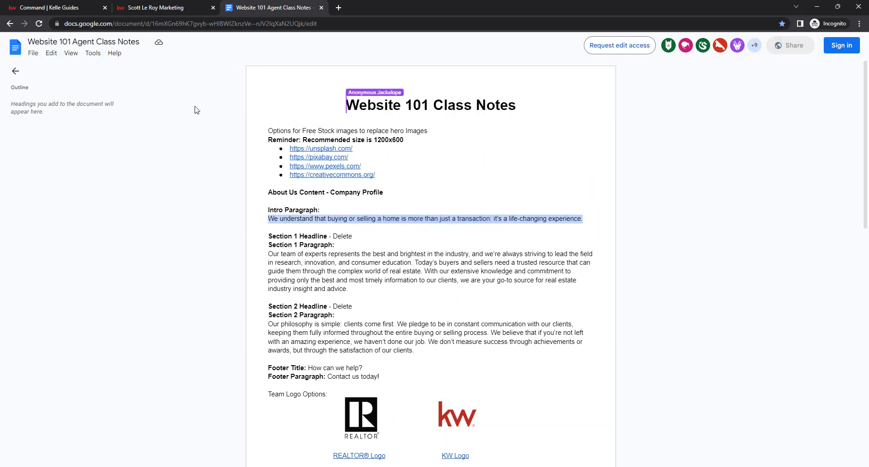
Expand the Content section and replace the Page Header Company Profile with the agent's business name.
click(67, 6)
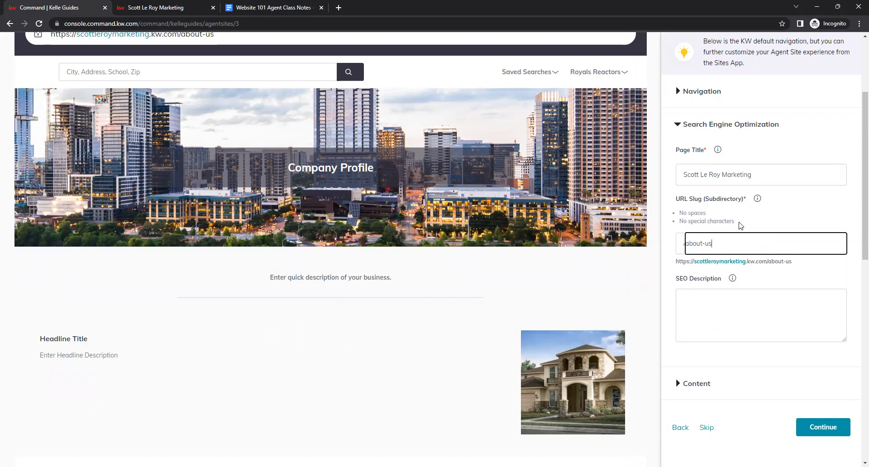
click(812, 273)
scroll(815, 276, down, 2)
click(678, 293)
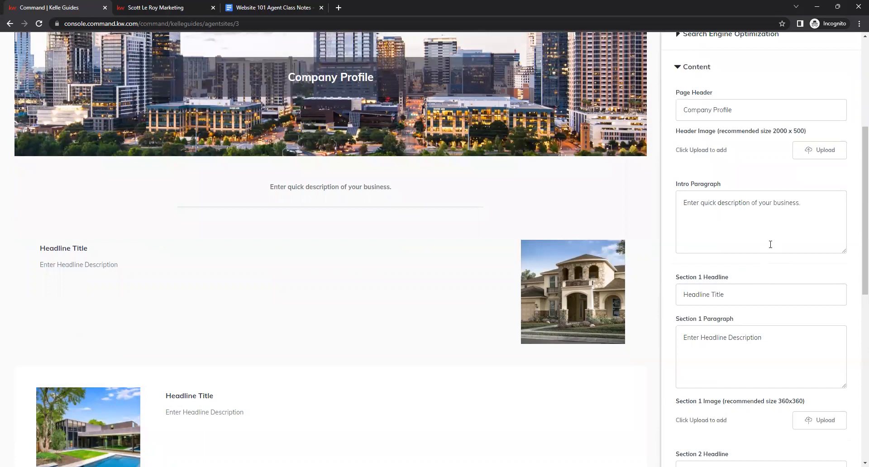
scroll(770, 245, up, 8)
scroll(737, 289, down, 4)
click(737, 290)
drag(766, 292, 678, 299)
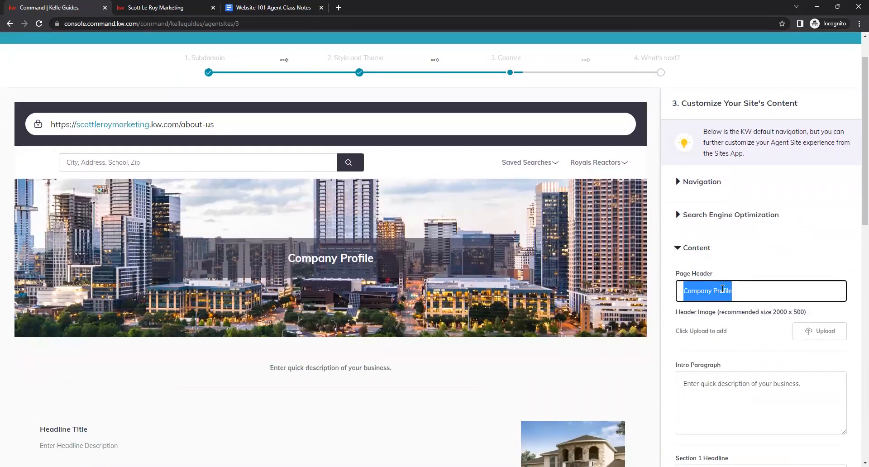
key(BackSpace)
right_click(695, 292)
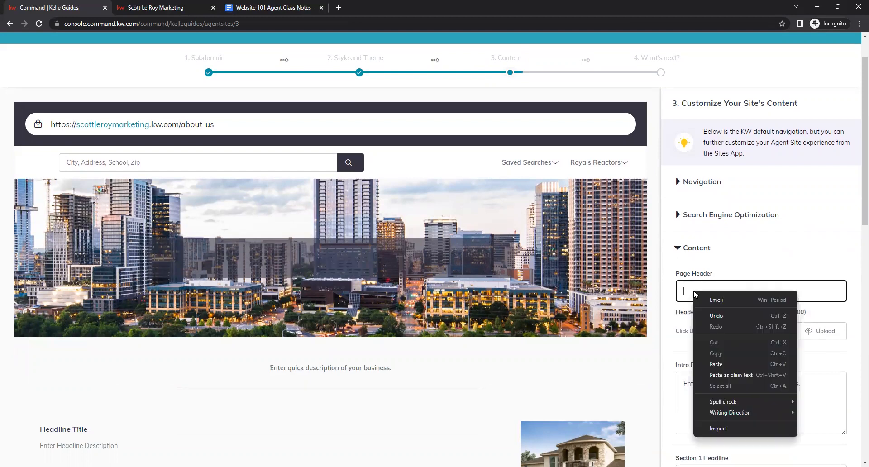
click(716, 364)
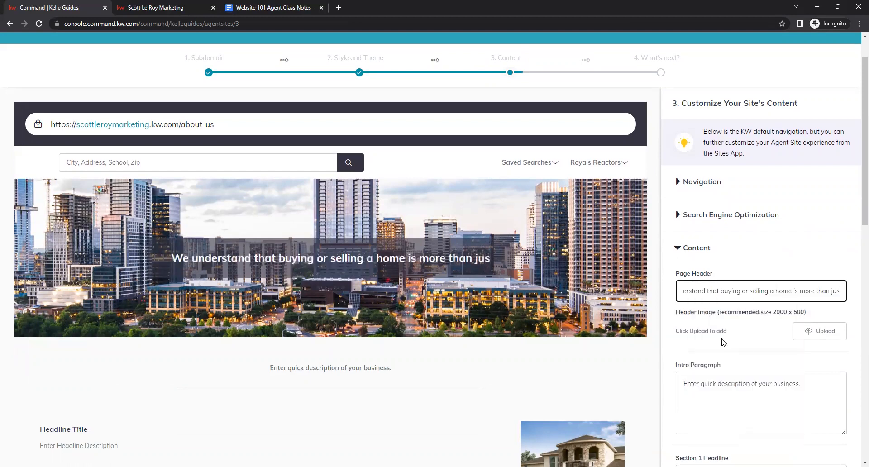
triple_click(752, 284)
key(BackSpace)
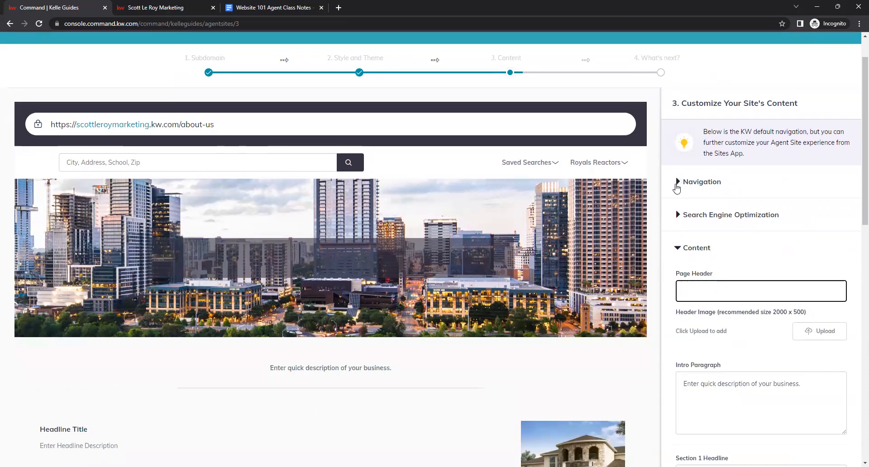
text(Scot)
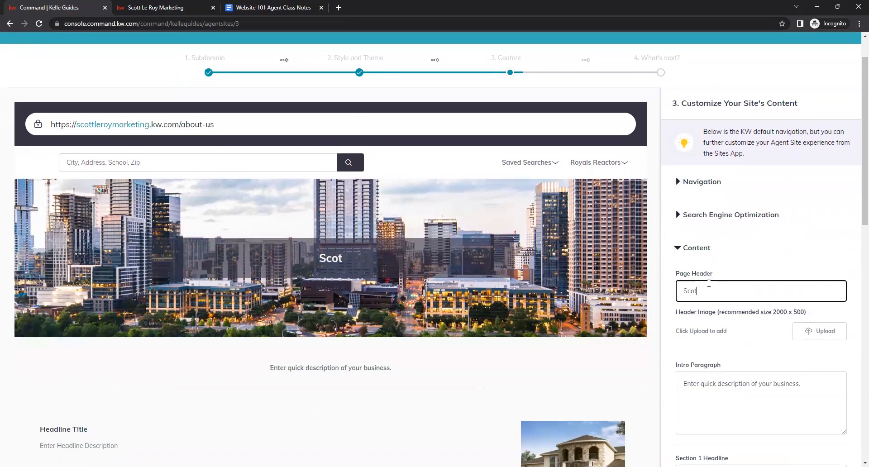
text(t Le Roy Marketing)
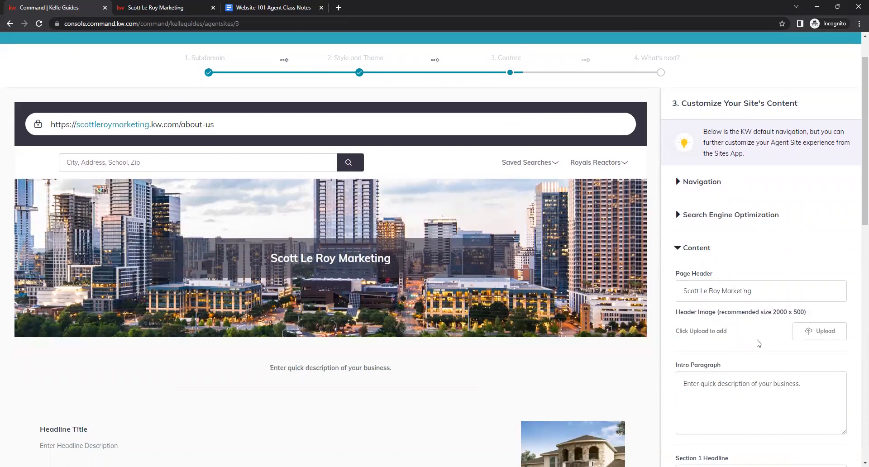
Paste the copied intro text into the Intro Paragraph field, replacing the placeholder.
scroll(760, 317, down, 2)
triple_click(756, 291)
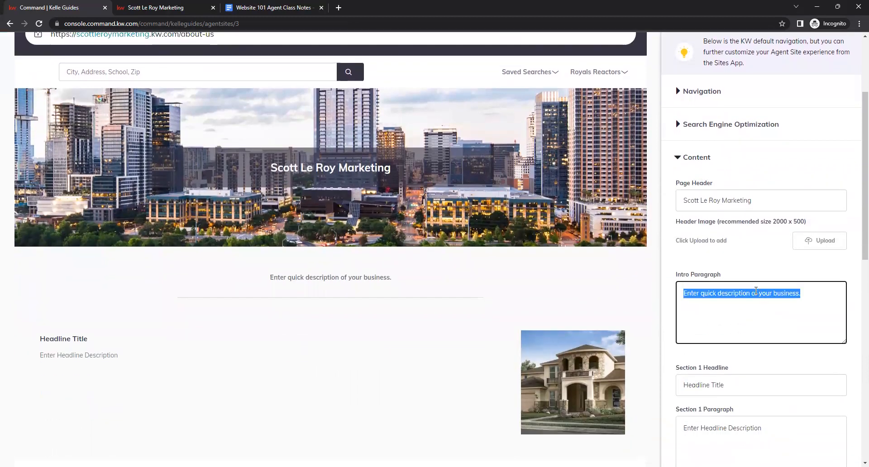
right_click(756, 292)
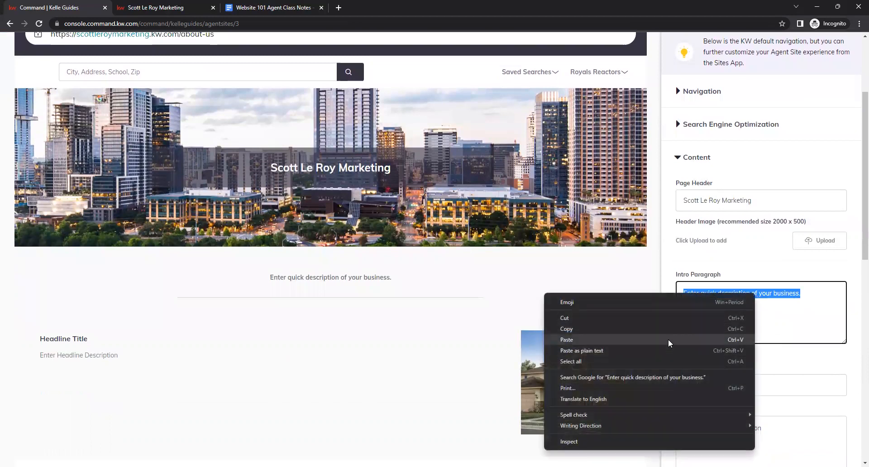
click(733, 340)
click(729, 269)
Check the class notes for the Section 1 Headline and clear the Section 1 Headline field.
scroll(717, 237, down, 2)
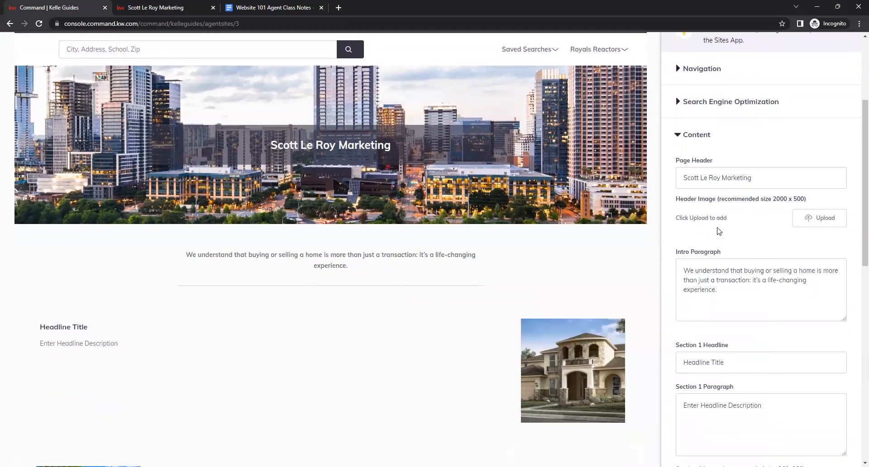
click(267, 7)
scroll(389, 245, down, 1)
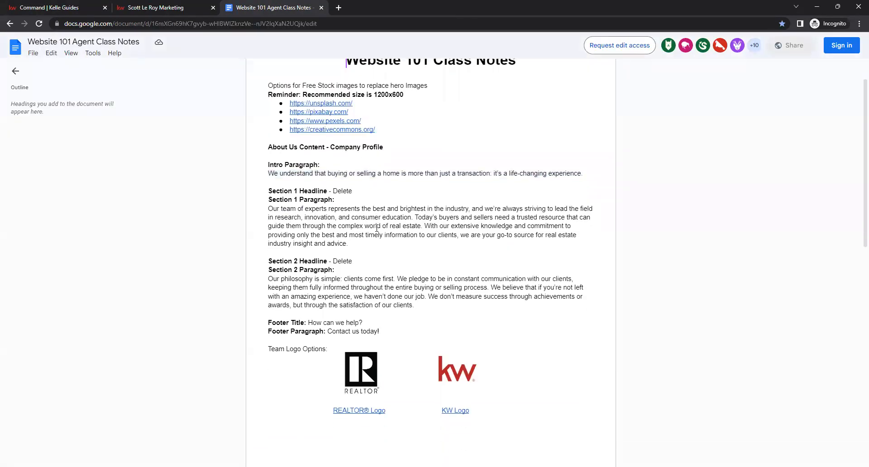
drag(278, 189, 359, 190)
click(325, 191)
click(363, 190)
key(ctrl+shift+Tab)
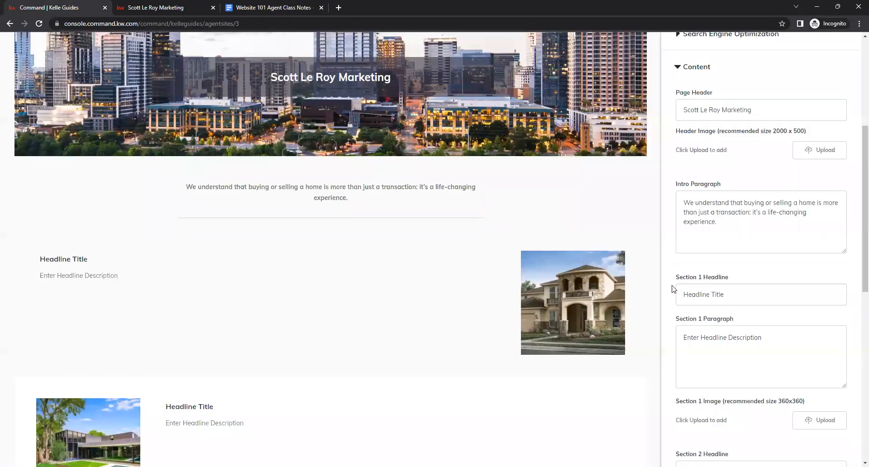
drag(734, 295, 731, 278)
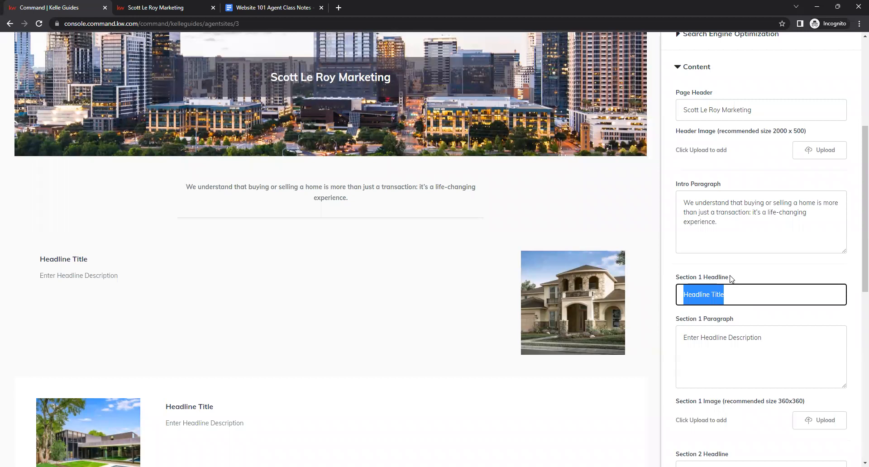
key(BackSpace)
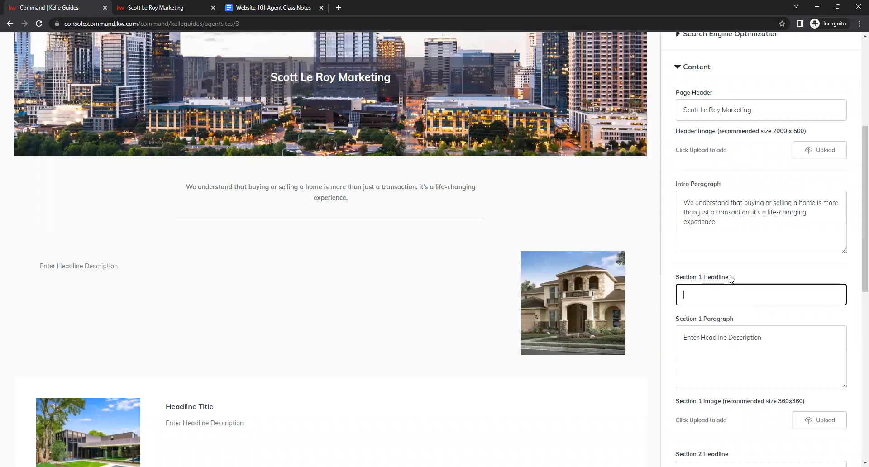
Copy the Section 1 Paragraph from the class notes and paste it into the Section 1 Paragraph field.
click(252, 4)
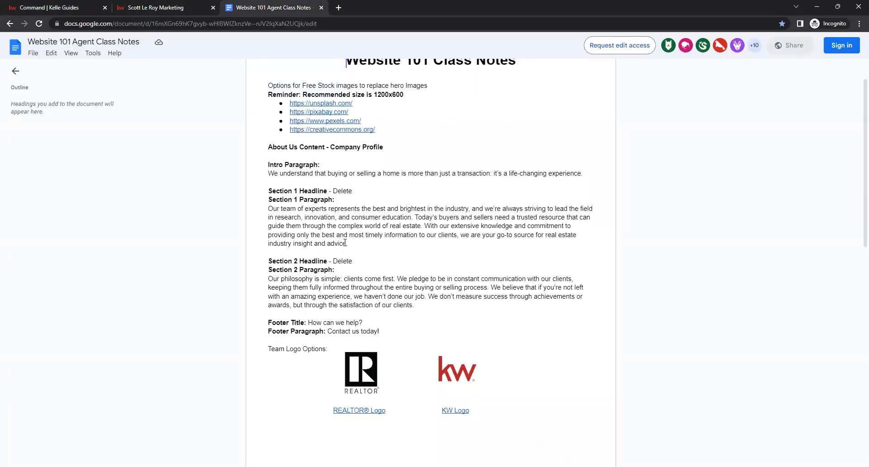
drag(348, 245, 267, 209)
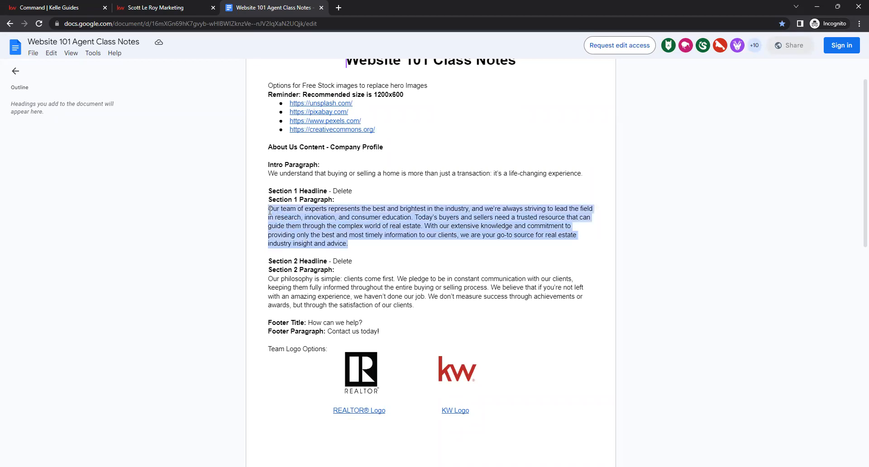
right_click(369, 209)
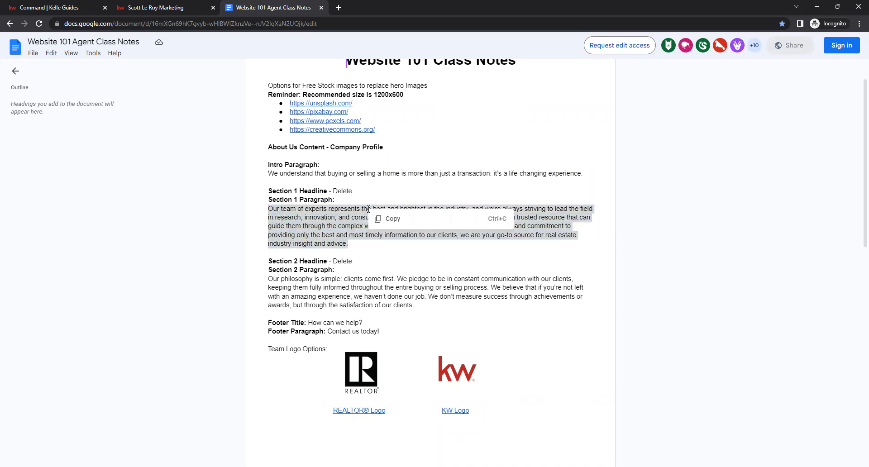
click(401, 221)
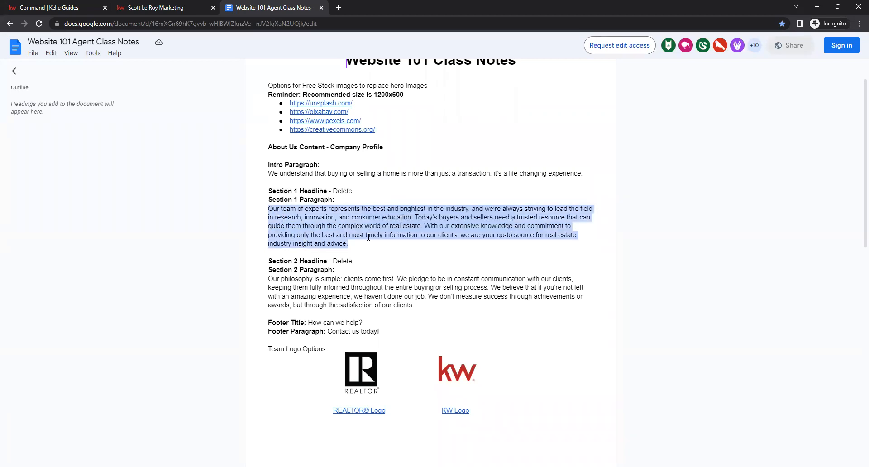
click(79, 7)
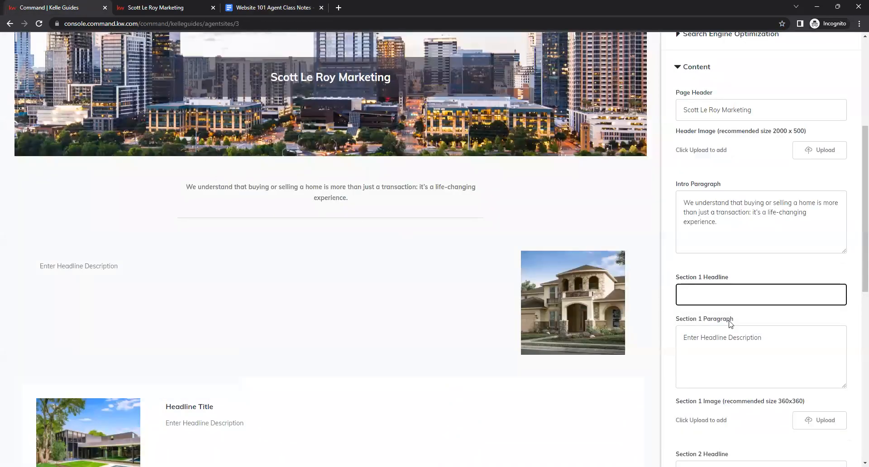
drag(784, 339, 652, 331)
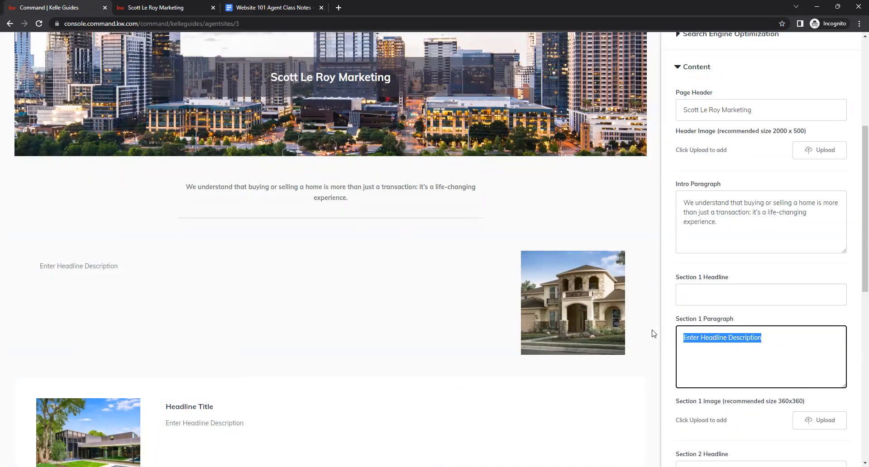
right_click(724, 343)
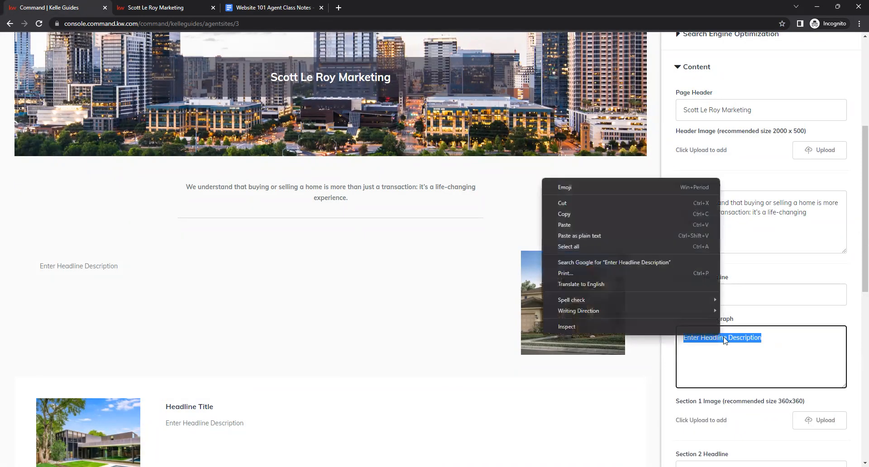
click(598, 225)
click(676, 307)
Copy the Section 2 Paragraph text from the class notes.
scroll(675, 303, down, 3)
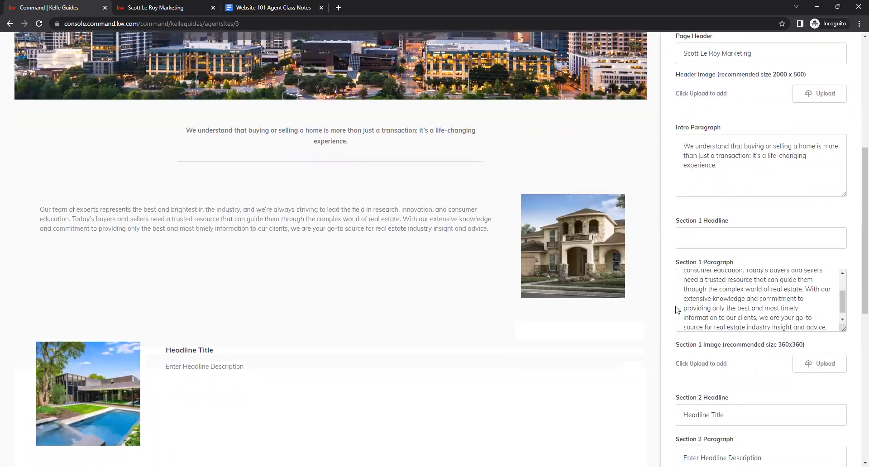
scroll(671, 297, down, 2)
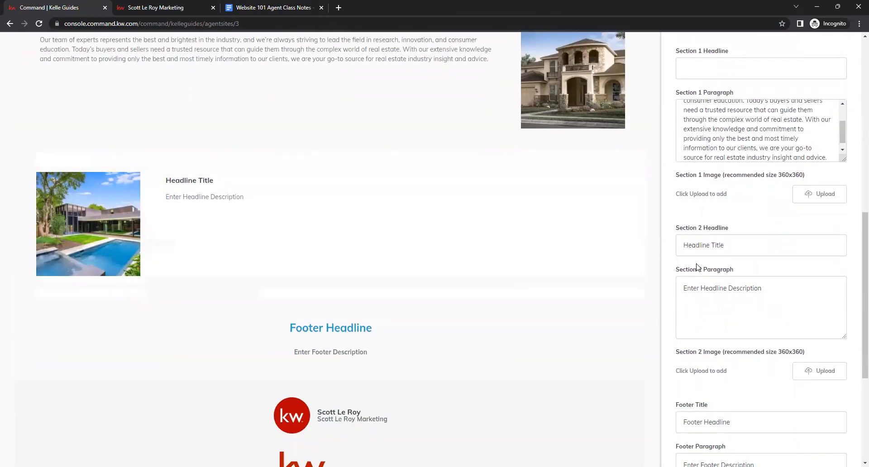
click(255, 8)
click(371, 260)
scroll(362, 226, down, 3)
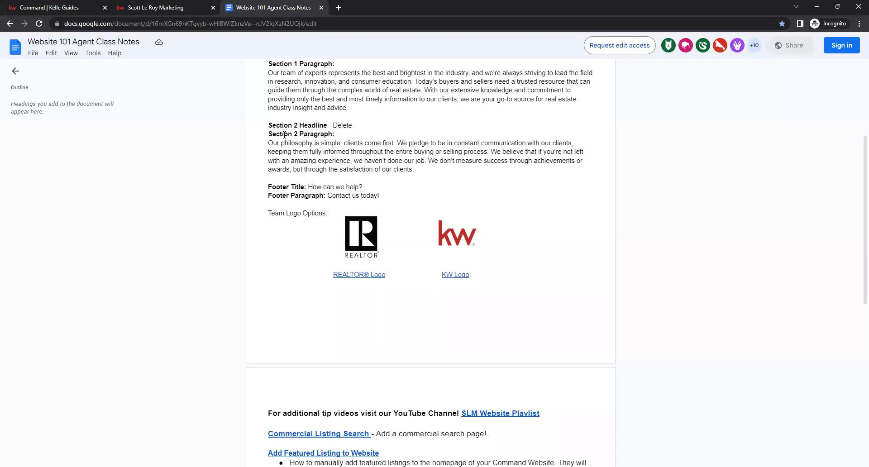
drag(412, 169, 267, 143)
right_click(321, 154)
click(345, 164)
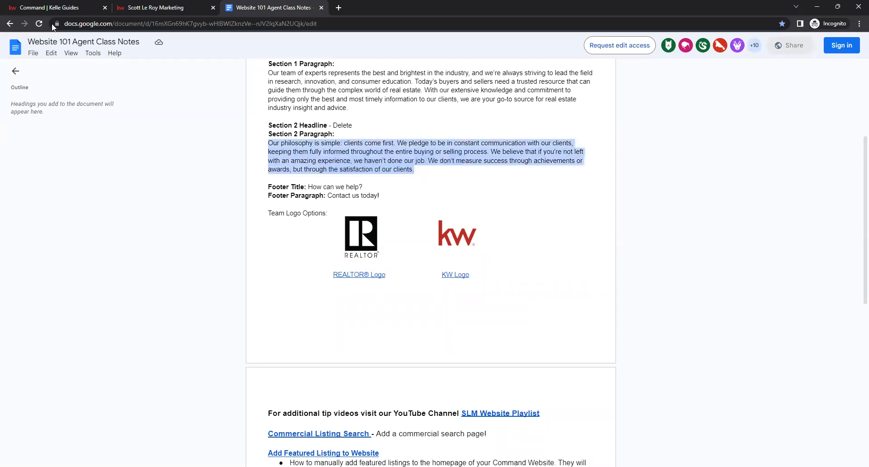
Clear the Section 2 Headline and paste the copied text into the Section 2 Paragraph field.
key(ctrl+1)
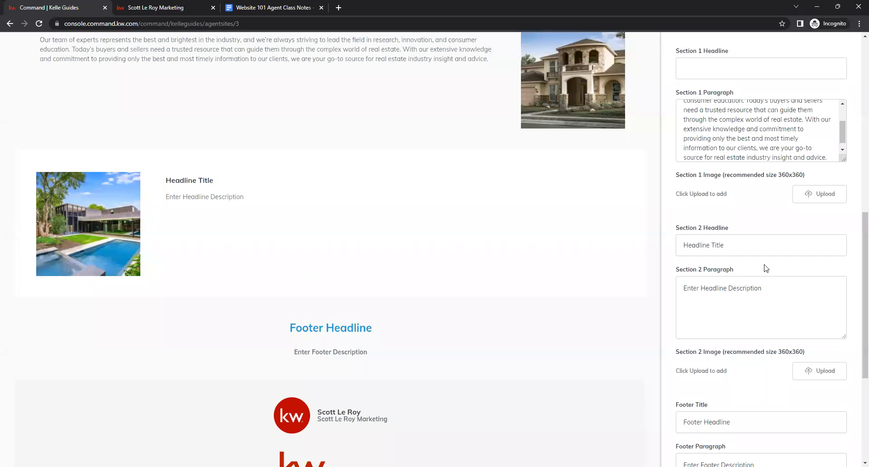
drag(729, 245, 646, 247)
key(BackSpace)
click(743, 285)
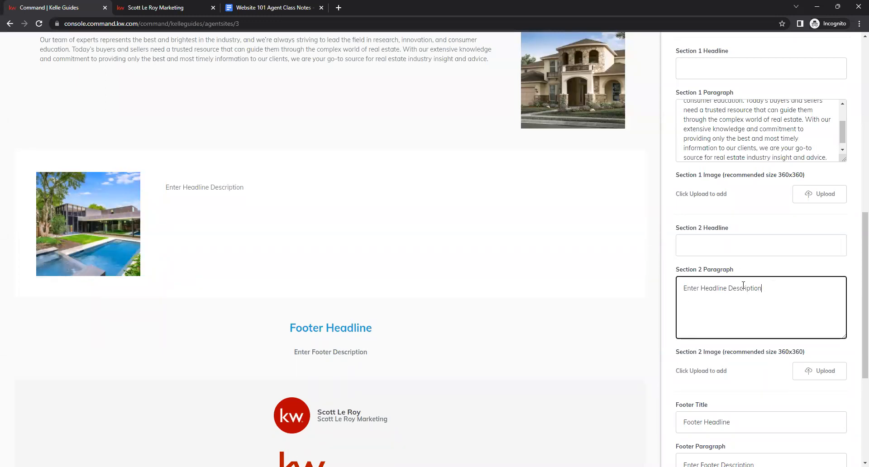
triple_click(744, 285)
right_click(708, 288)
click(670, 334)
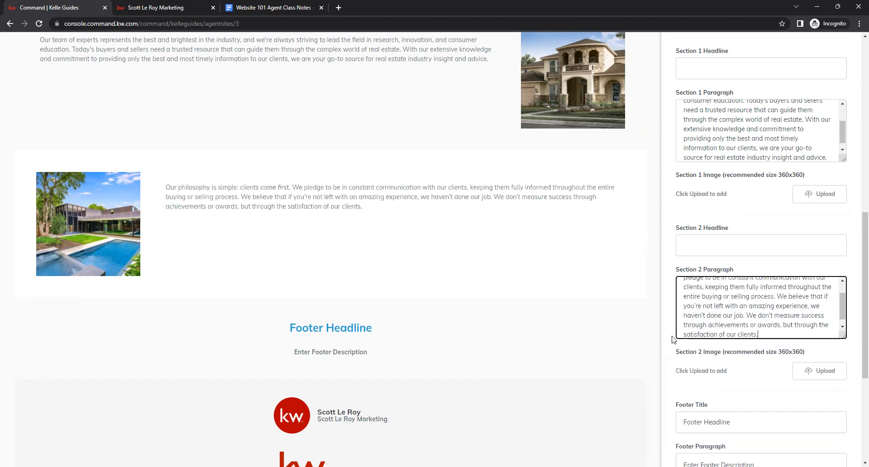
Copy the Footer Title "How can we help?" from the class notes and paste it into the Footer Title field.
click(755, 270)
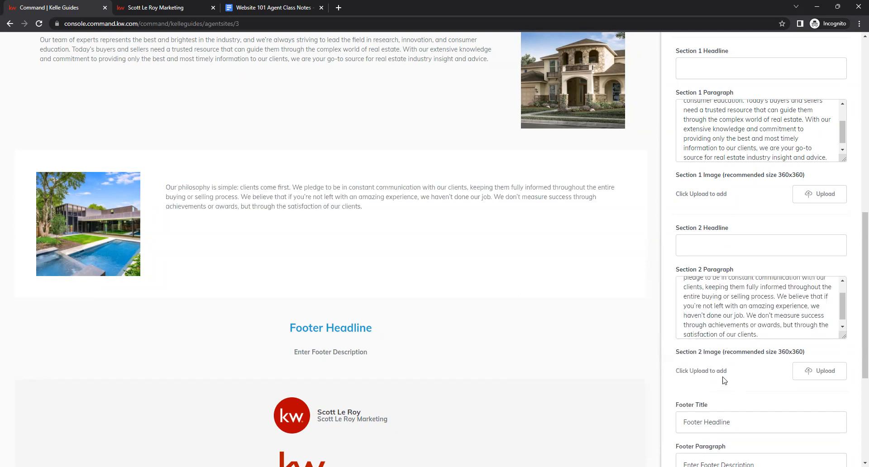
scroll(678, 279, down, 1)
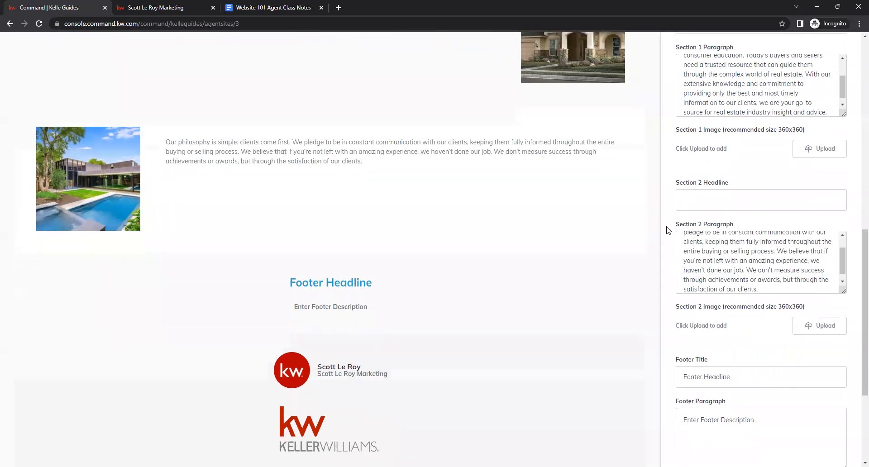
scroll(668, 230, down, 4)
click(758, 207)
click(712, 235)
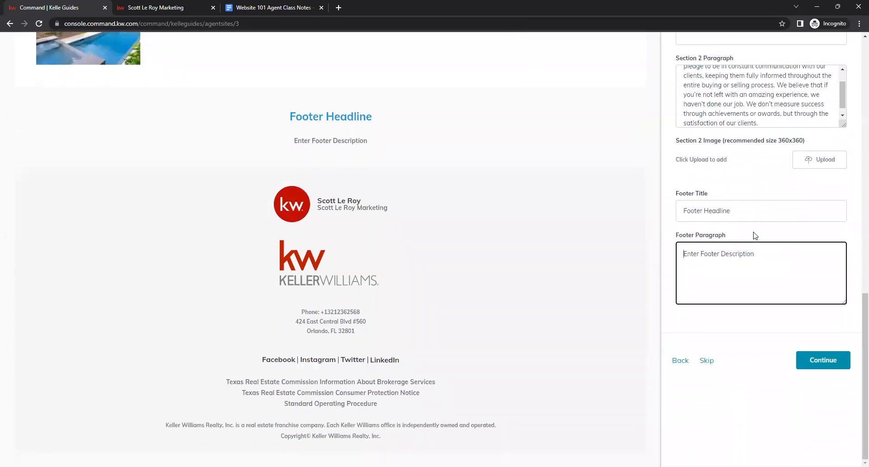
click(719, 212)
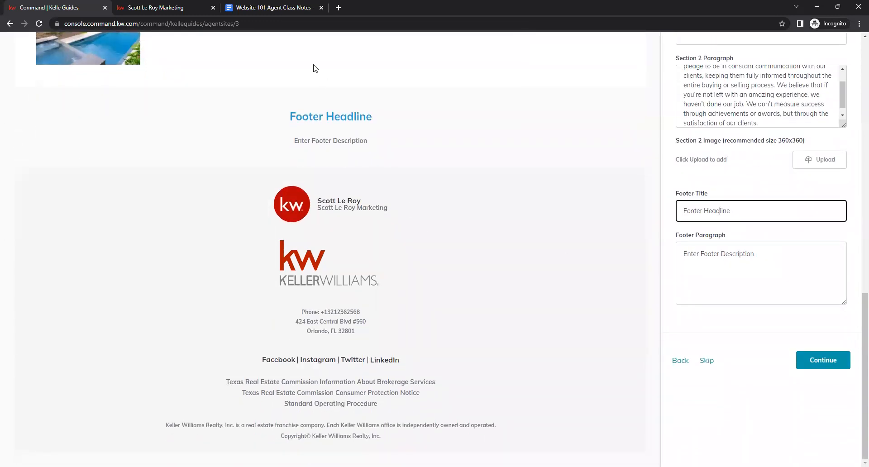
click(280, 4)
click(407, 185)
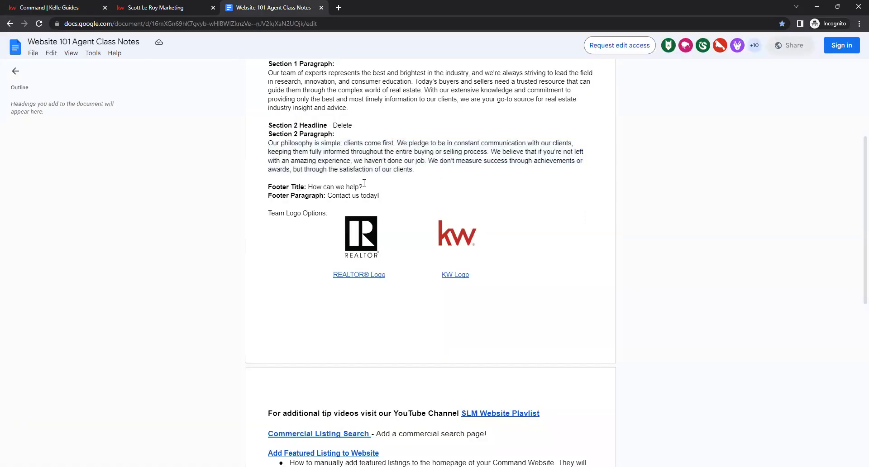
drag(362, 186, 308, 186)
key(ctrl+c)
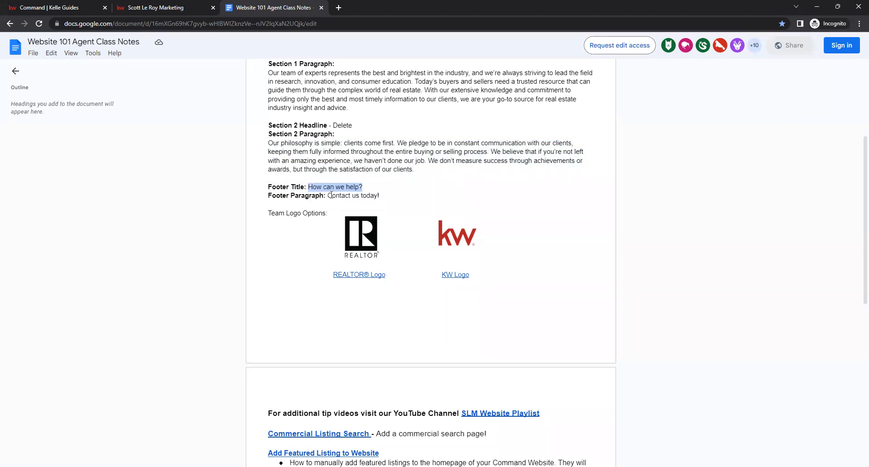
click(67, 9)
triple_click(715, 211)
right_click(715, 212)
click(649, 259)
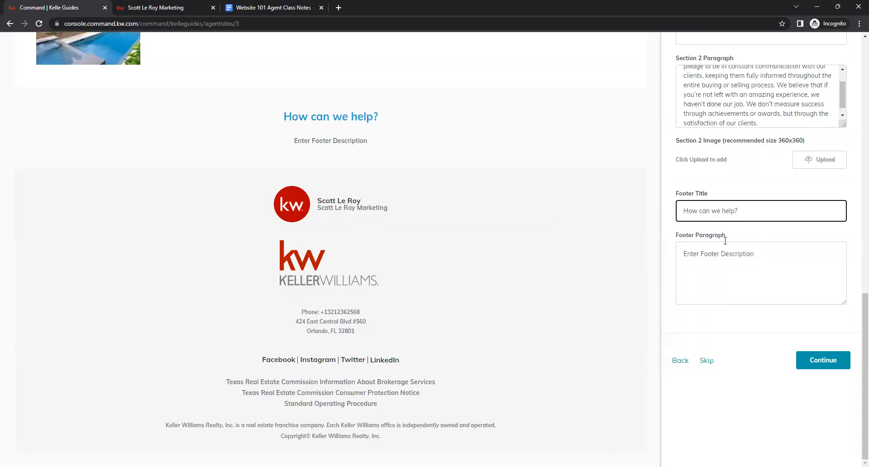
Copy the Footer Paragraph "Contact us today!" from the class notes and paste it into the Footer Paragraph field.
click(272, 7)
drag(380, 196, 327, 197)
right_click(327, 196)
click(346, 204)
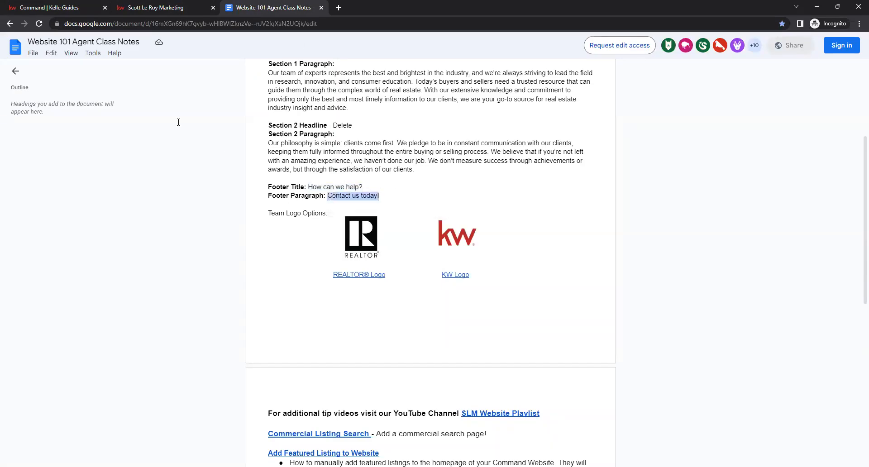
click(69, 11)
key(Tab)
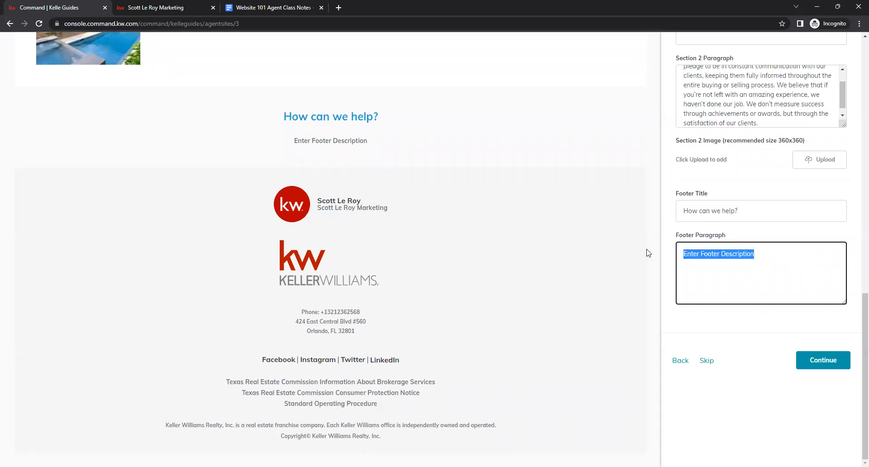
right_click(707, 250)
click(628, 297)
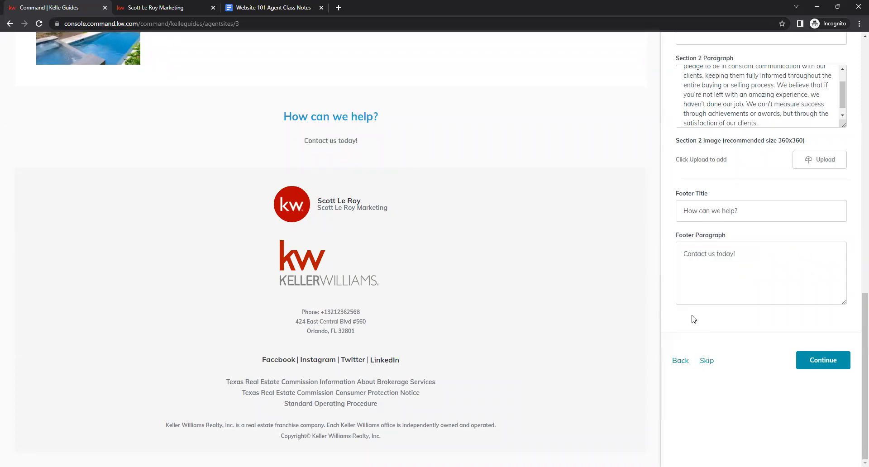
Open the About Us page's Search Engine Optimization settings and enter the SEO description "About Scott Le Roy Marketing".
scroll(690, 333, up, 7)
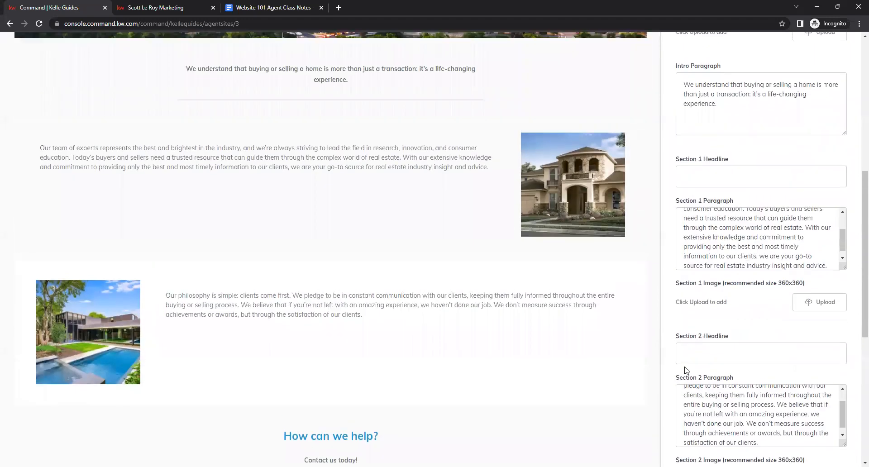
scroll(687, 370, up, 7)
scroll(691, 353, down, 5)
scroll(691, 353, down, 5)
scroll(688, 358, up, 10)
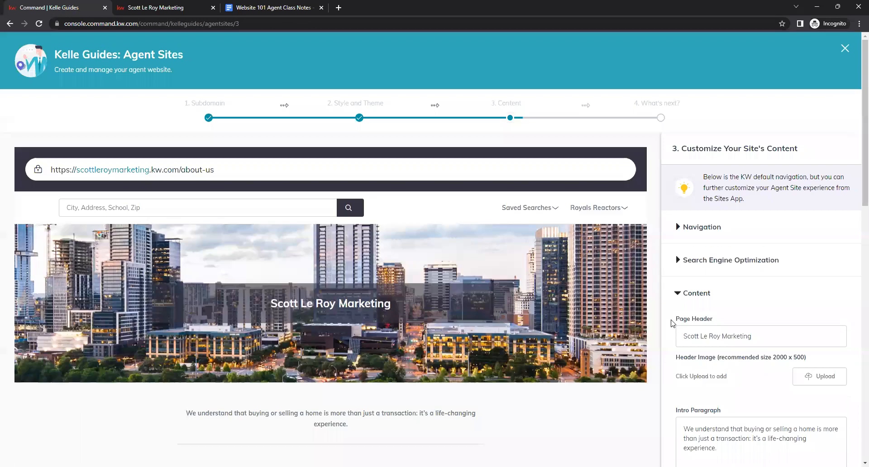
click(679, 262)
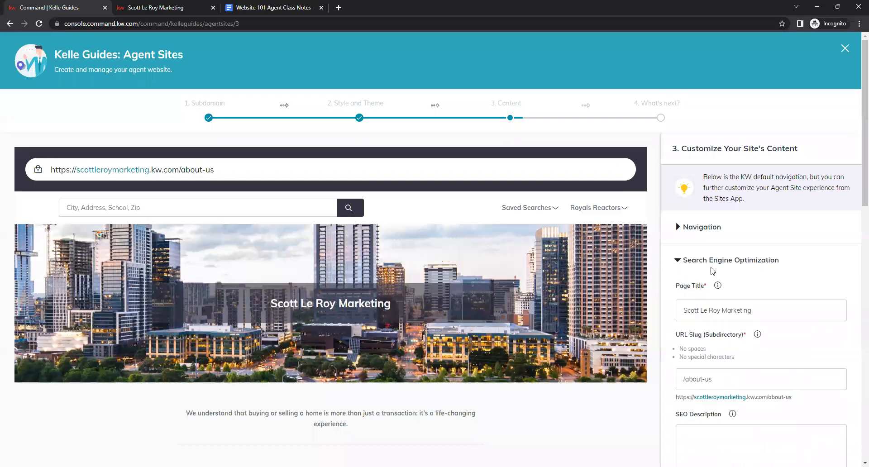
scroll(797, 258, down, 1)
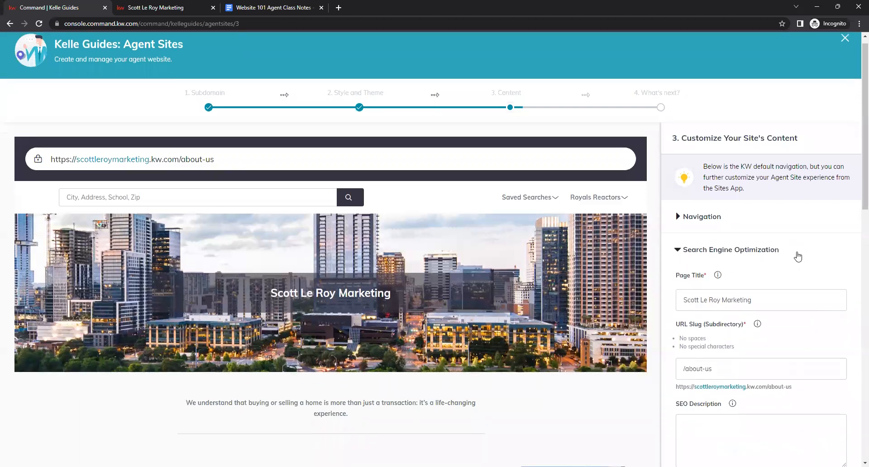
scroll(797, 257, down, 4)
scroll(820, 200, up, 2)
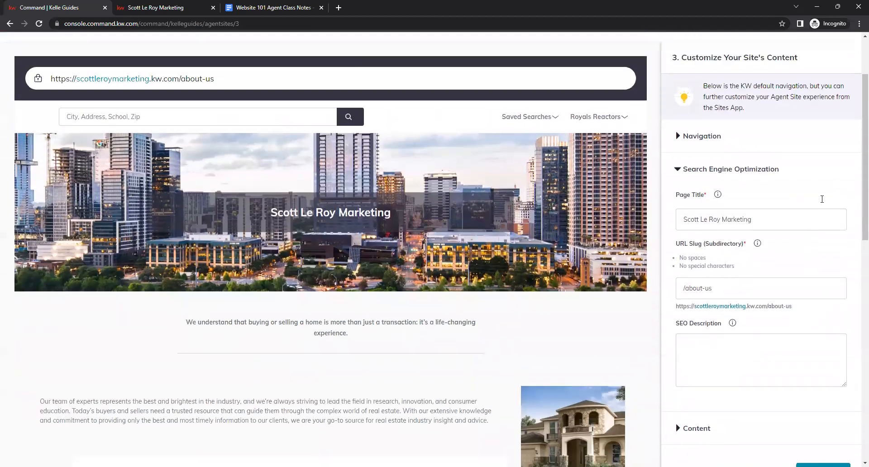
scroll(803, 249, down, 2)
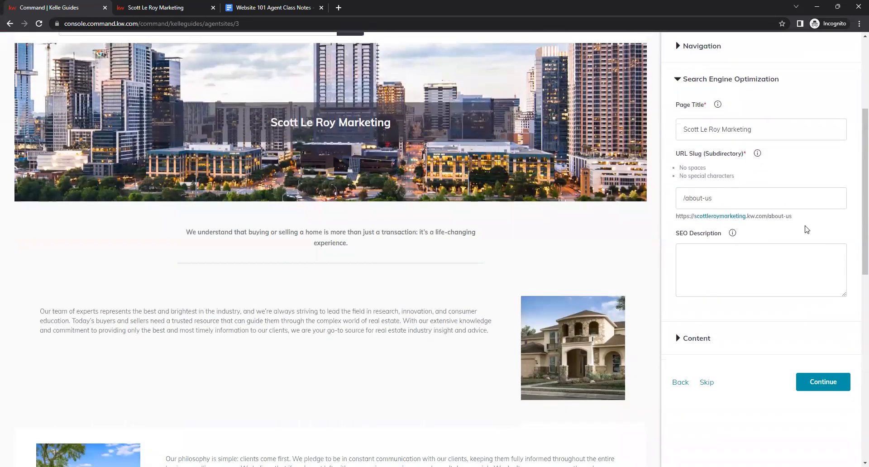
drag(690, 199, 727, 200)
click(730, 199)
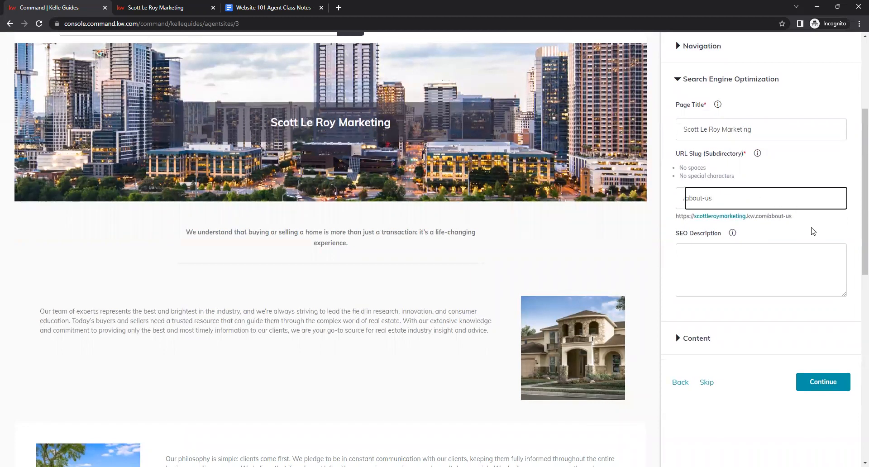
scroll(801, 214, down, 1)
click(725, 211)
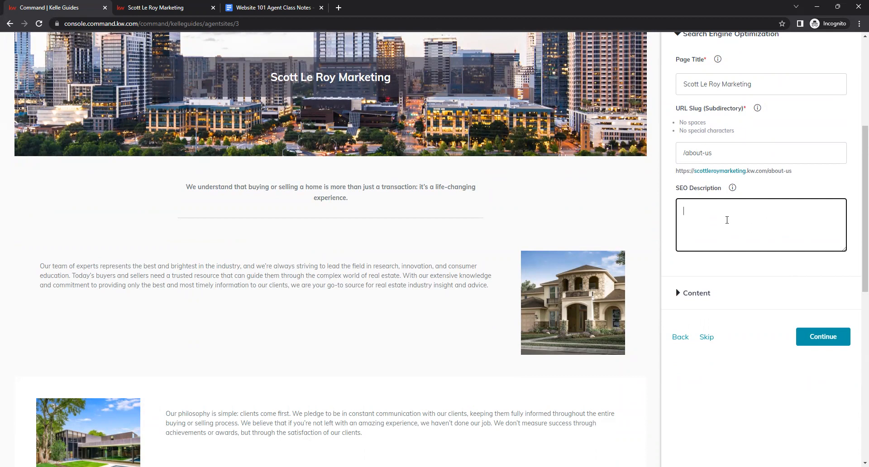
text(About Scott Le Roy Marketing)
click(747, 268)
Continue from the About Us page to the next page of the content step.
scroll(743, 268, up, 1)
scroll(742, 269, up, 5)
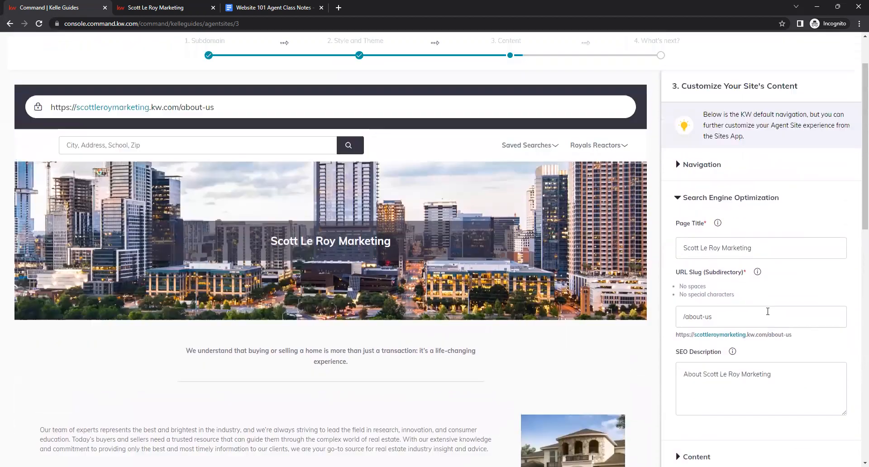
scroll(776, 304, down, 4)
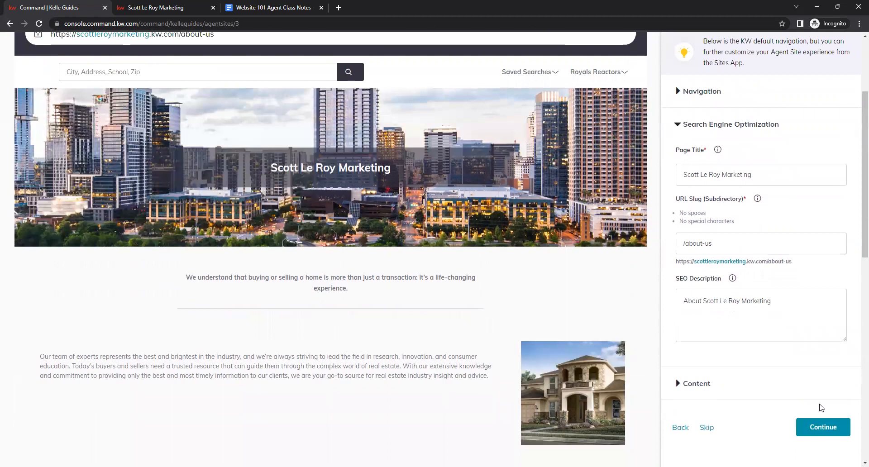
click(819, 431)
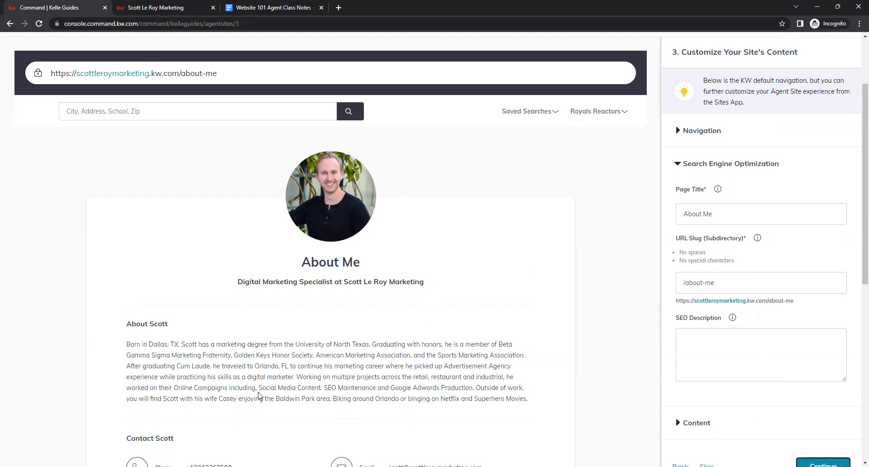
Enter the SEO description "About Scott Le Roy Marketing" for the About Me page.
scroll(596, 294, down, 2)
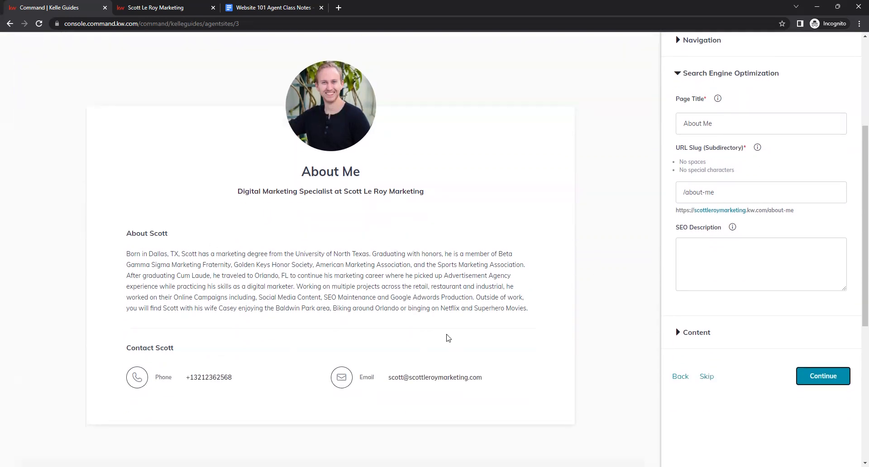
click(199, 5)
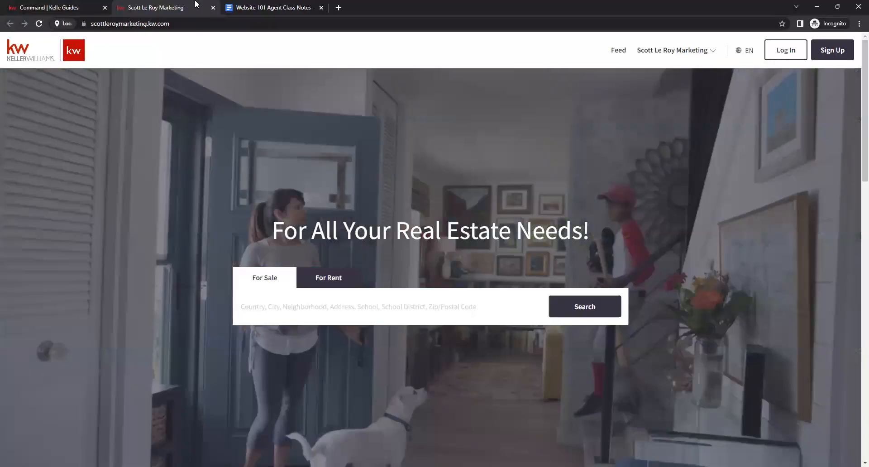
click(68, 6)
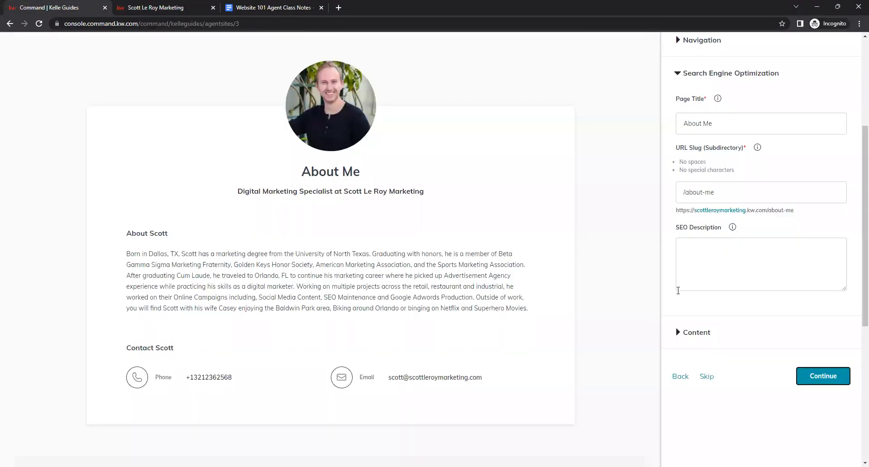
scroll(659, 299, up, 2)
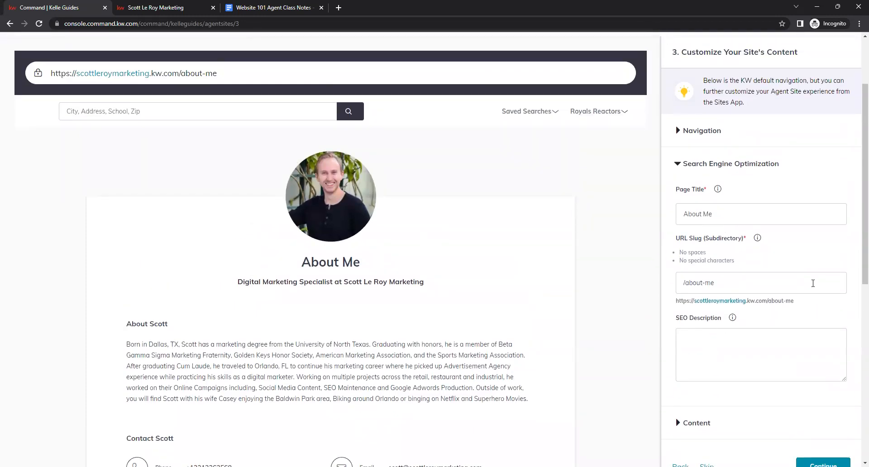
click(744, 285)
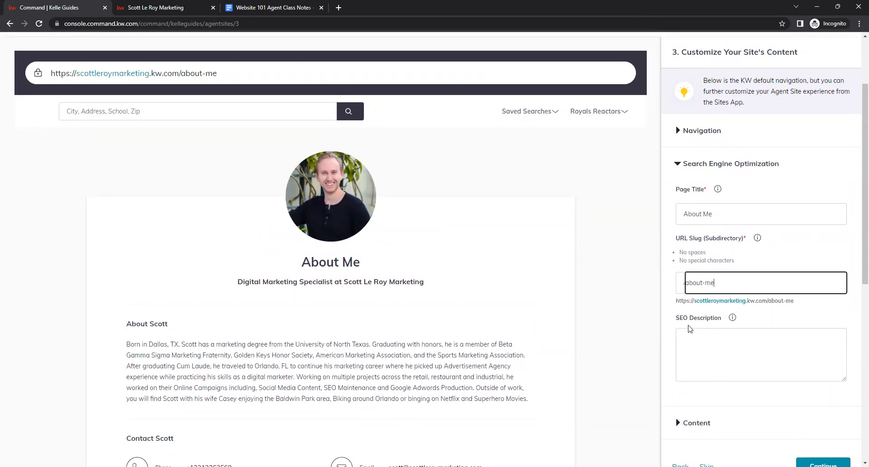
click(687, 300)
click(763, 338)
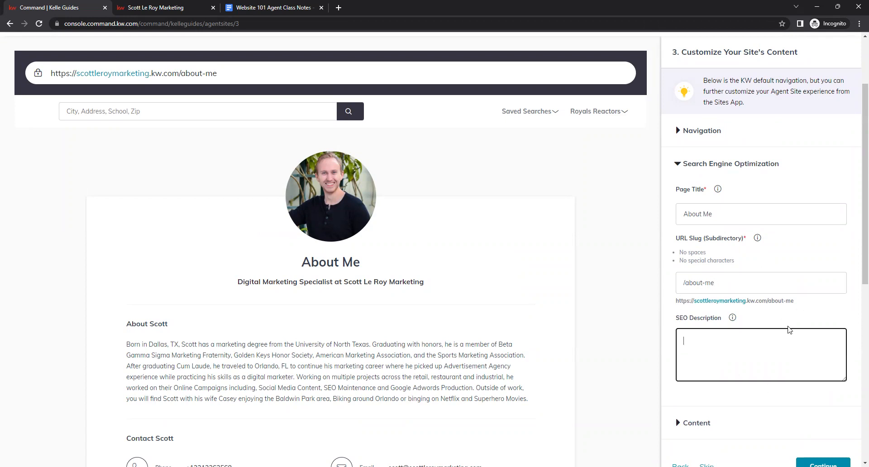
text(About Scott Le Roy Marketing)
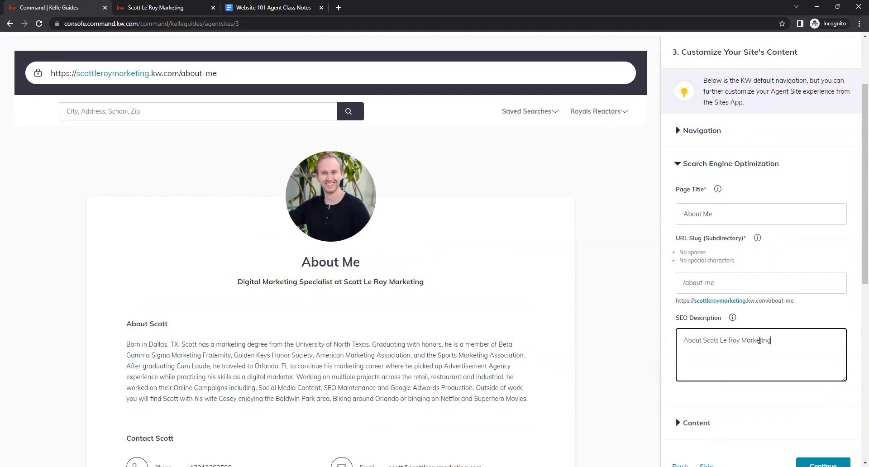
click(752, 389)
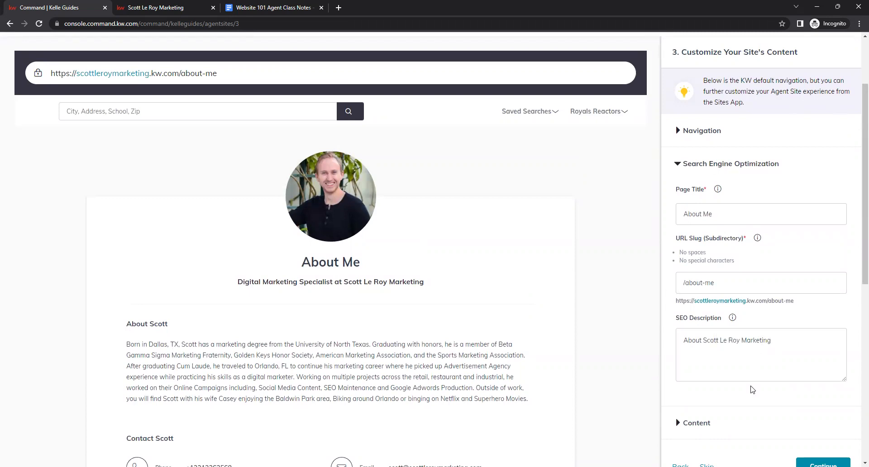
Open the About Me page's Content section and review the Your Title field against the preview.
click(684, 424)
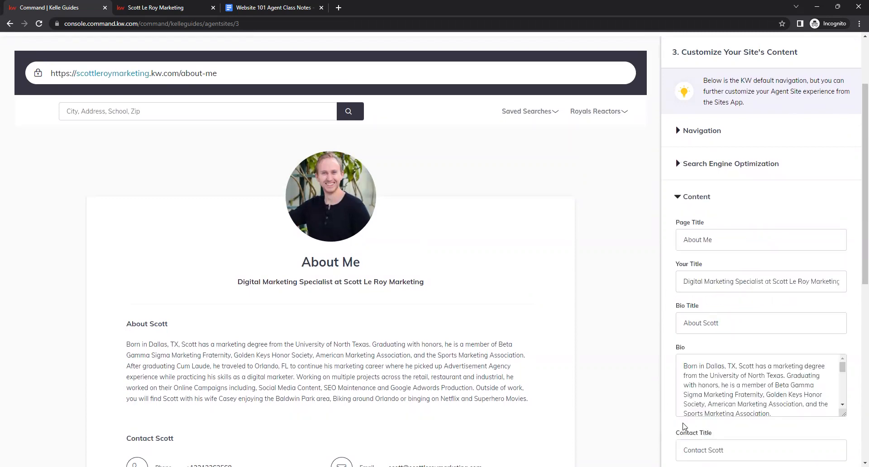
scroll(803, 174, down, 1)
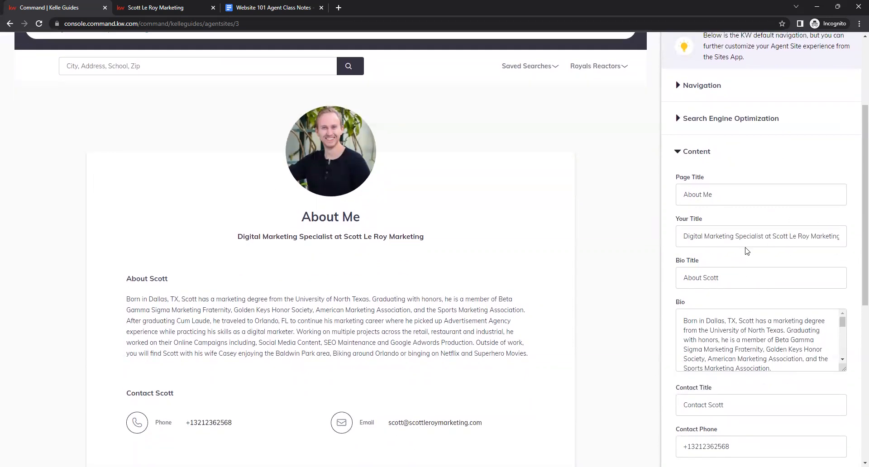
drag(680, 236, 857, 250)
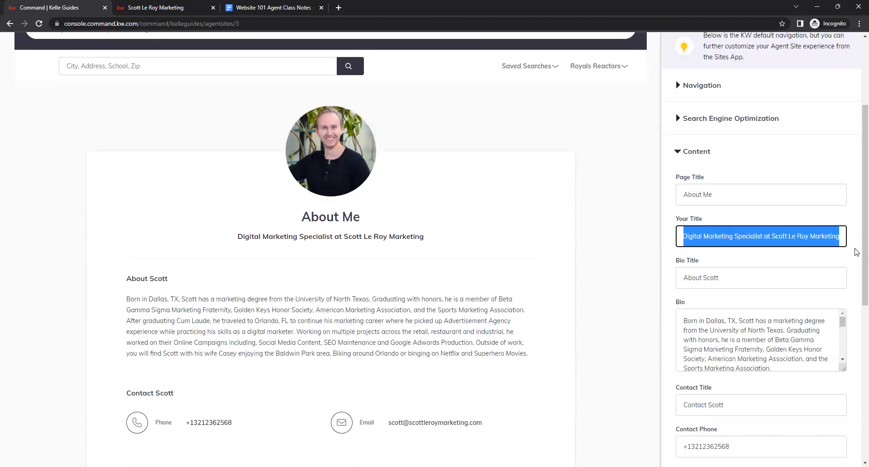
click(737, 242)
click(732, 252)
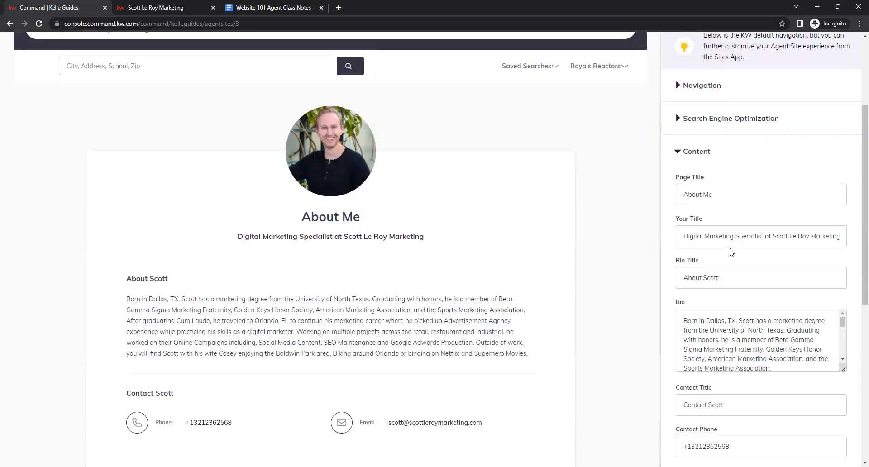
click(710, 245)
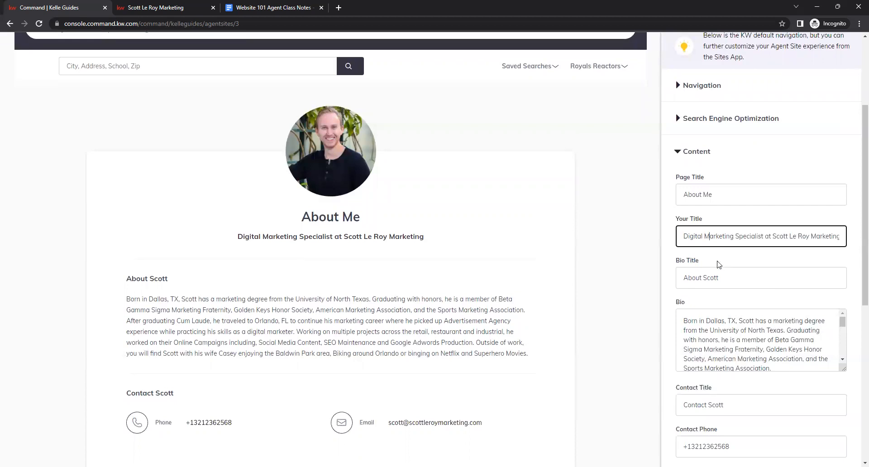
click(691, 221)
drag(237, 235, 217, 246)
click(401, 237)
click(269, 231)
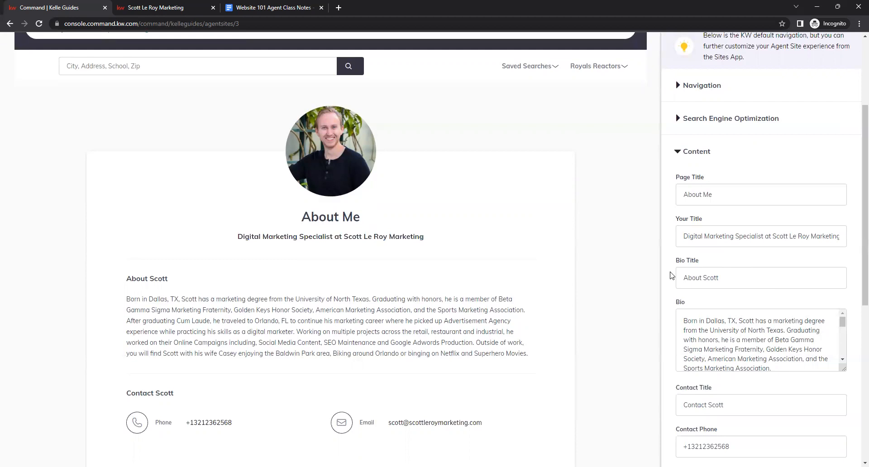
Review the About Me page's title, bio and contact fields against the live preview.
click(697, 233)
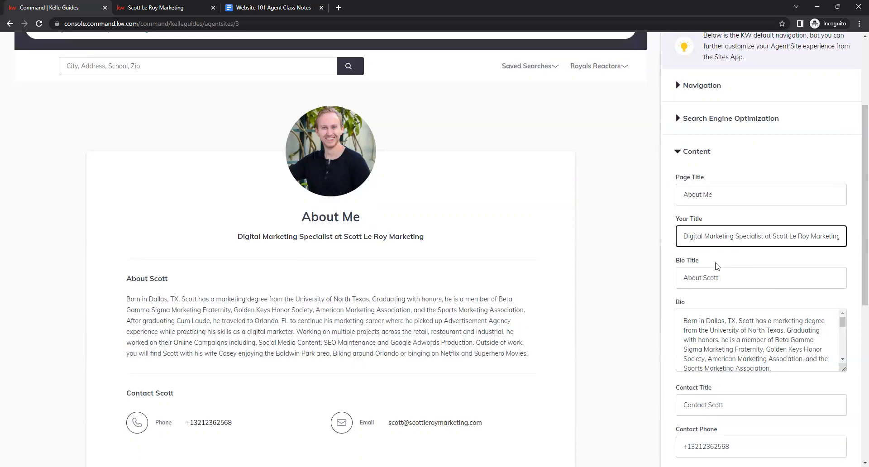
click(730, 259)
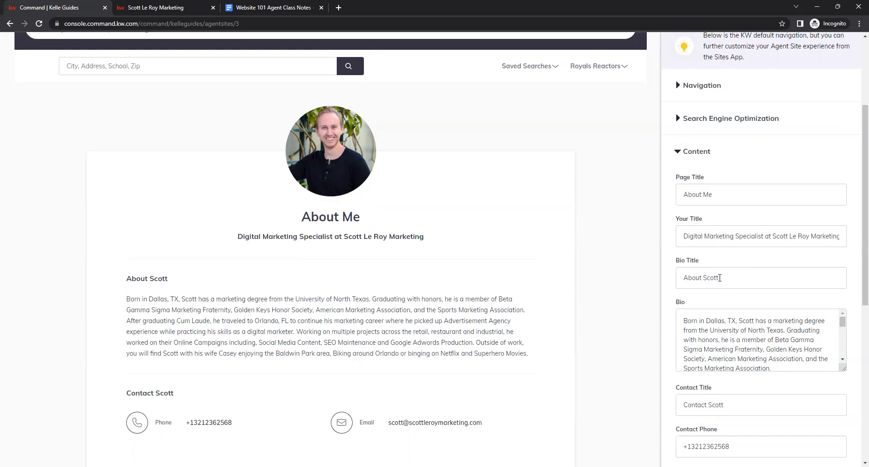
click(685, 287)
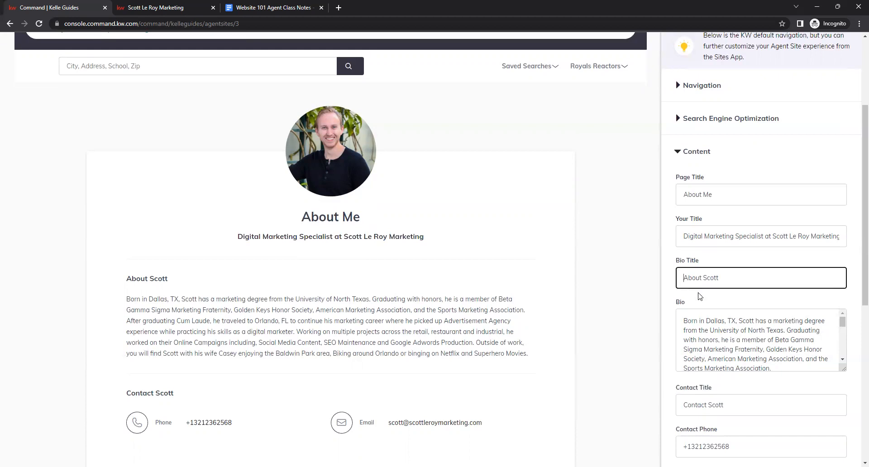
scroll(736, 299, down, 1)
mouse_move(843, 323)
mouse_down()
mouse_move(845, 424)
mouse_move(842, 308)
mouse_up()
scroll(781, 320, down, 1)
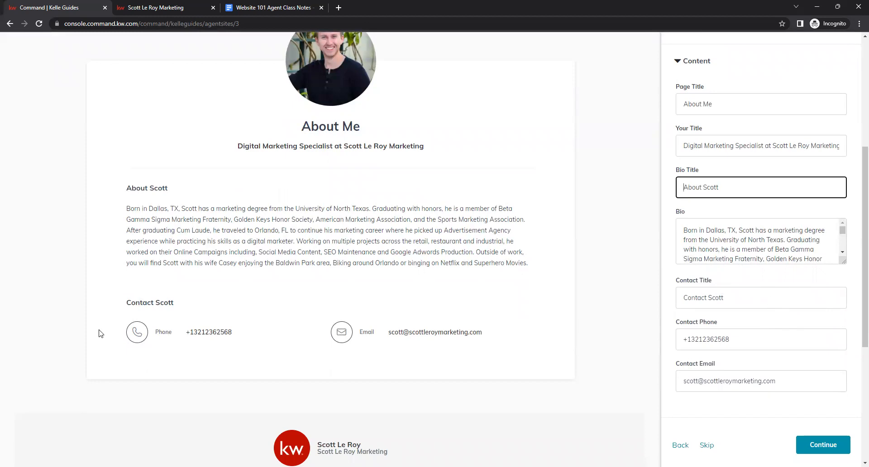
drag(121, 312, 571, 299)
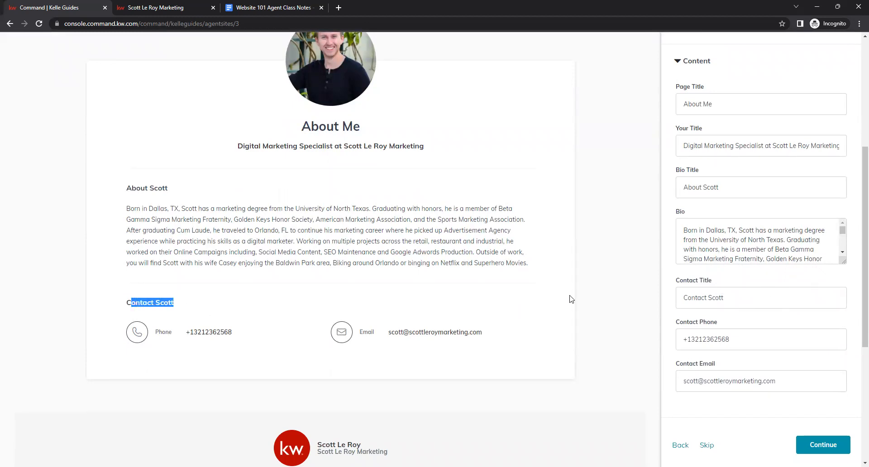
click(695, 277)
scroll(811, 268, up, 5)
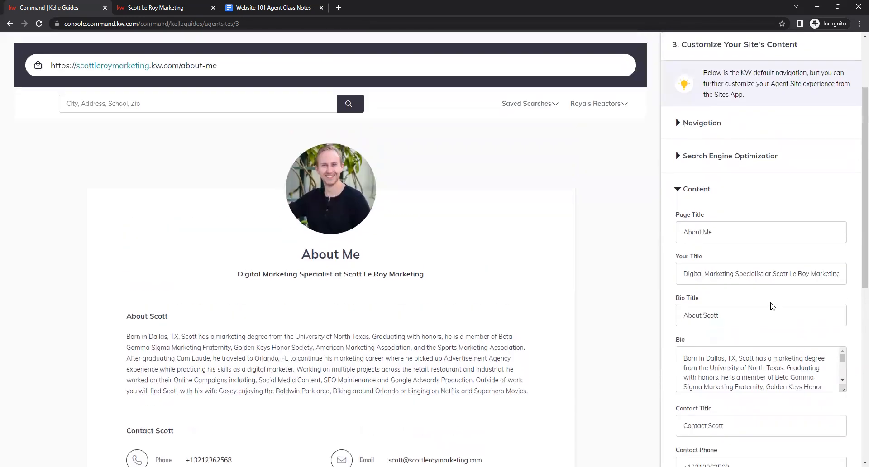
scroll(759, 272, down, 5)
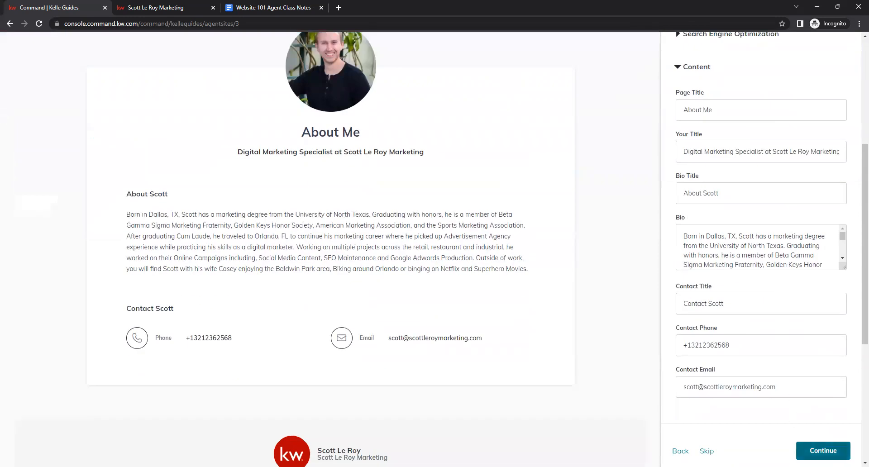
Continue to the Contact page and change its SEO page title to "Contact Me".
click(823, 450)
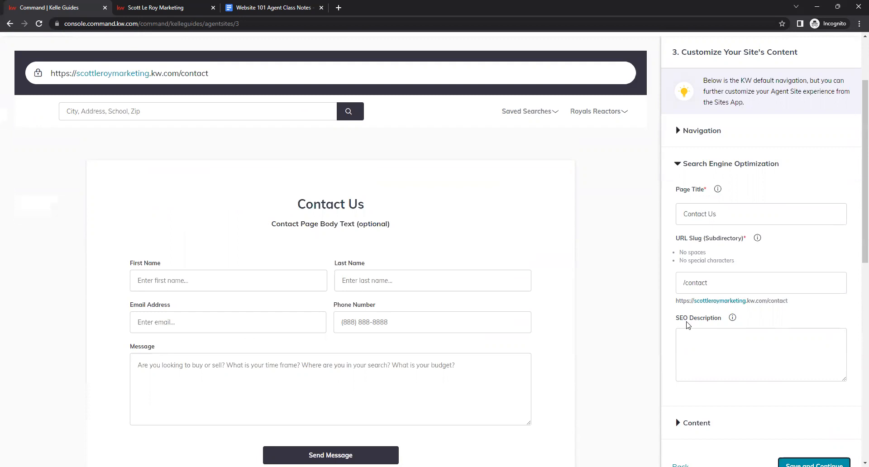
click(734, 217)
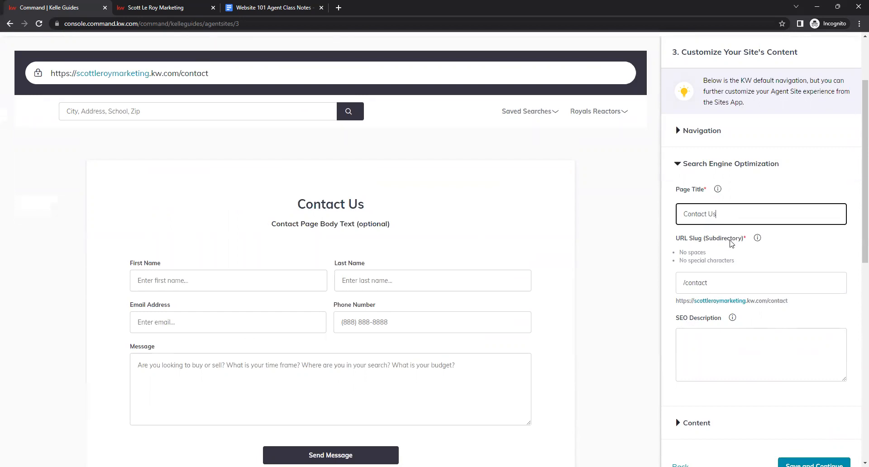
click(725, 287)
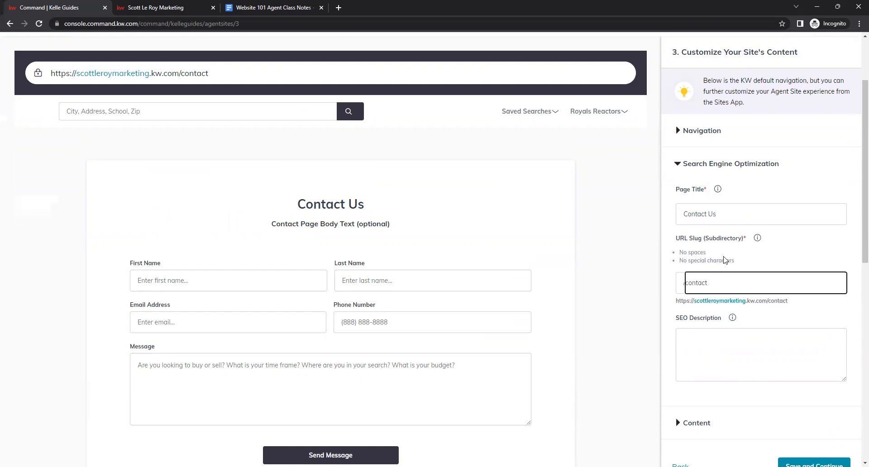
click(723, 216)
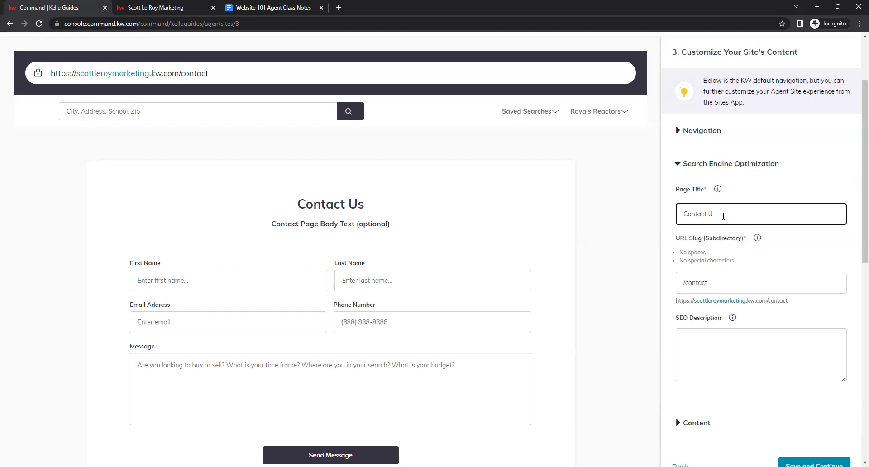
text(Me)
click(815, 246)
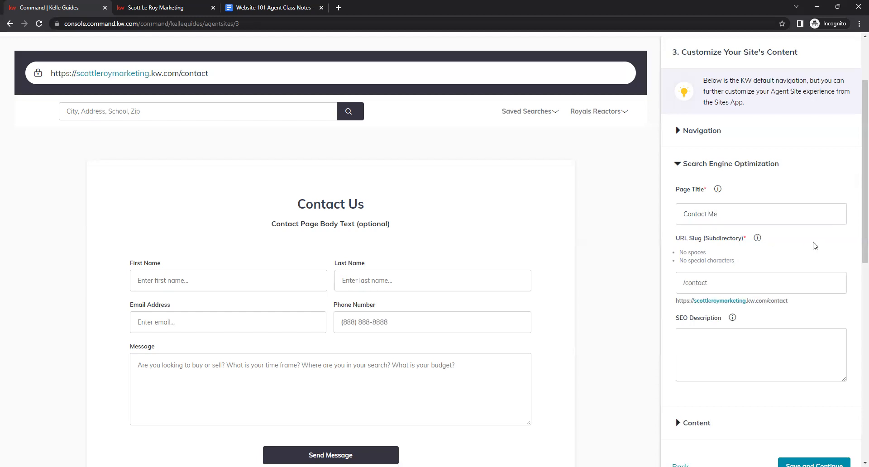
Enter the SEO description "Contact Scott Le Roy Marketing" for the Contact page.
scroll(816, 246, down, 1)
click(782, 297)
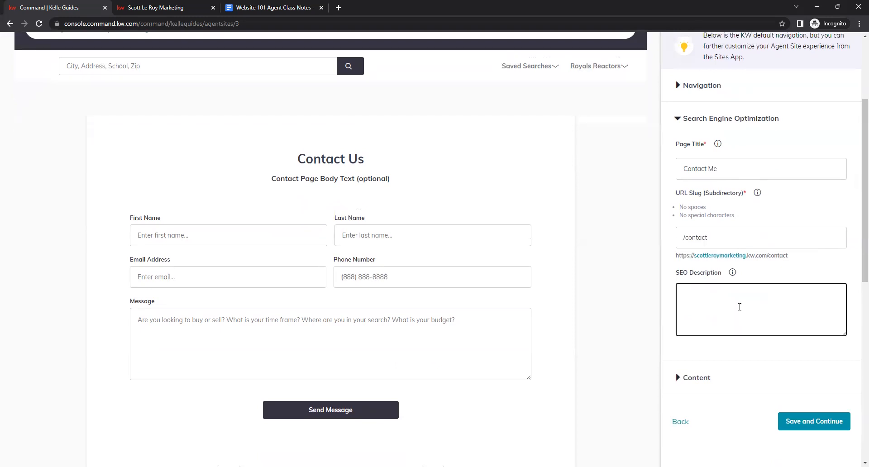
text(Contact Scott Ler)
key(BackSpace)
key(BackSpace)
text(Roy Marketing)
click(737, 342)
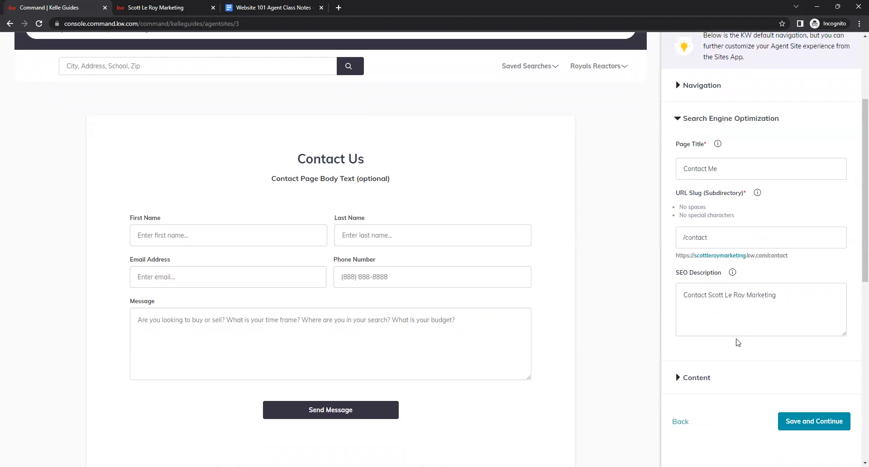
Open the Contact page's Content section and change the Page Header to "Contact Me".
click(709, 381)
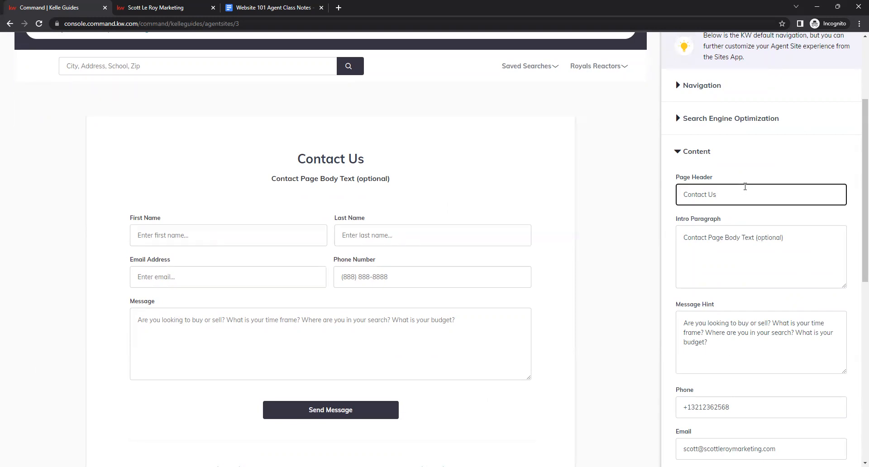
key(BackSpace)
key(BackSpace)
text(m)
key(BackSpace)
text(Me)
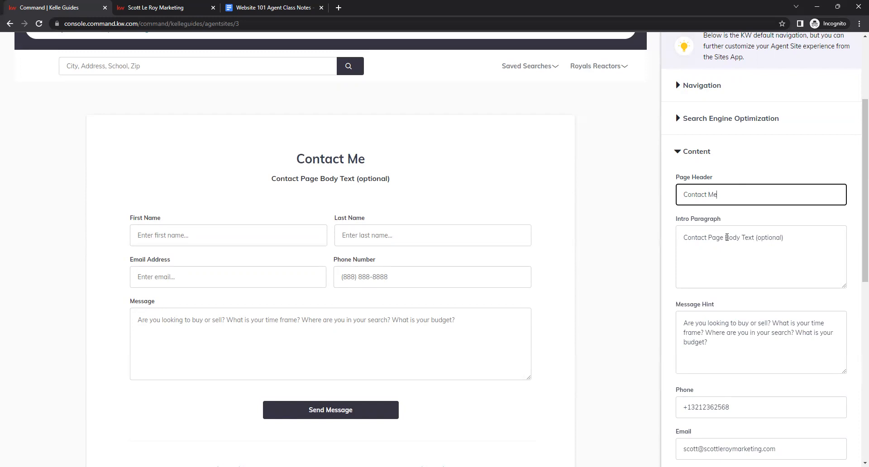
Replace the Contact page's intro paragraph with "Reach out for your Real Estate needs!".
triple_click(726, 237)
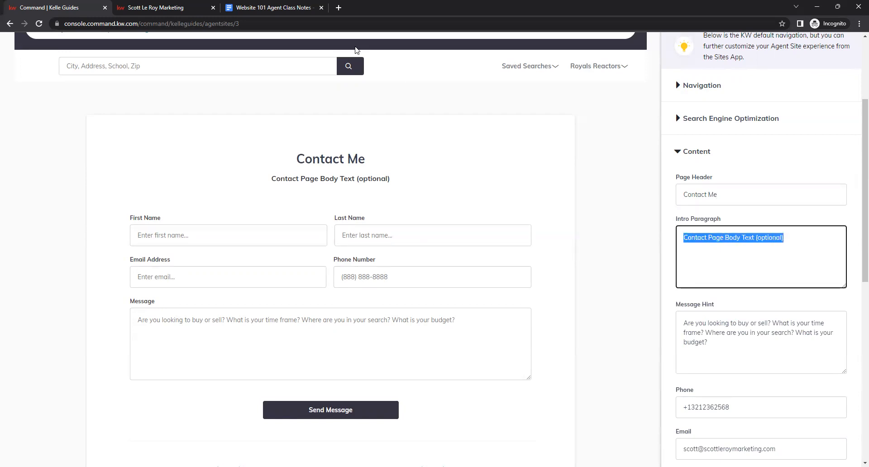
key(BackSpace)
click(274, 8)
click(718, 255)
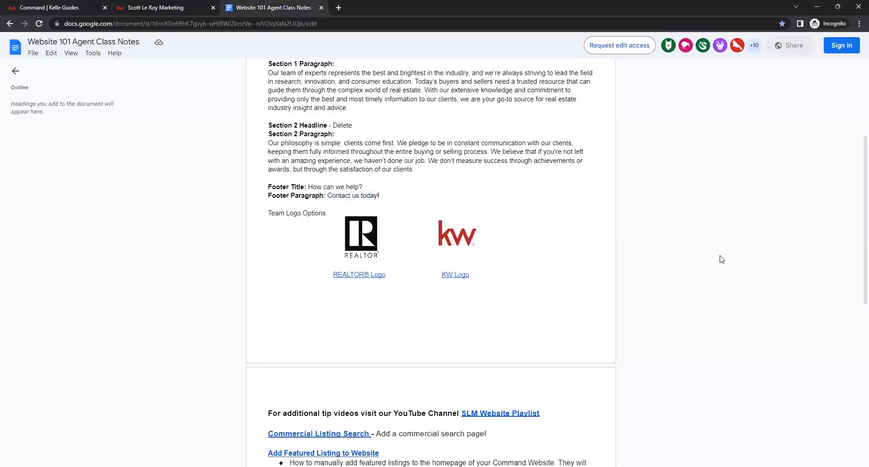
scroll(686, 286, up, 4)
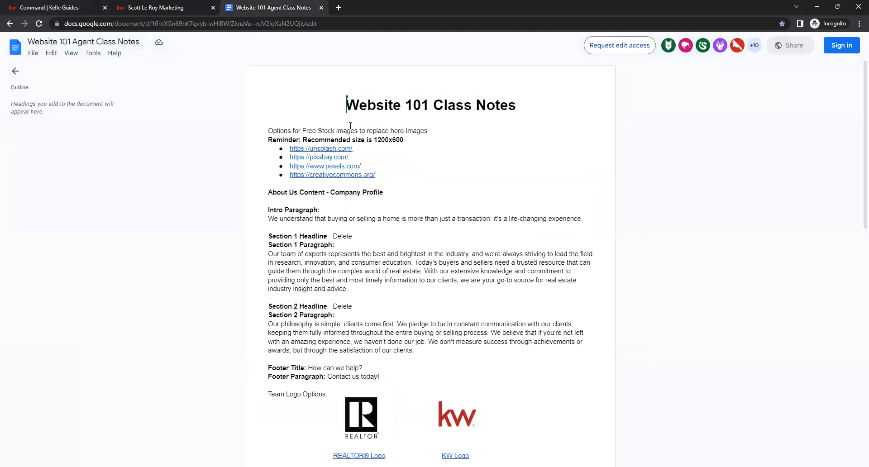
click(86, 6)
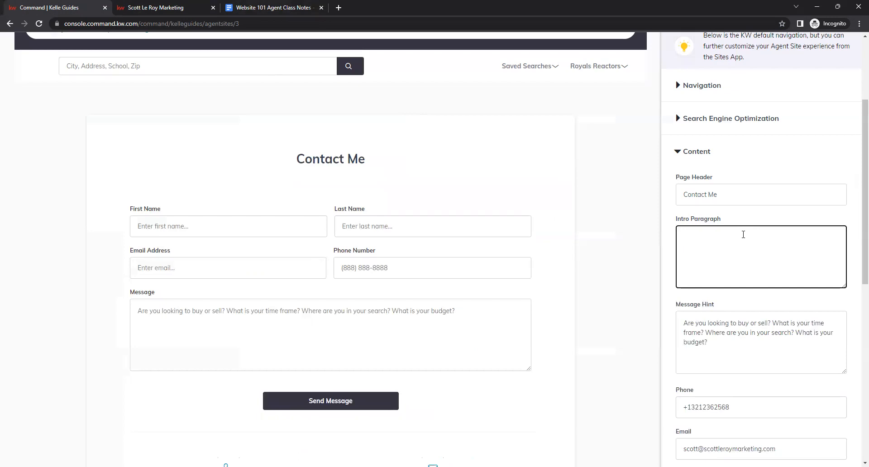
text(Reach pout)
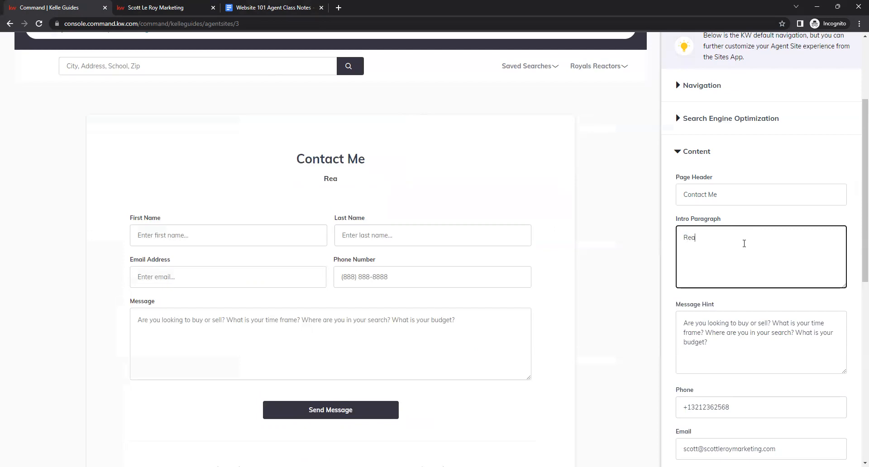
key(BackSpace)
key(BackSpace)
key(BackSpace)
key(BackSpace)
text(out fr)
key(BackSpace)
text(or your Real Estate needs!)
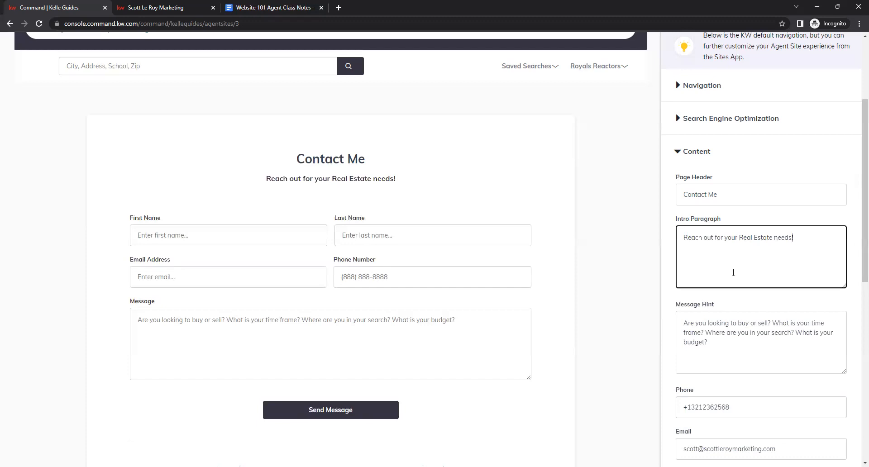
click(730, 295)
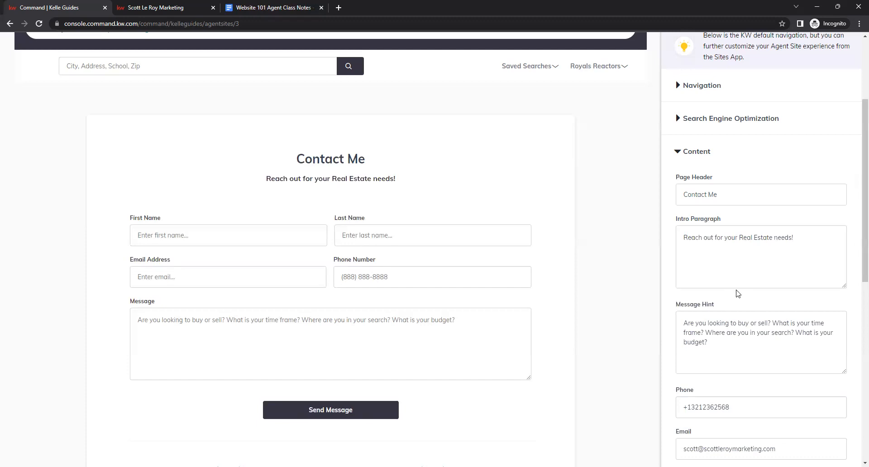
Review the Contact page's Message Hint, Phone and Email fields against the preview.
scroll(738, 292, down, 1)
click(711, 290)
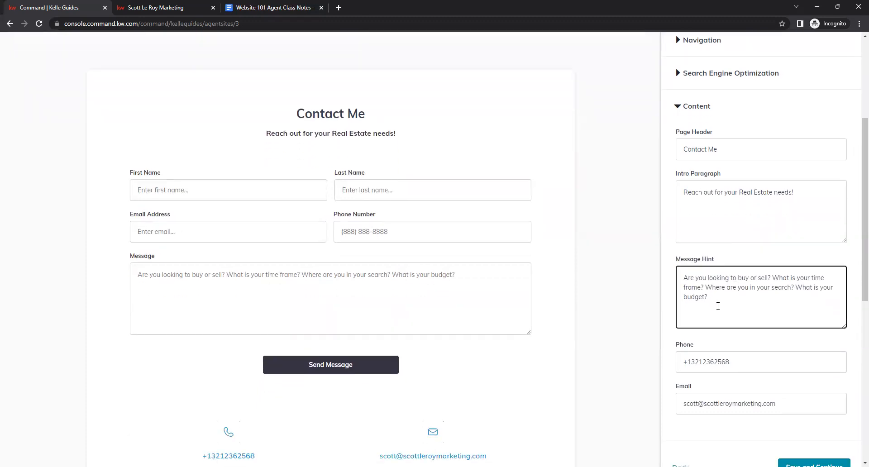
drag(718, 306, 678, 273)
click(696, 299)
click(242, 274)
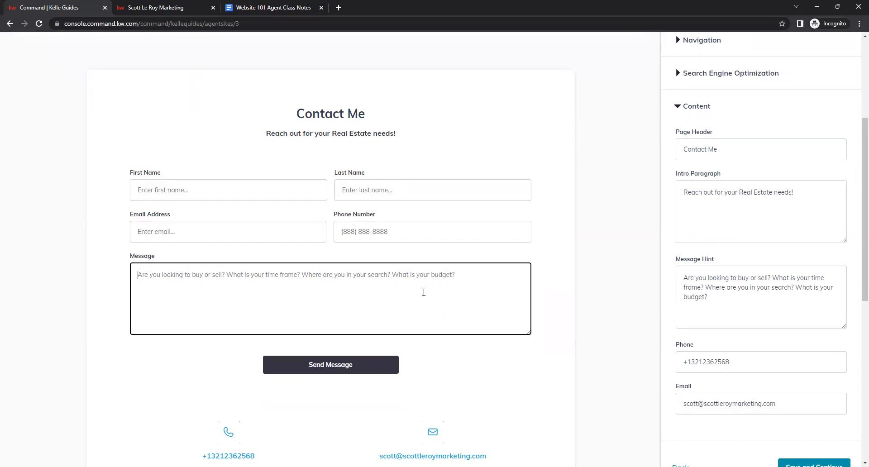
click(747, 311)
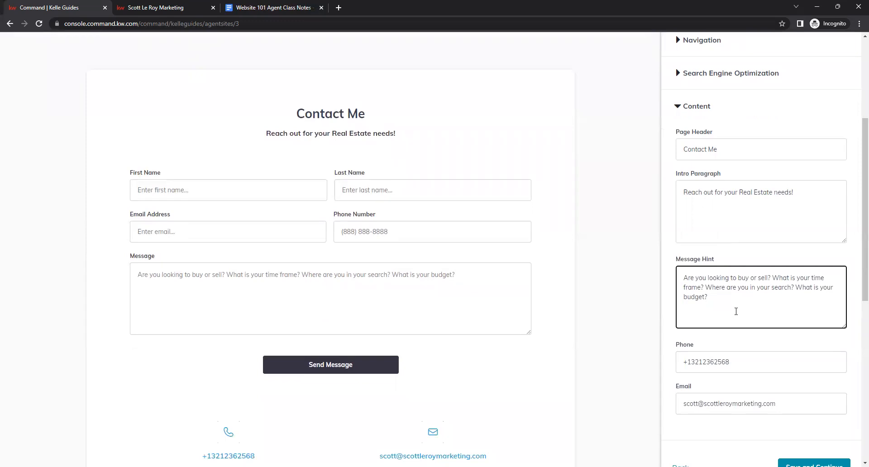
scroll(589, 344, down, 2)
click(690, 269)
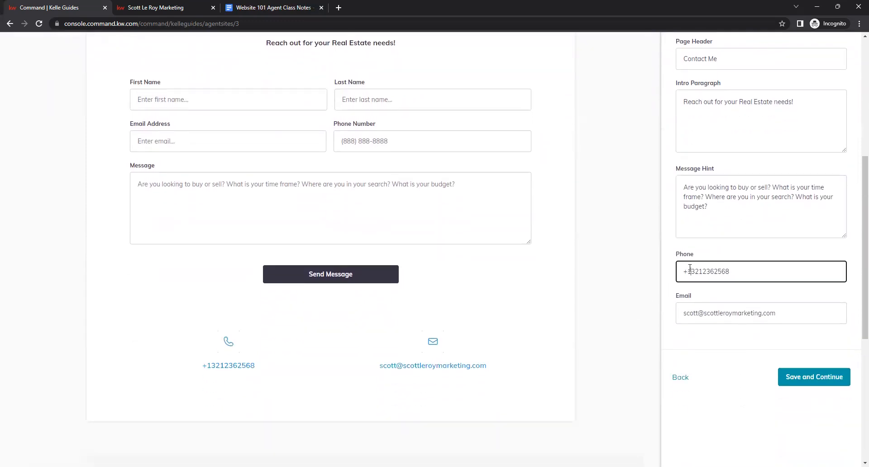
click(724, 306)
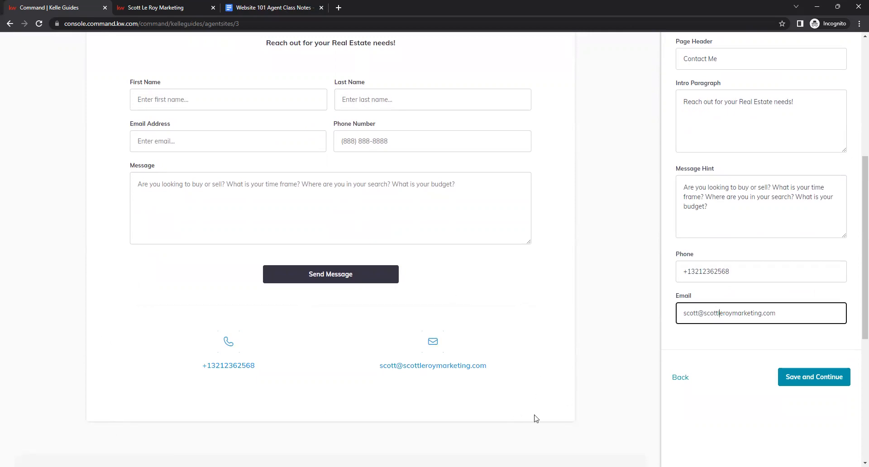
Save the Contact page to finish the content step and close the Agent Sites guide.
click(808, 379)
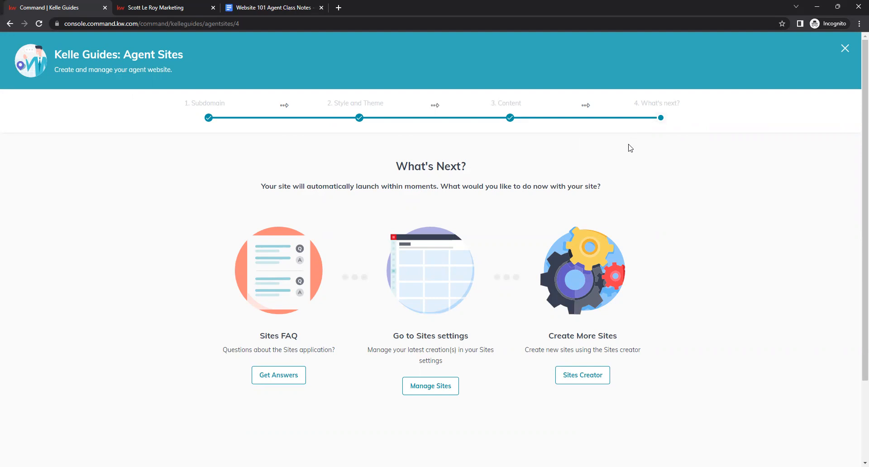
click(844, 51)
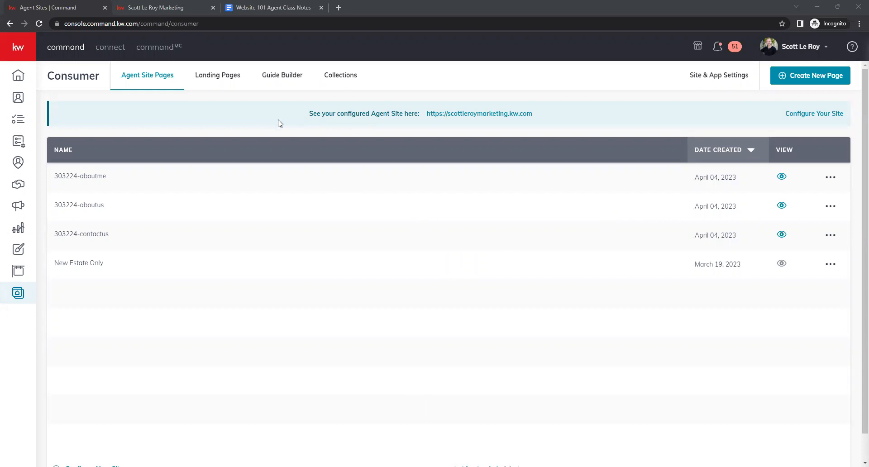
Open the configured agent site and browse to its About Us page to check the published content.
drag(554, 120, 304, 116)
click(446, 132)
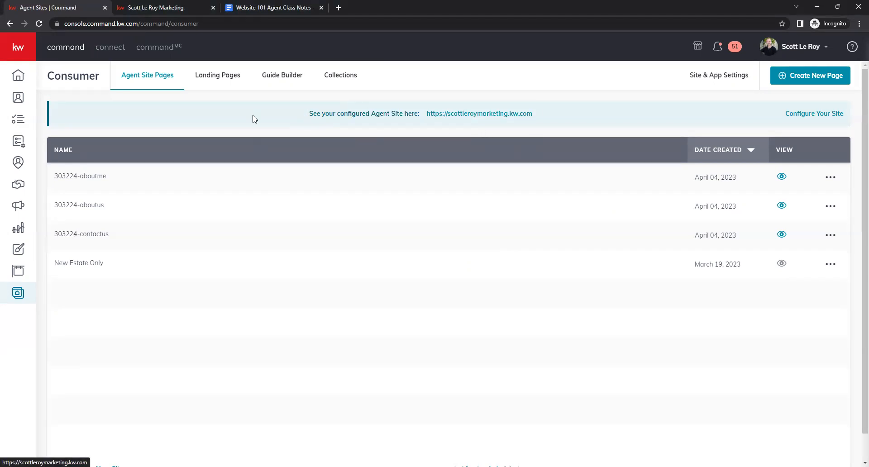
click(213, 8)
click(492, 114)
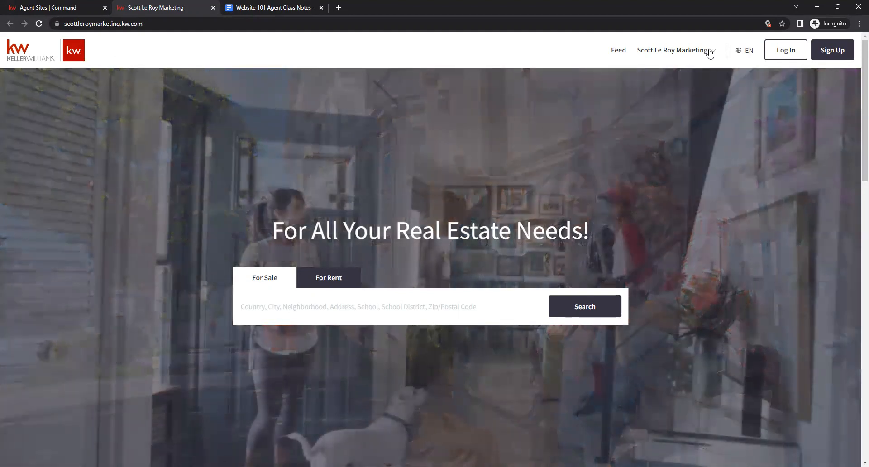
click(709, 53)
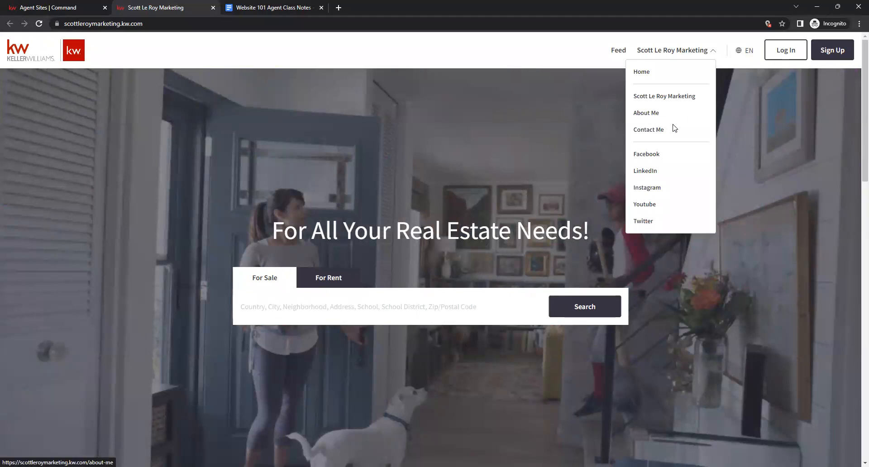
click(659, 99)
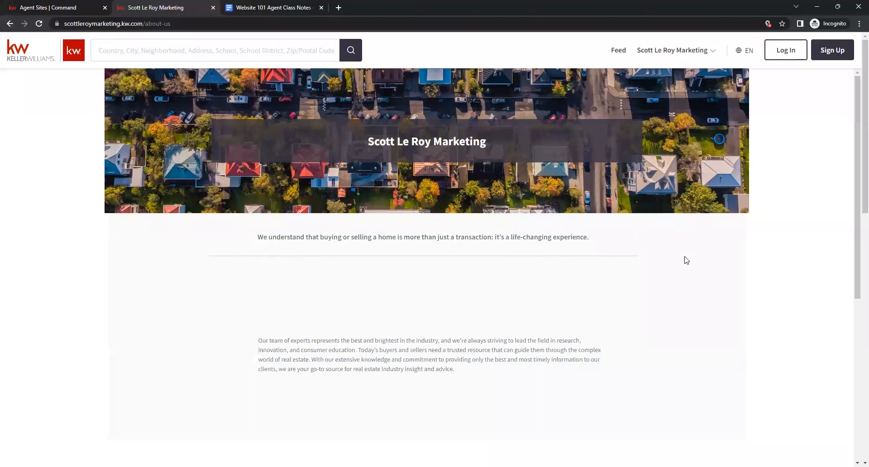
scroll(643, 258, down, 2)
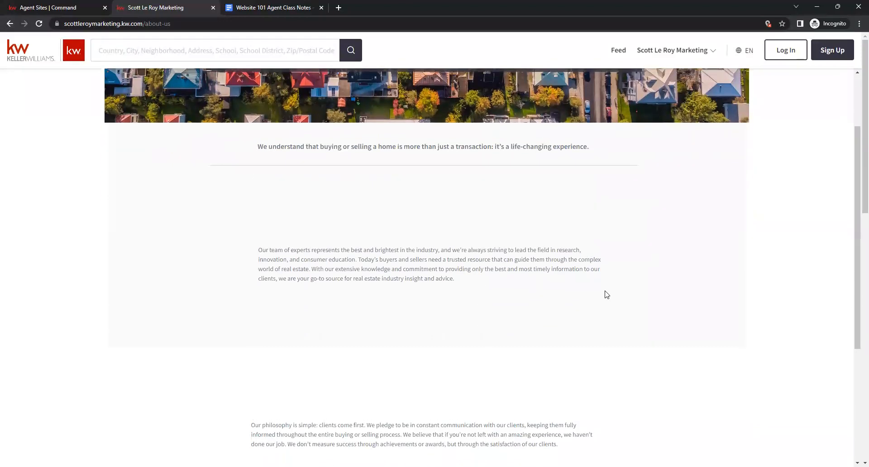
Scroll through the About Us page on the live agent site to review its content.
scroll(588, 293, down, 3)
scroll(645, 296, down, 7)
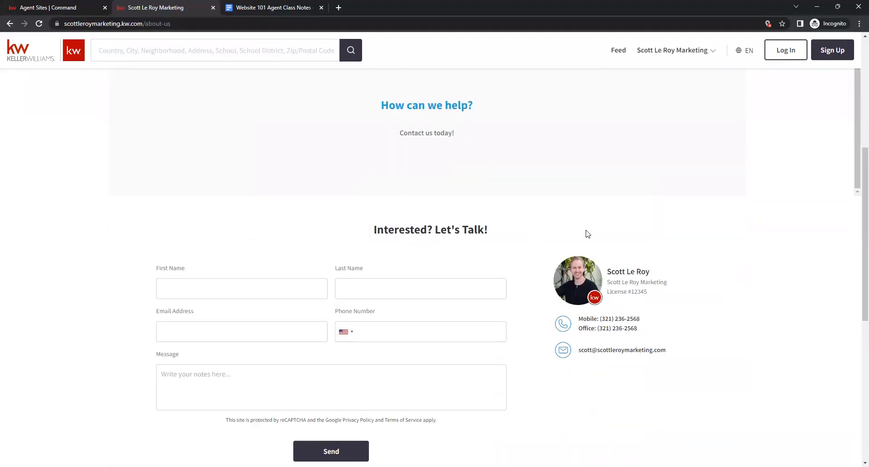
scroll(585, 233, up, 6)
scroll(745, 244, up, 6)
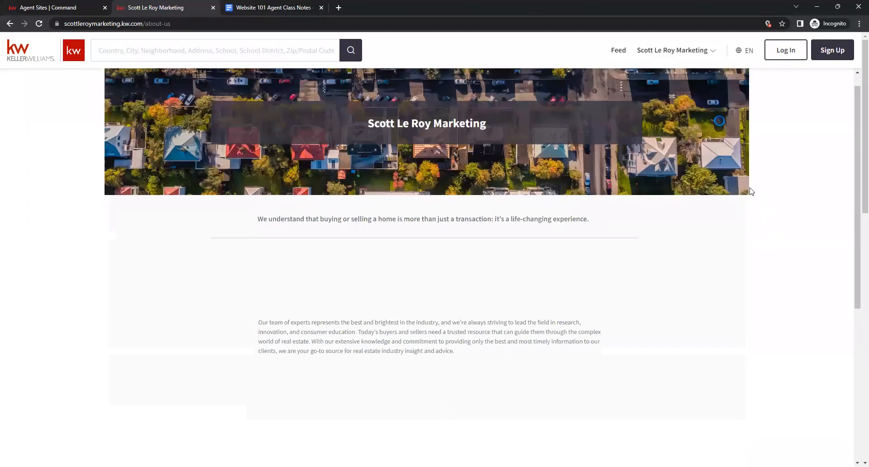
Open the About Me page from the site menu and read through the agent biography.
mouse_move(695, 57)
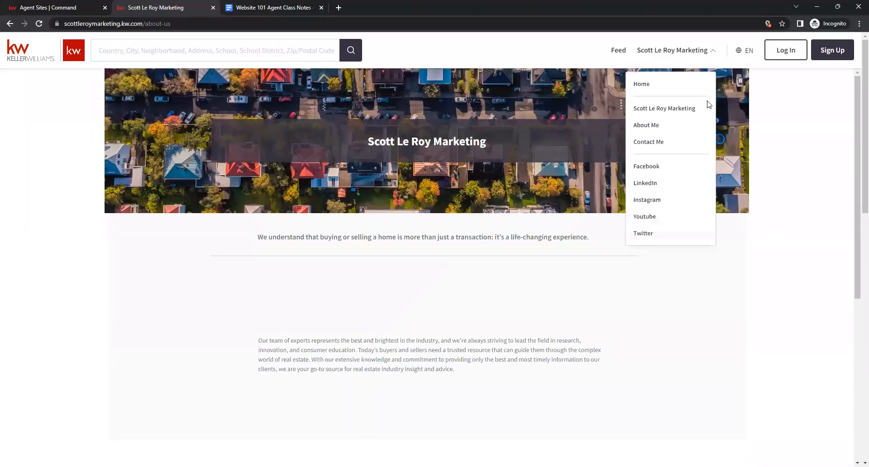
click(649, 129)
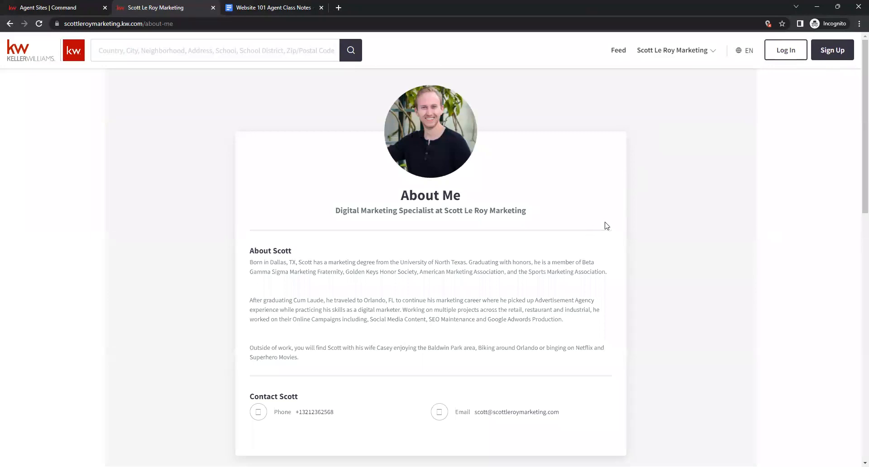
scroll(608, 206, down, 1)
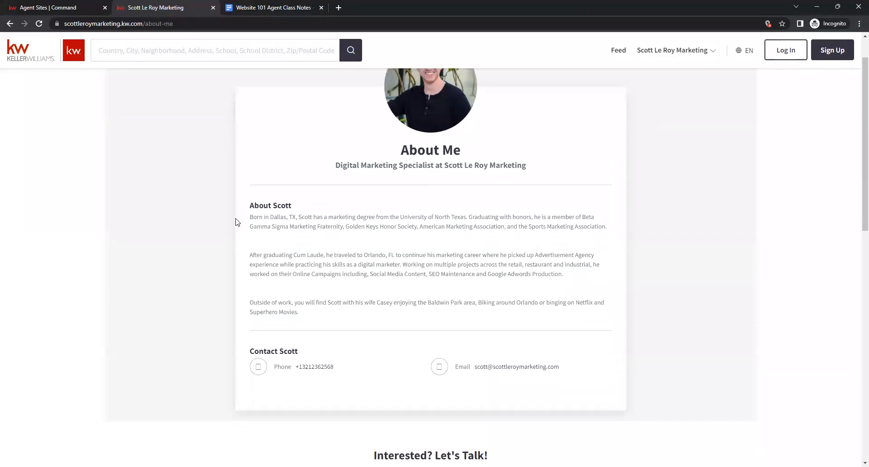
drag(250, 219, 571, 309)
click(492, 316)
scroll(567, 299, up, 1)
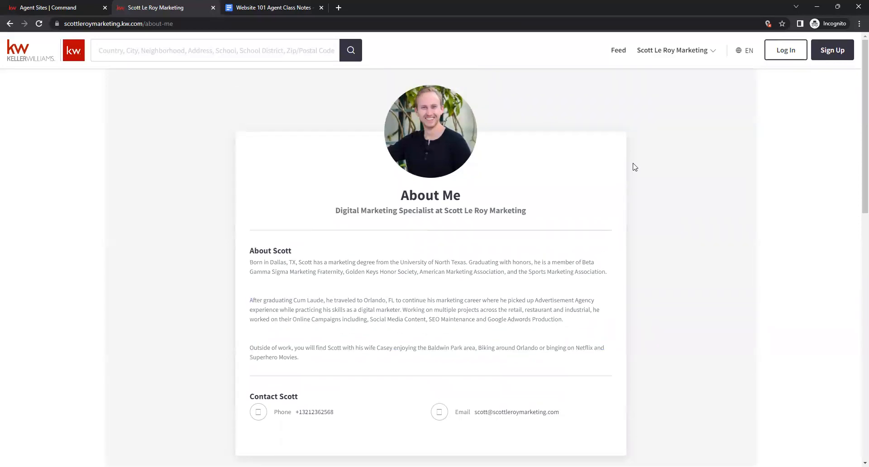
Open the Contact Me page from the site menu and review its form and contact details.
click(672, 51)
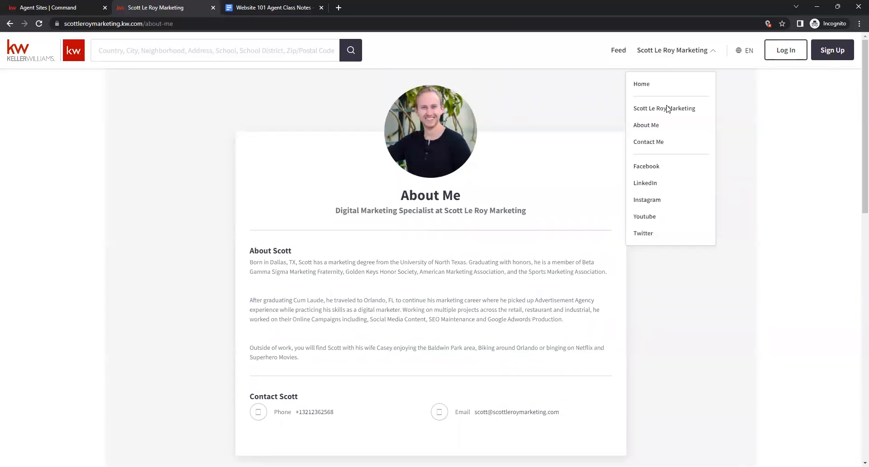
click(660, 148)
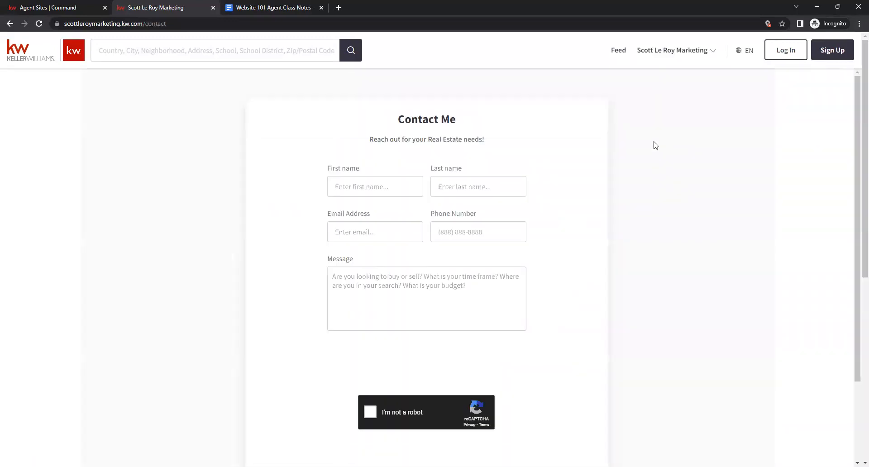
scroll(655, 145, down, 5)
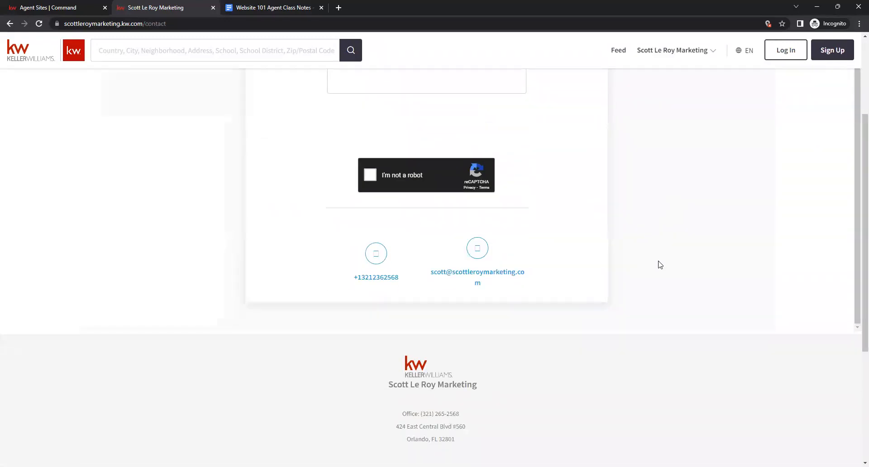
scroll(660, 264, up, 3)
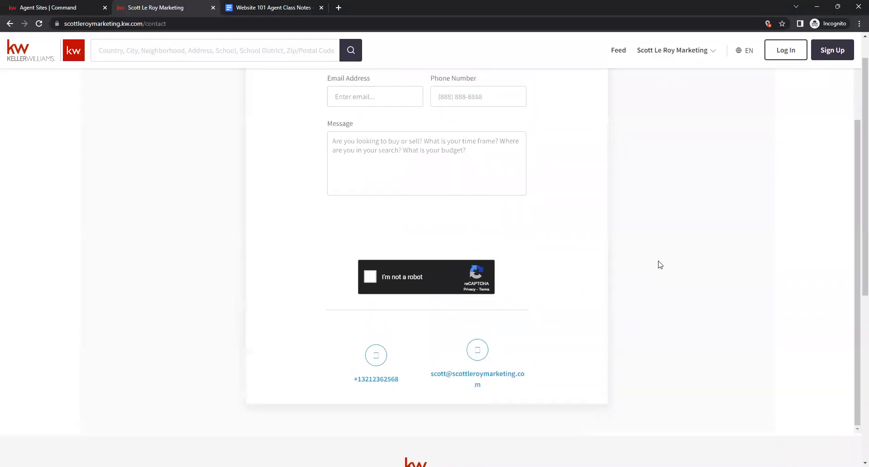
scroll(660, 265, down, 2)
scroll(662, 194, up, 2)
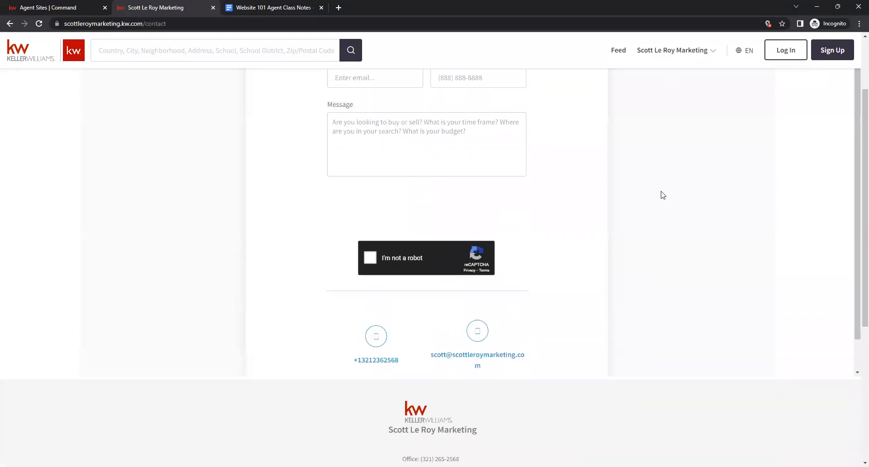
Open Site & App Settings in Command and compare the Agent Site Hero Text with the live homepage headline.
click(31, 59)
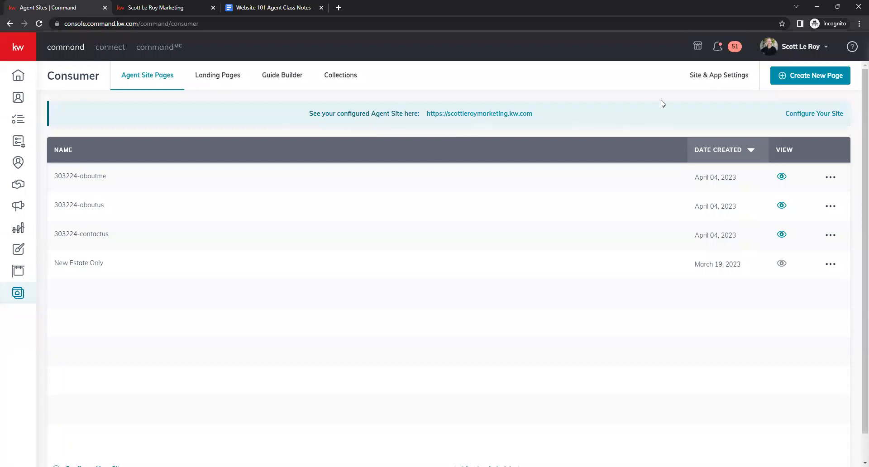
click(713, 83)
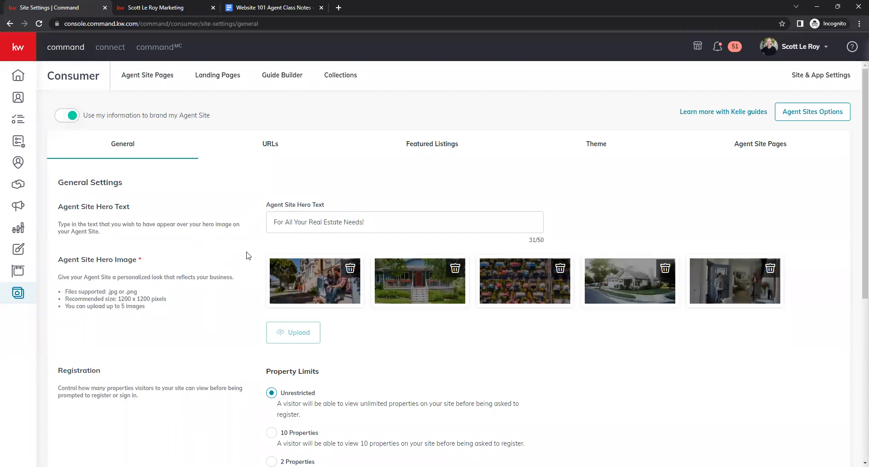
click(391, 223)
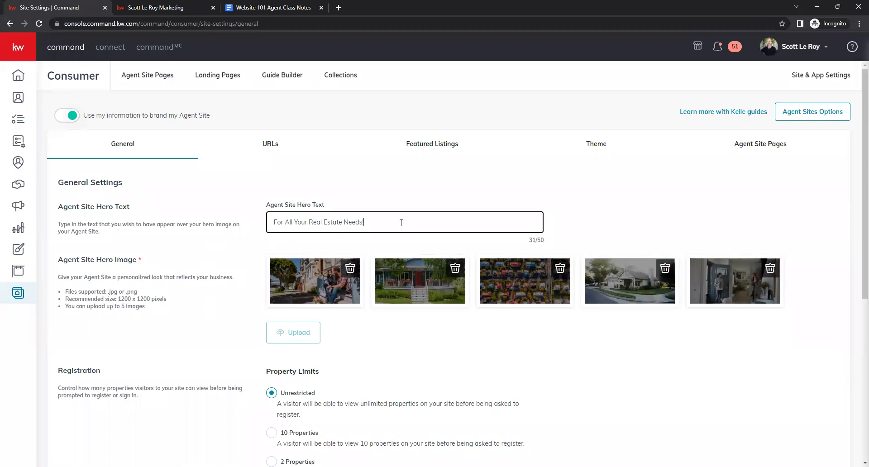
click(184, 8)
drag(271, 228, 610, 227)
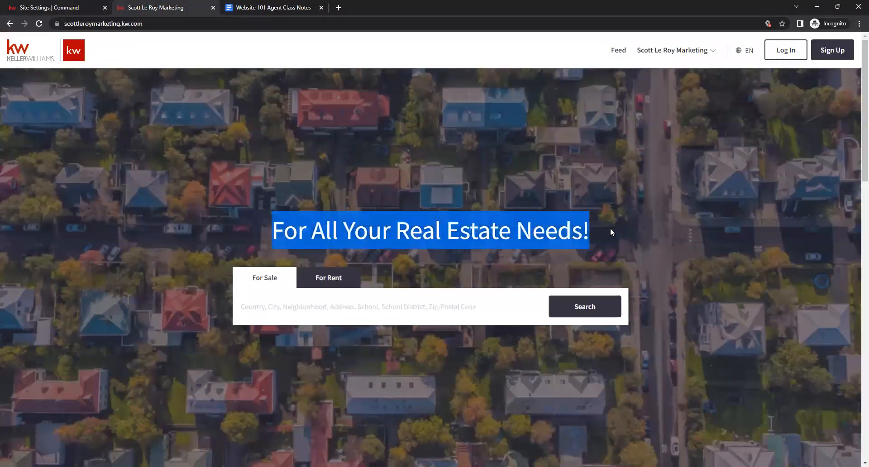
click(378, 243)
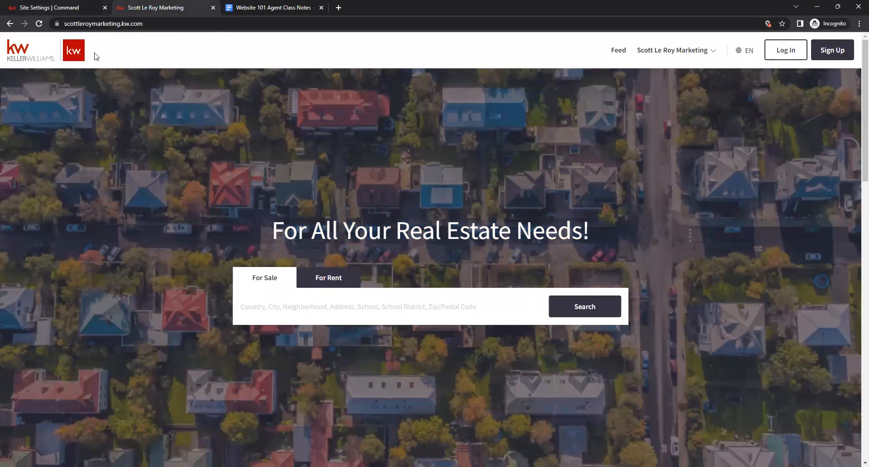
click(55, 8)
click(288, 231)
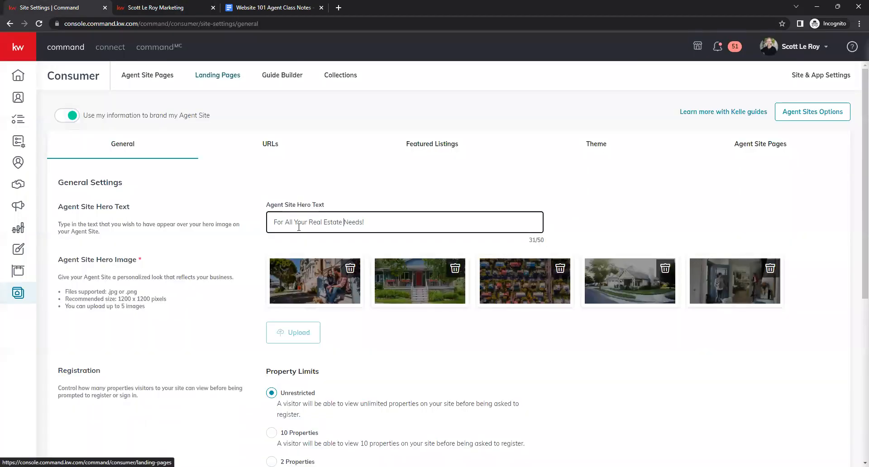
click(251, 266)
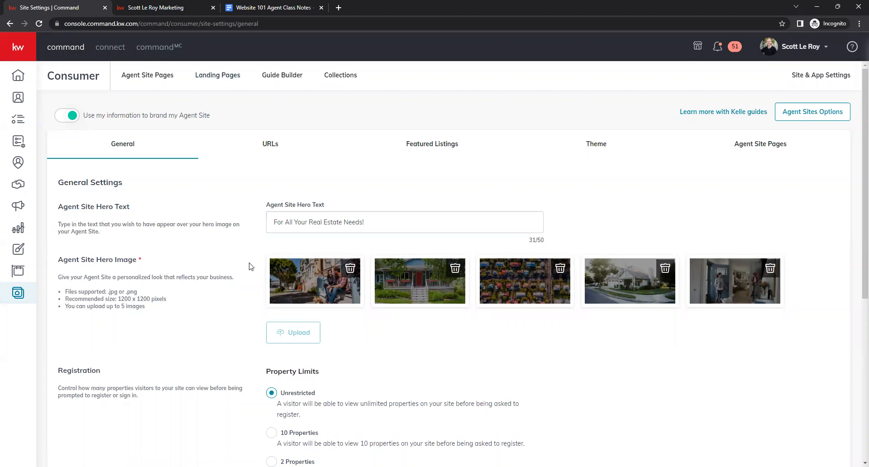
Review the General settings, expanding Preferences to inspect the Keller Mortgage, Keller Covered and neighborhoods options.
scroll(241, 256, down, 1)
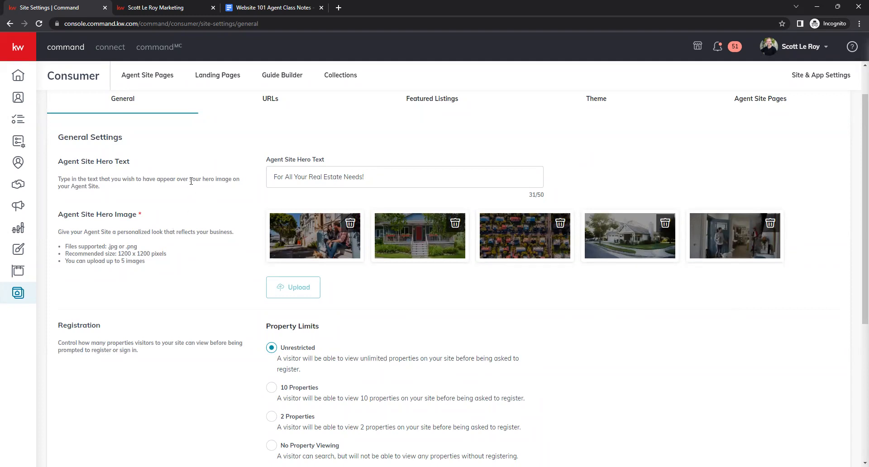
scroll(210, 222, down, 2)
scroll(210, 222, down, 1)
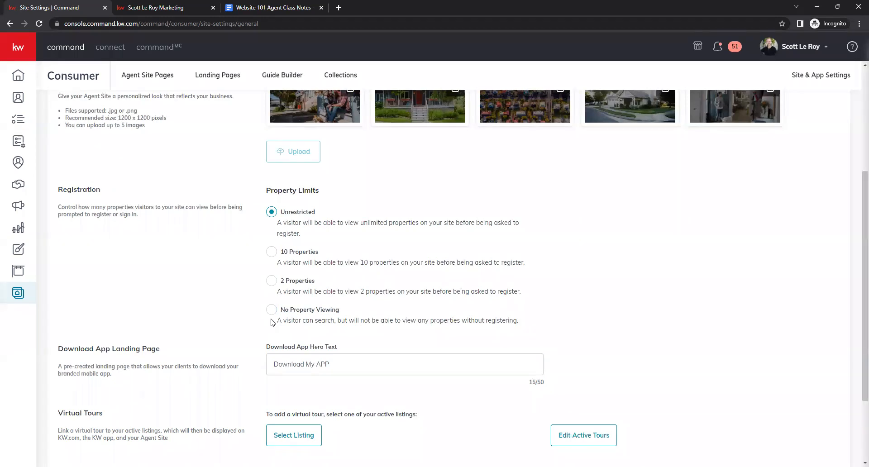
scroll(237, 269, up, 1)
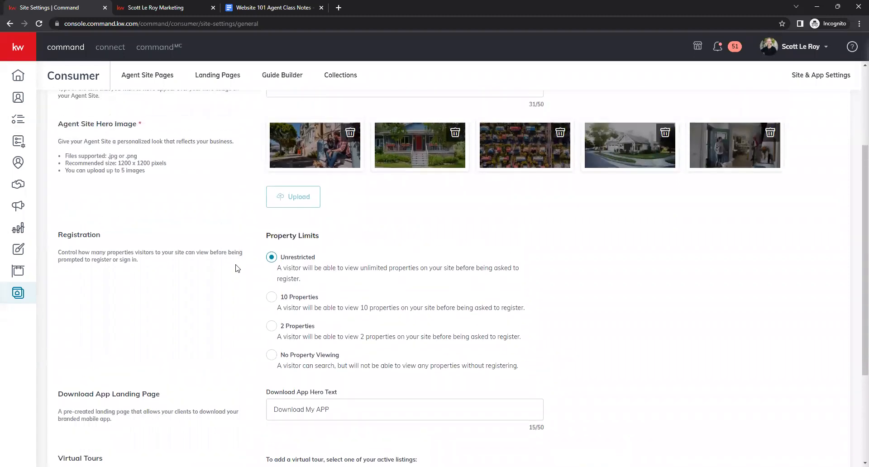
scroll(236, 269, down, 2)
scroll(236, 268, down, 1)
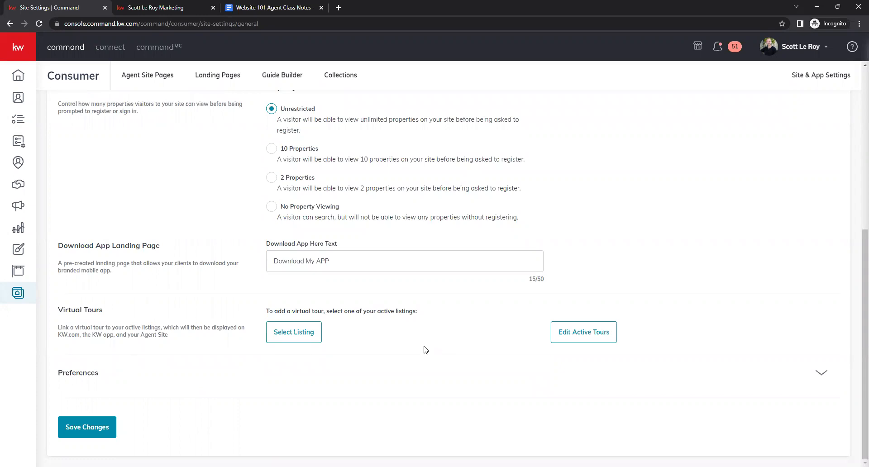
click(812, 380)
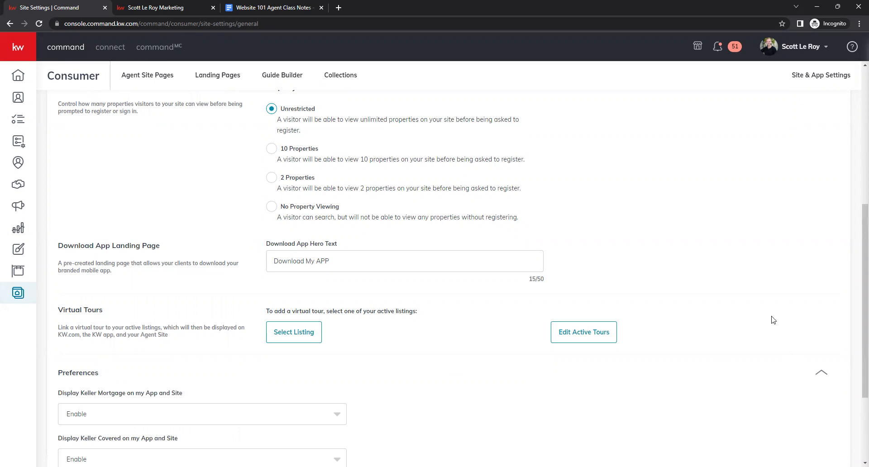
scroll(773, 320, down, 3)
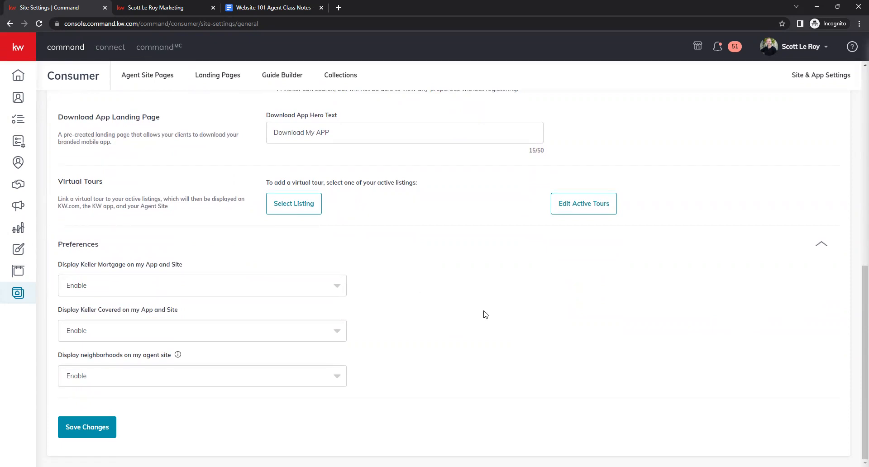
scroll(549, 337, up, 4)
scroll(551, 337, up, 5)
scroll(536, 320, down, 3)
scroll(525, 312, up, 3)
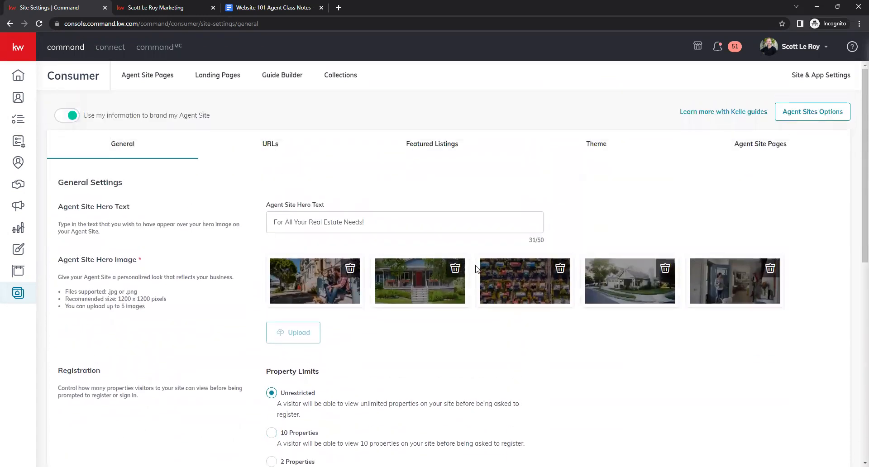
Check the subdomain and App URL on the URLs settings, then open the Featured Listings settings.
click(274, 155)
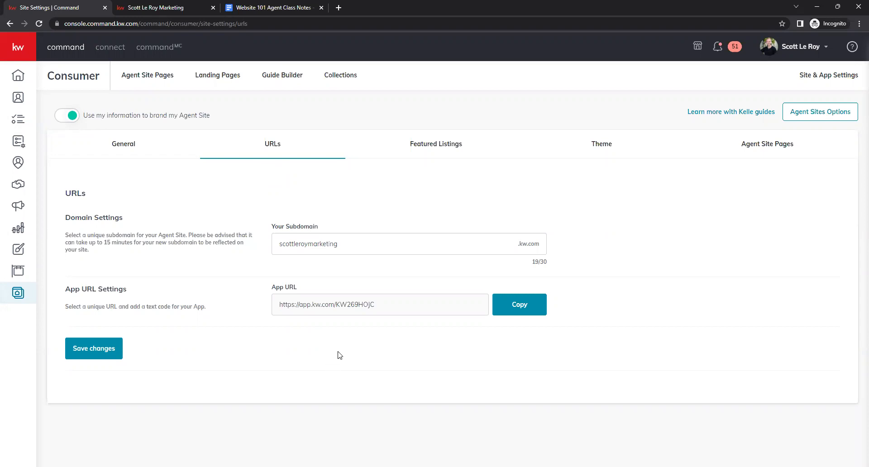
click(516, 314)
click(450, 157)
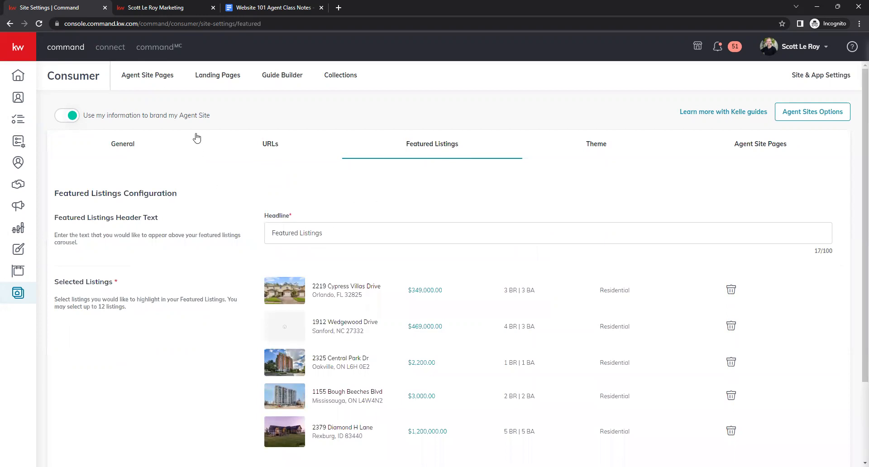
click(160, 5)
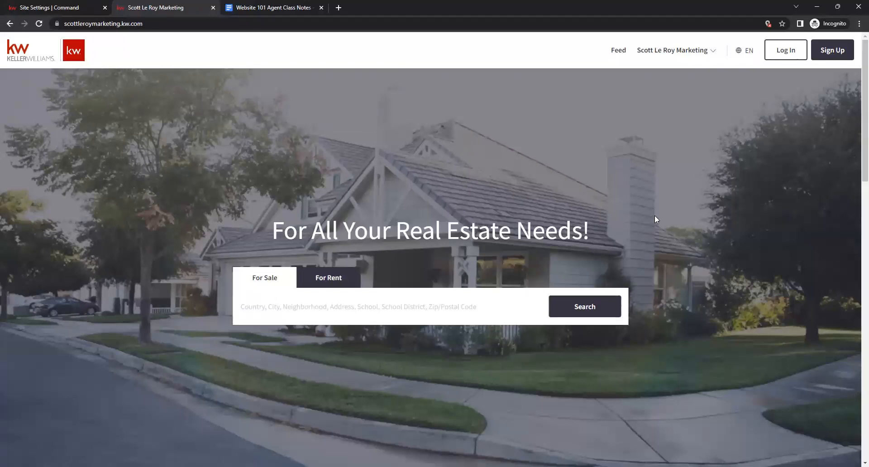
scroll(655, 217, down, 5)
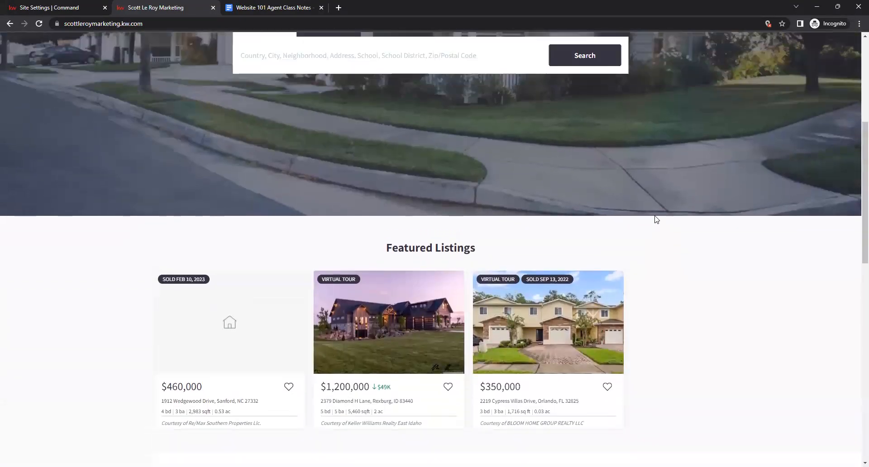
scroll(642, 222, down, 2)
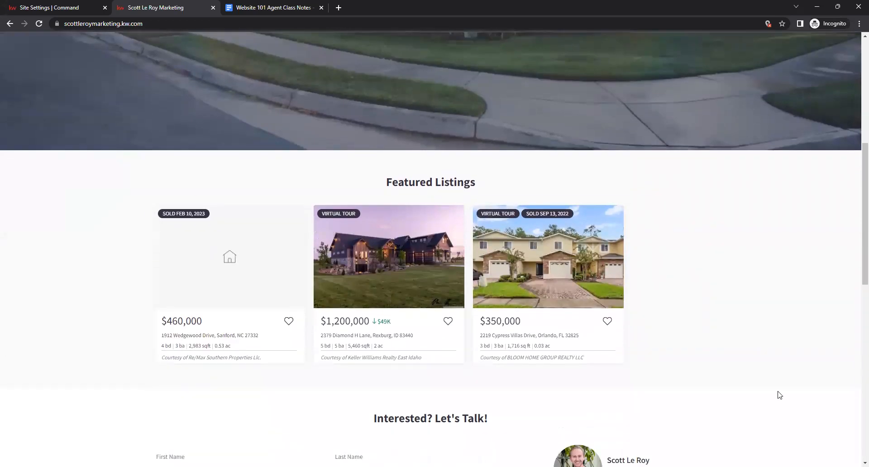
click(447, 327)
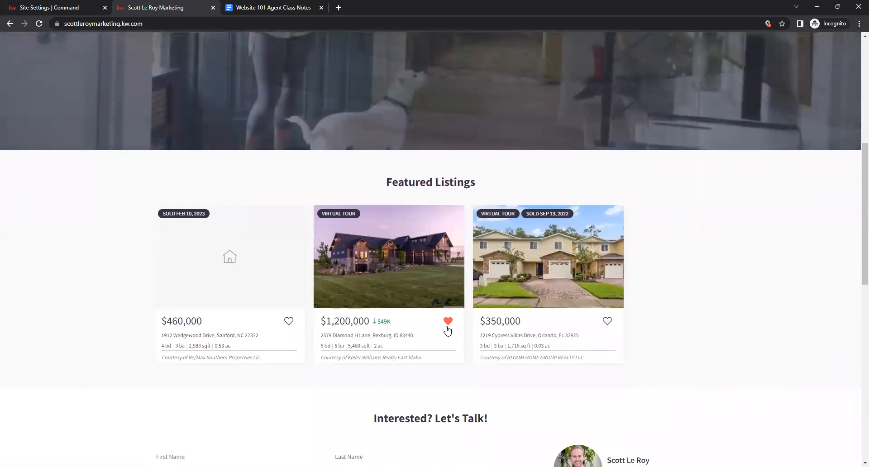
scroll(424, 256, up, 7)
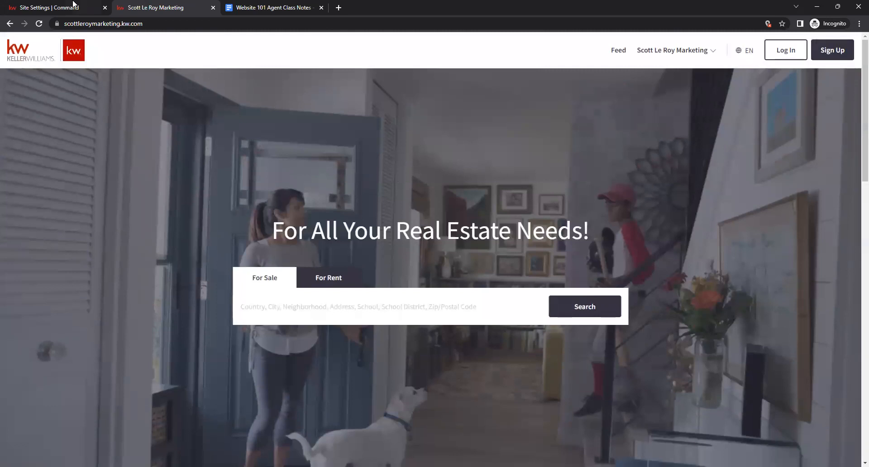
click(73, 6)
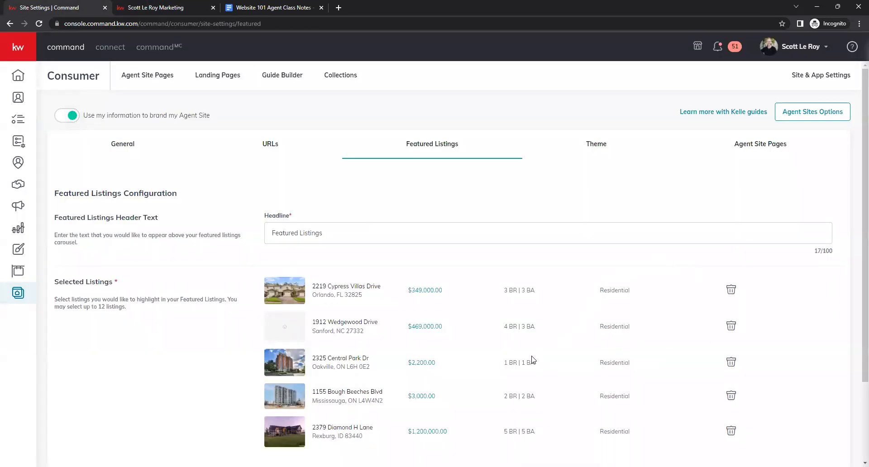
Scroll through the Featured Listings configuration and its selected listings.
scroll(481, 292, down, 2)
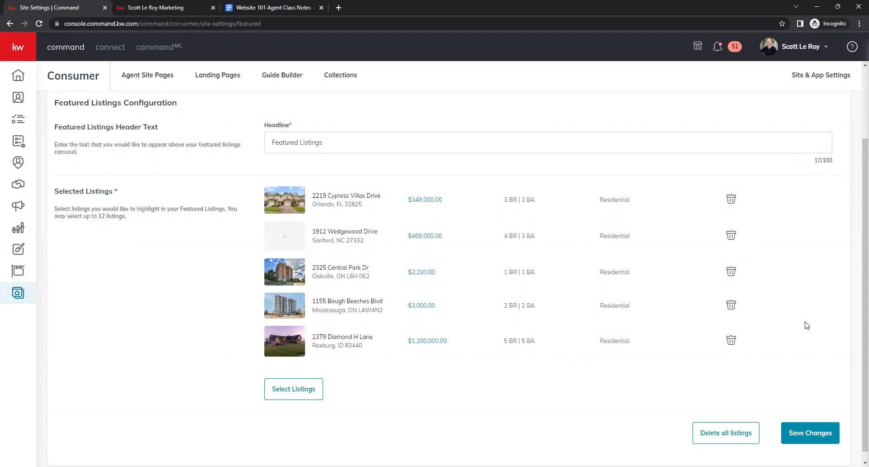
scroll(811, 355, up, 3)
scroll(811, 357, down, 1)
scroll(811, 357, down, 1)
scroll(813, 317, up, 2)
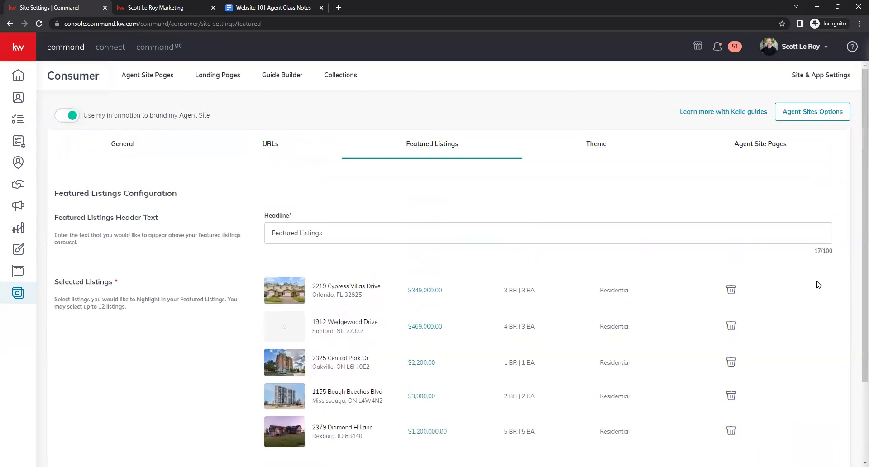
Switch the site's color theme to the KW Red theme on the Theme settings.
click(578, 158)
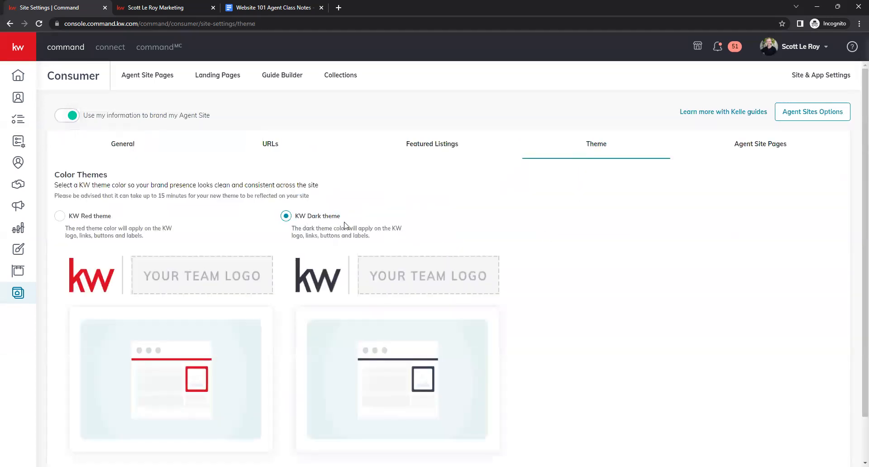
click(60, 216)
click(285, 216)
click(60, 218)
Review the Agent Site Pages navigation settings, then the Agent Site Pages list and the Landing Pages list.
click(715, 152)
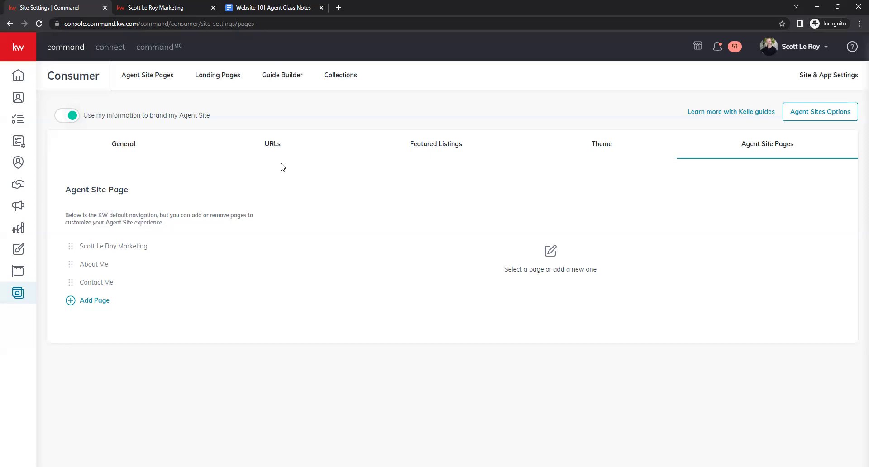
click(138, 82)
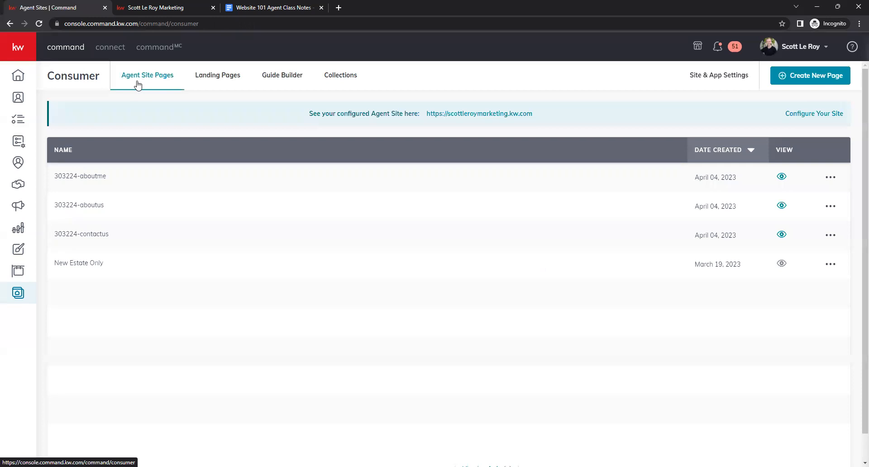
click(221, 85)
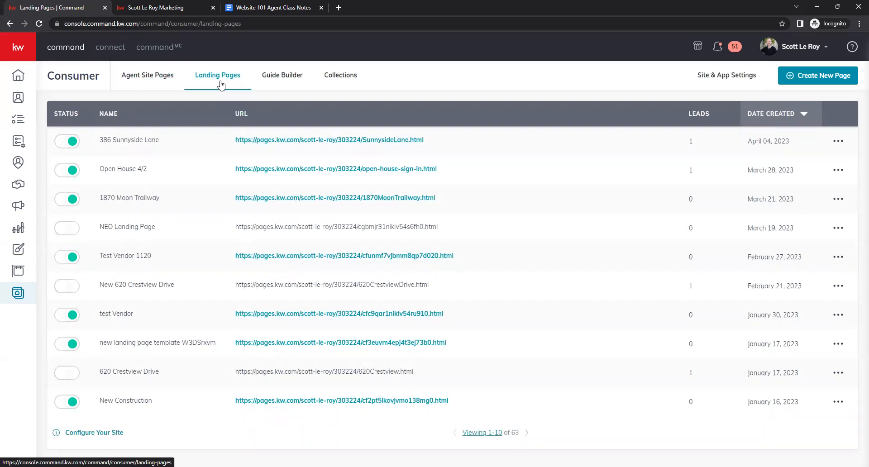
Look over the default Buyer's and Seller's guides in Guide Builder, including the Buyer's Guide options, then open Collections.
click(290, 85)
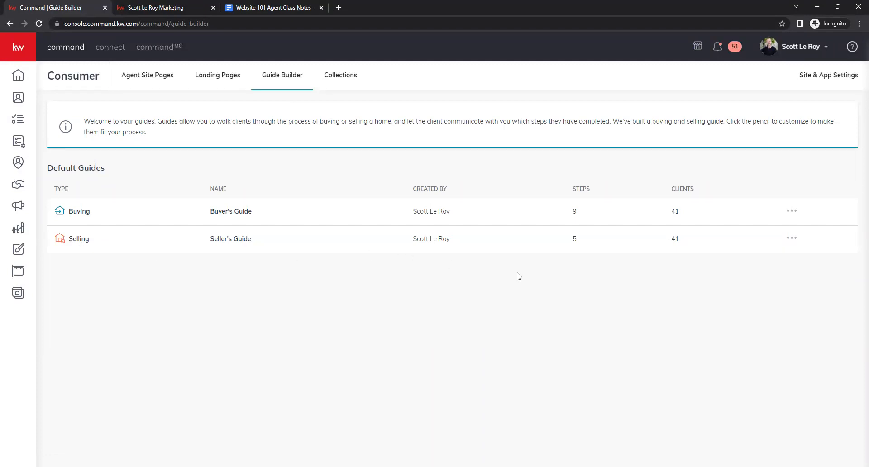
click(792, 211)
click(347, 81)
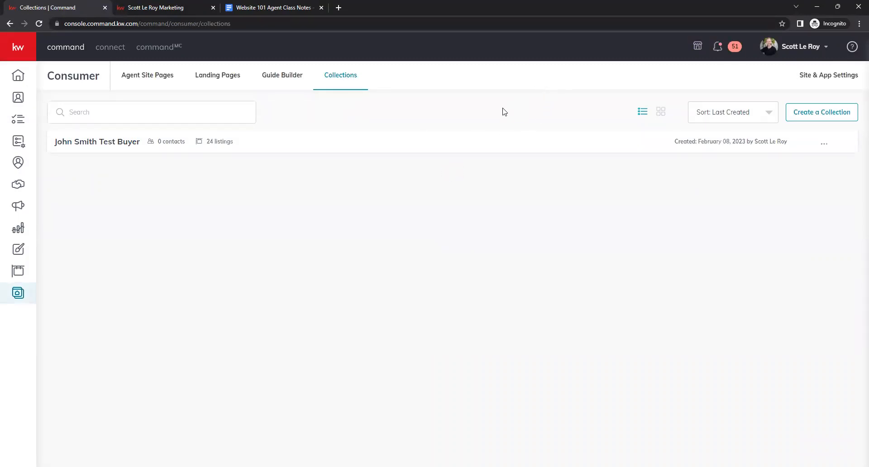
Open the Create Collection dialog to view its listing filters, close it, and return to Site & App Settings.
click(817, 117)
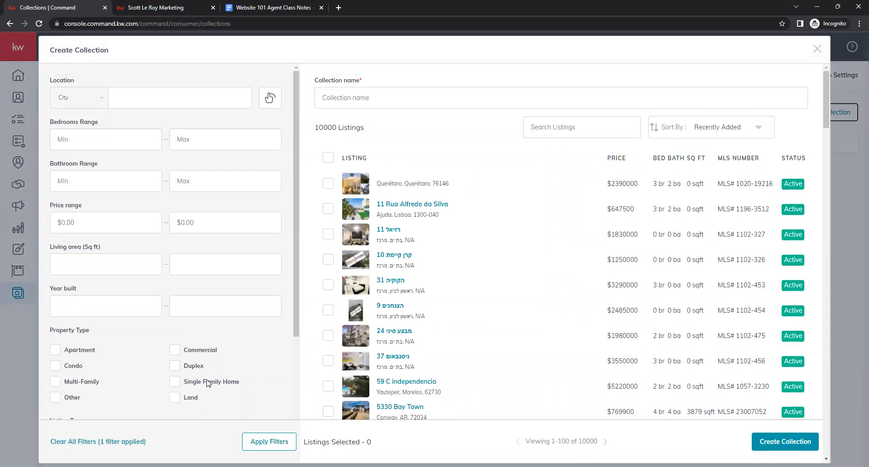
click(817, 51)
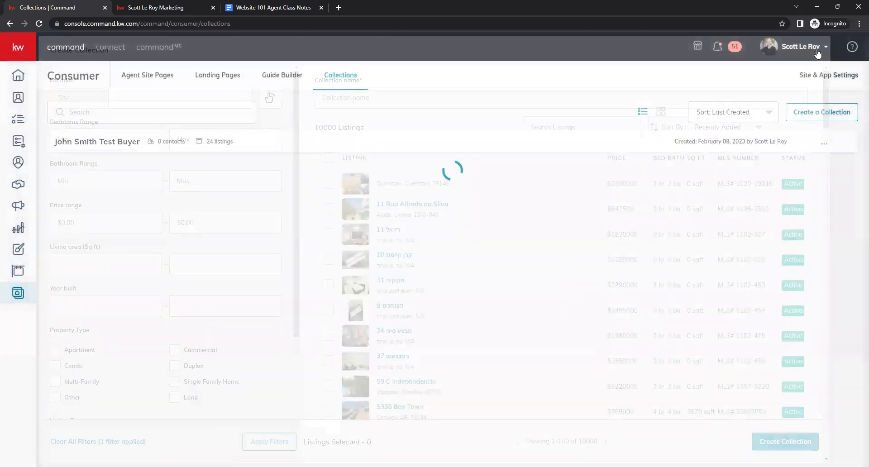
click(841, 76)
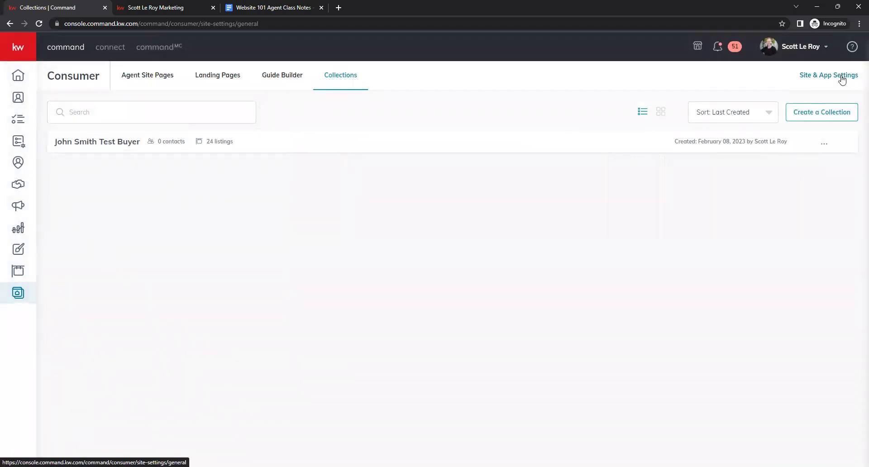